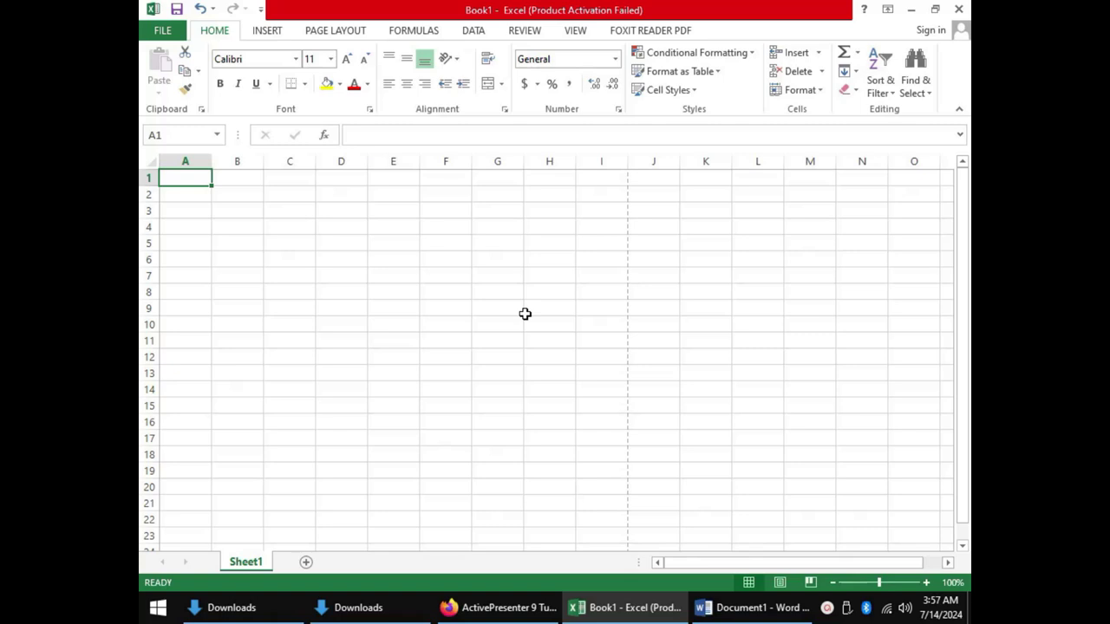
{"action": "left_click_drag", "start_coordinate": [968, 243], "coordinate": [967, 216]}
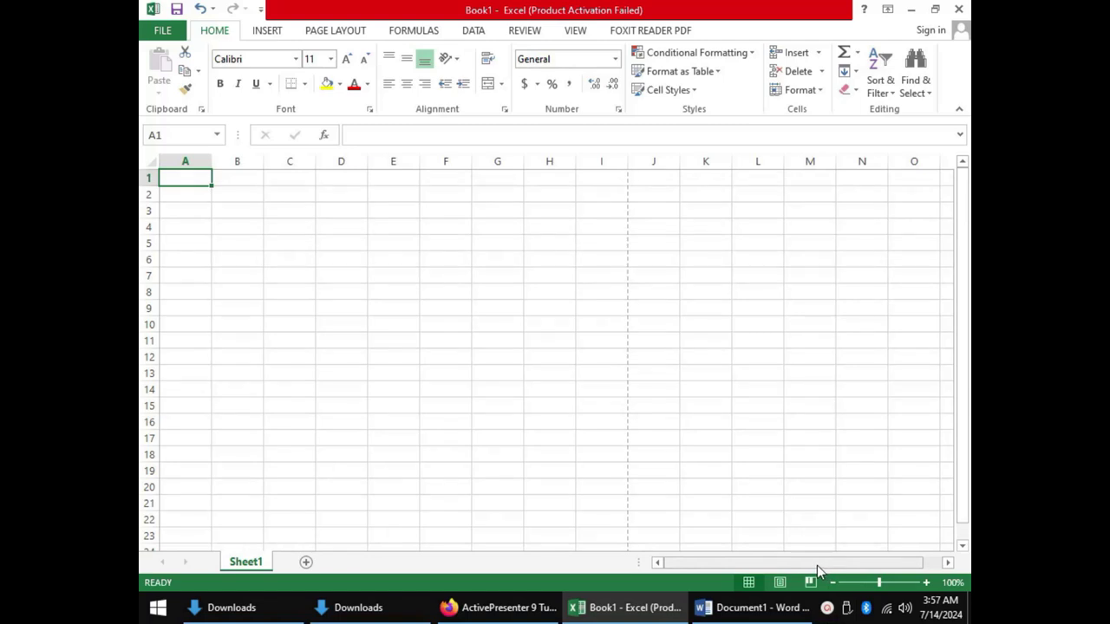
{"action": "left_click_drag", "start_coordinate": [816, 565], "coordinate": [789, 571]}
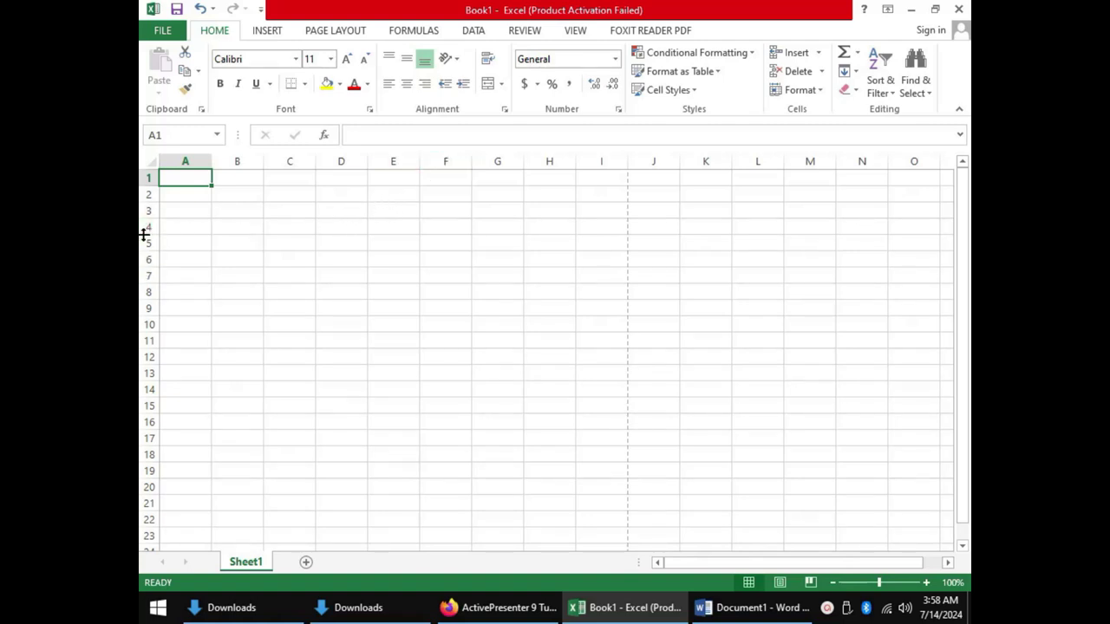
- Write the absolute reference $E$4 in cell E4 as an example and erase it again
{"action": "left_click", "coordinate": [382, 229]}
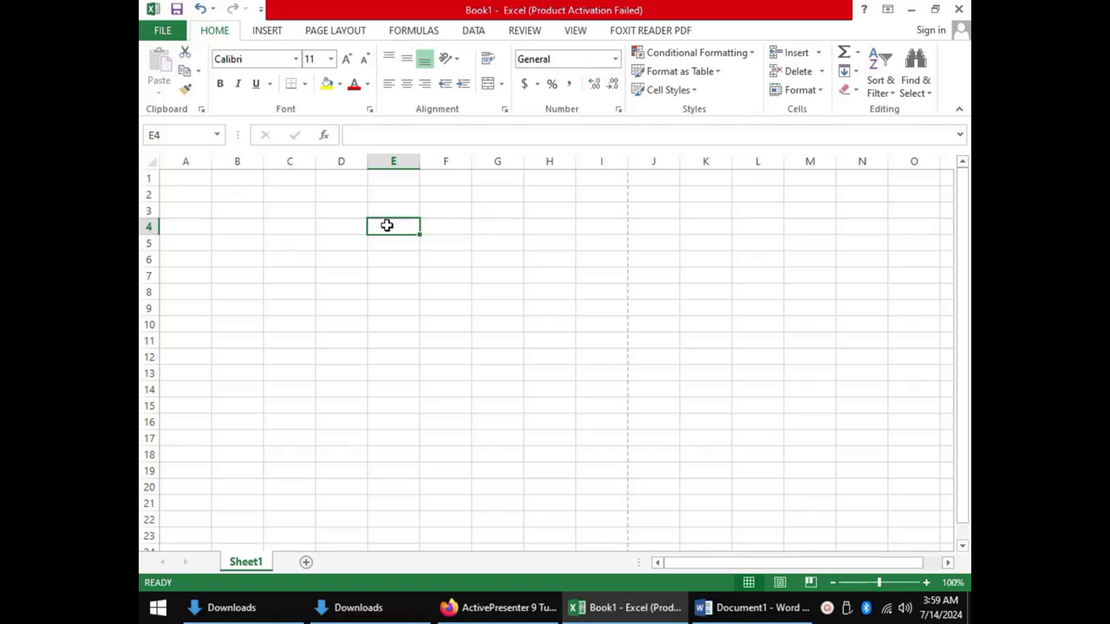
{"action": "type", "text": "$E$"}
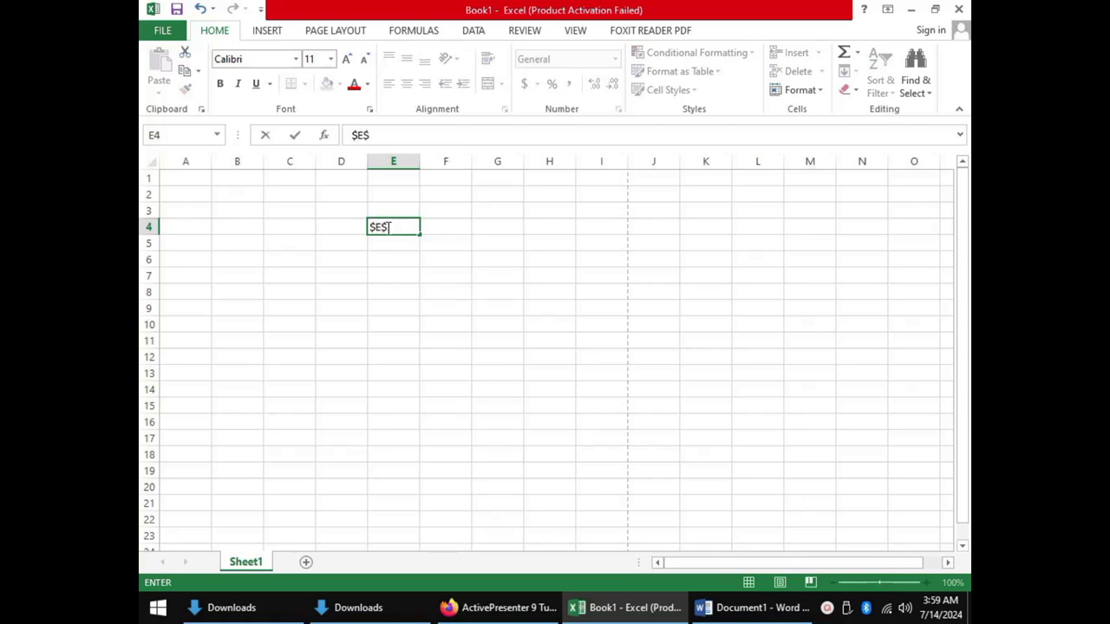
{"action": "type", "text": "4"}
{"action": "key", "text": "BackSpace"}
{"action": "key", "text": "BackSpace"}
{"action": "key", "text": "BackSpace"}
{"action": "key", "text": "BackSpace"}
- Enter the column headers NAMES, ENGLISH, MATHEMATICS and SCIENCE in cells A1 to D1
{"action": "left_click", "coordinate": [202, 183]}
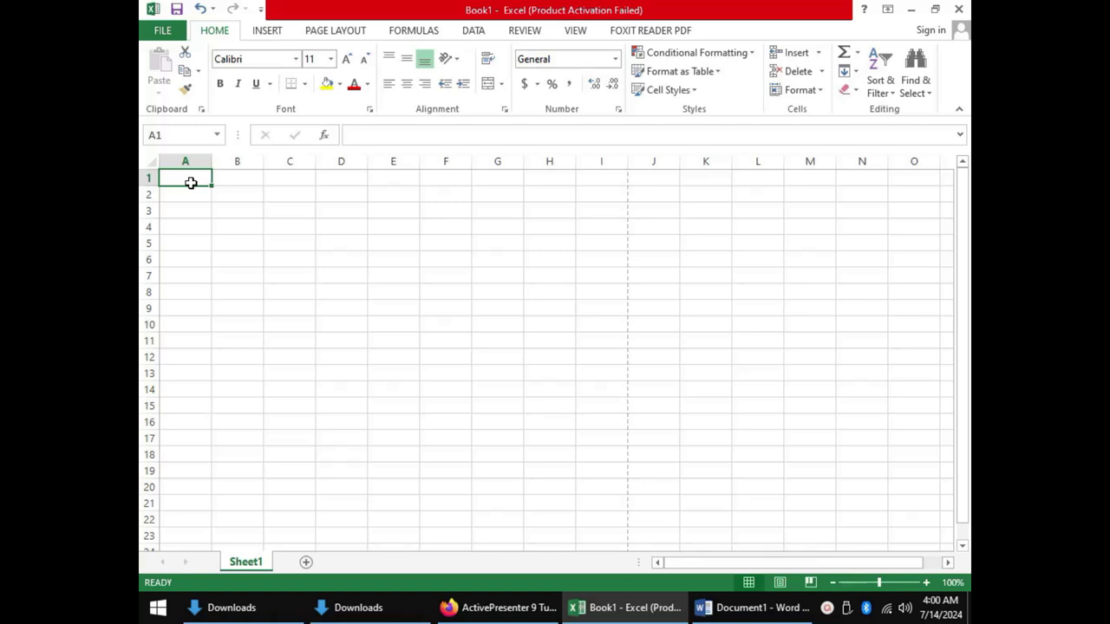
{"action": "type", "text": "NAMES"}
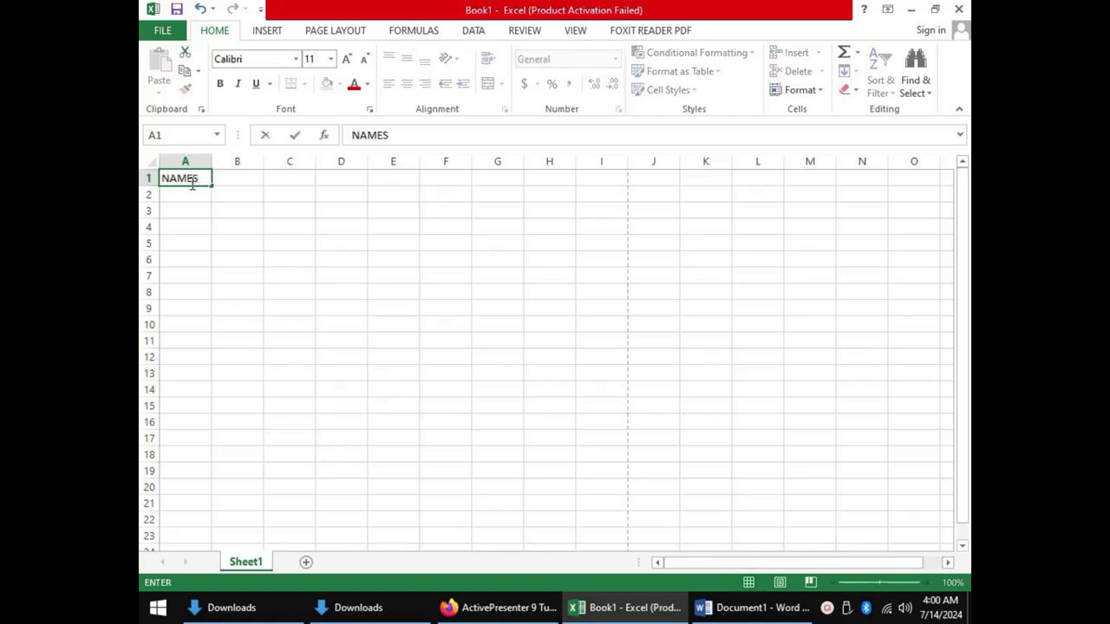
{"action": "key", "text": "Tab"}
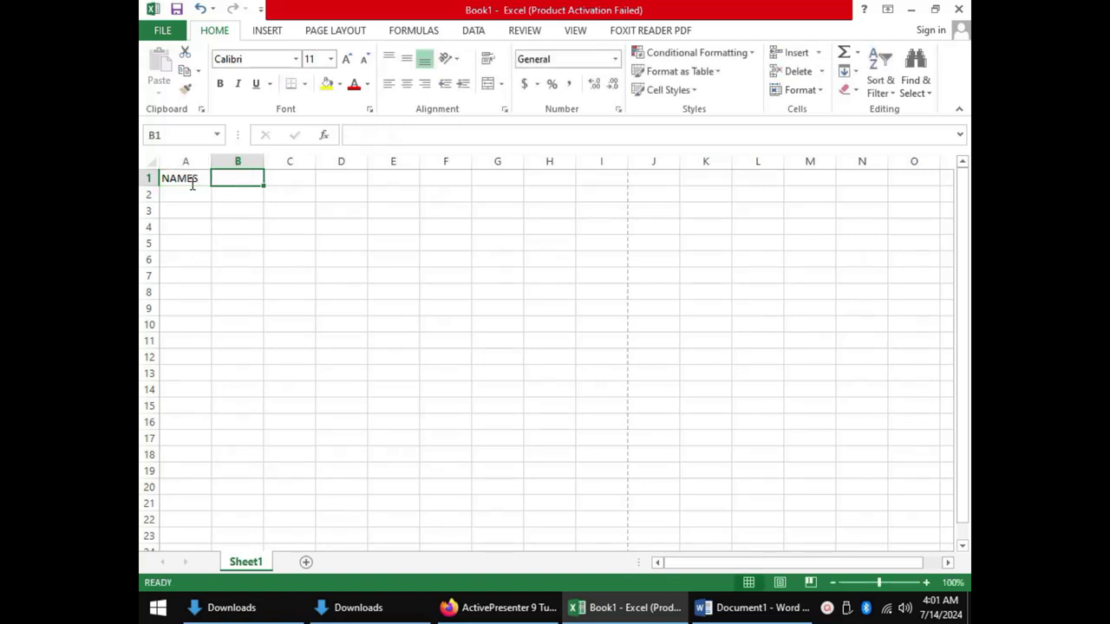
{"action": "type", "text": "ENGLISH"}
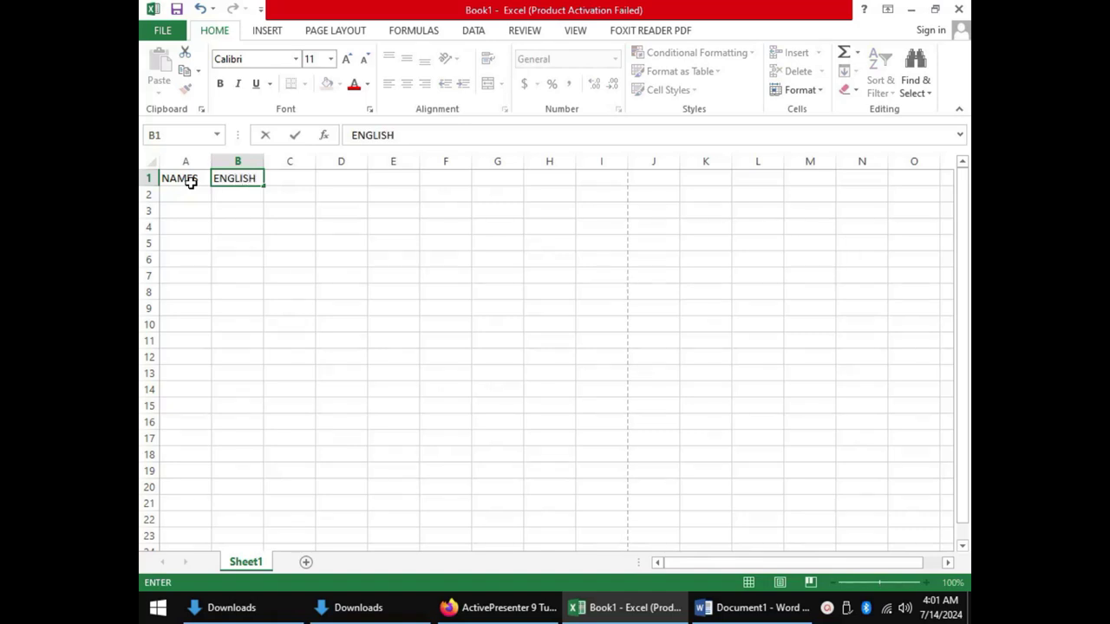
{"action": "key", "text": "Tab"}
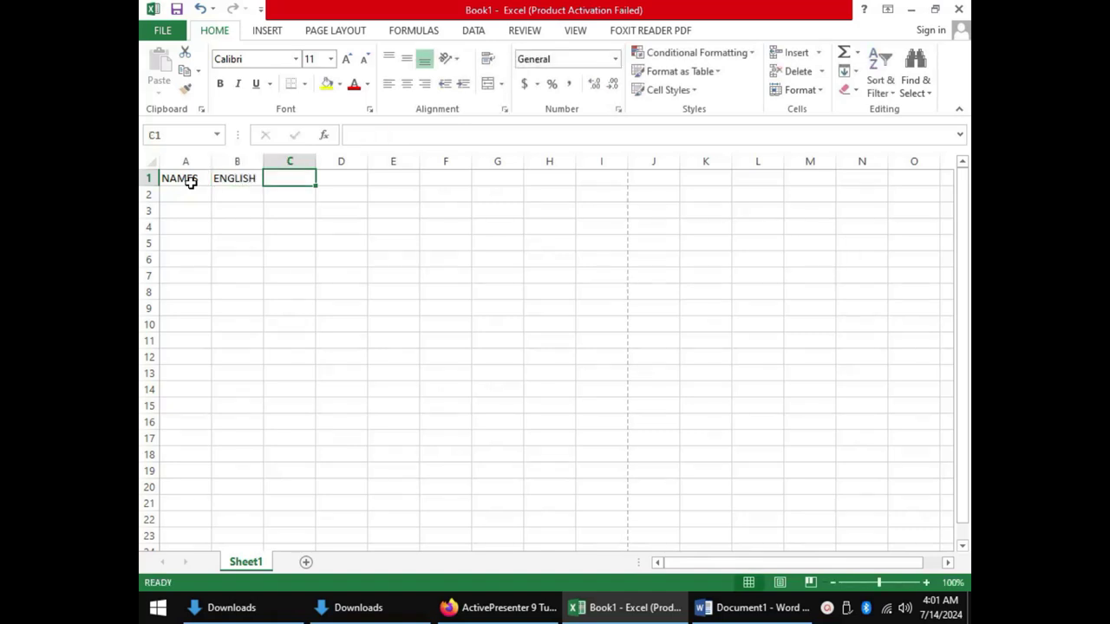
{"action": "type", "text": "MATHEMAT"}
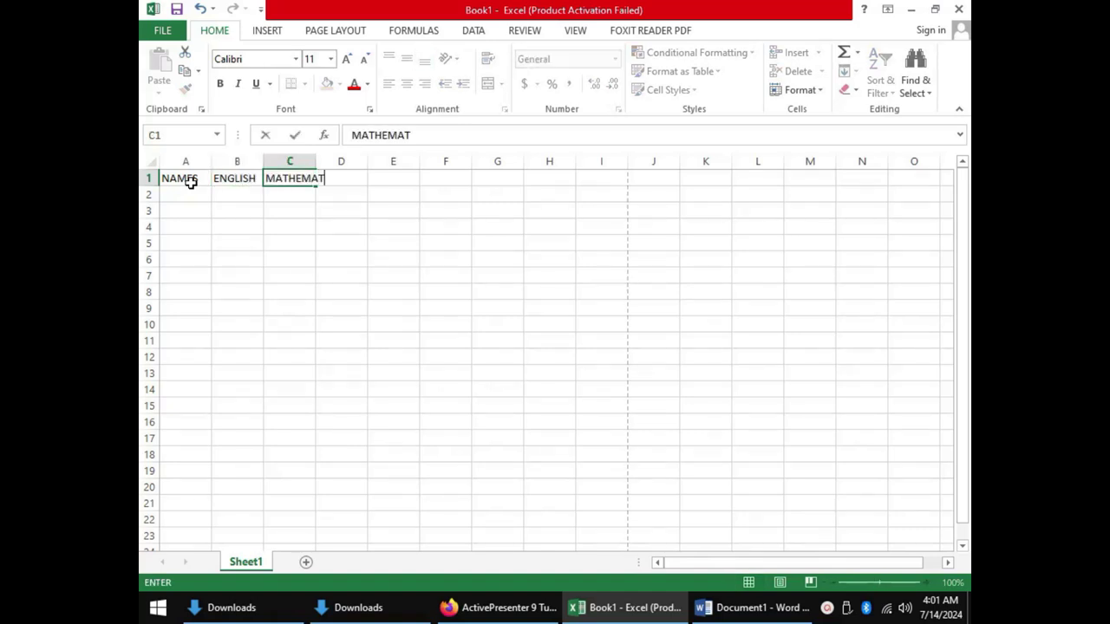
{"action": "type", "text": "ICS"}
{"action": "key", "text": "Tab"}
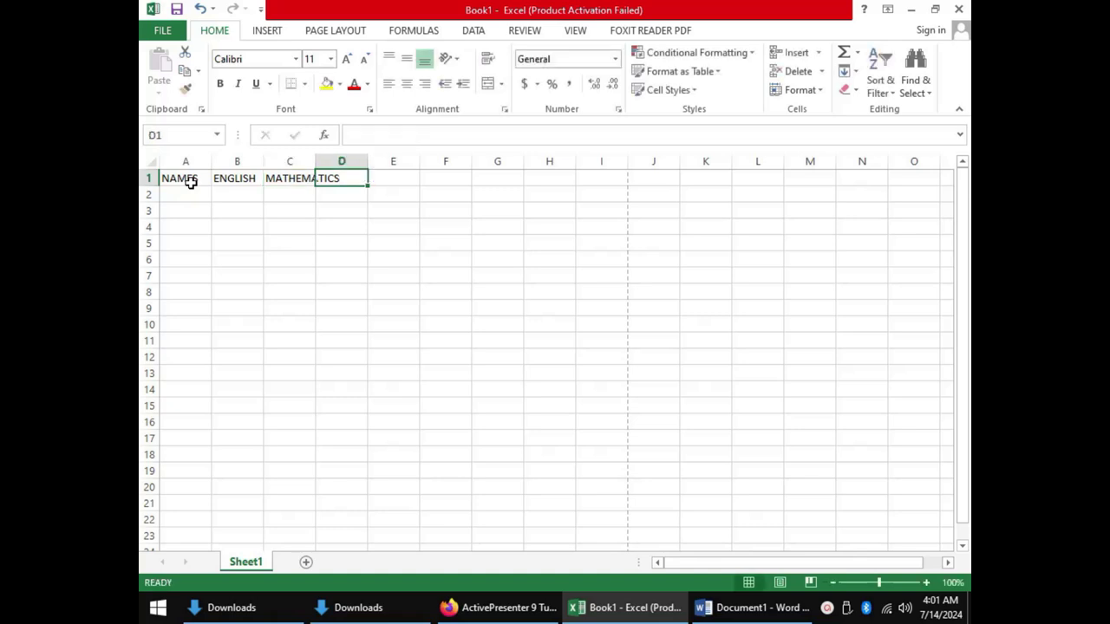
{"action": "type", "text": "SCIENCE"}
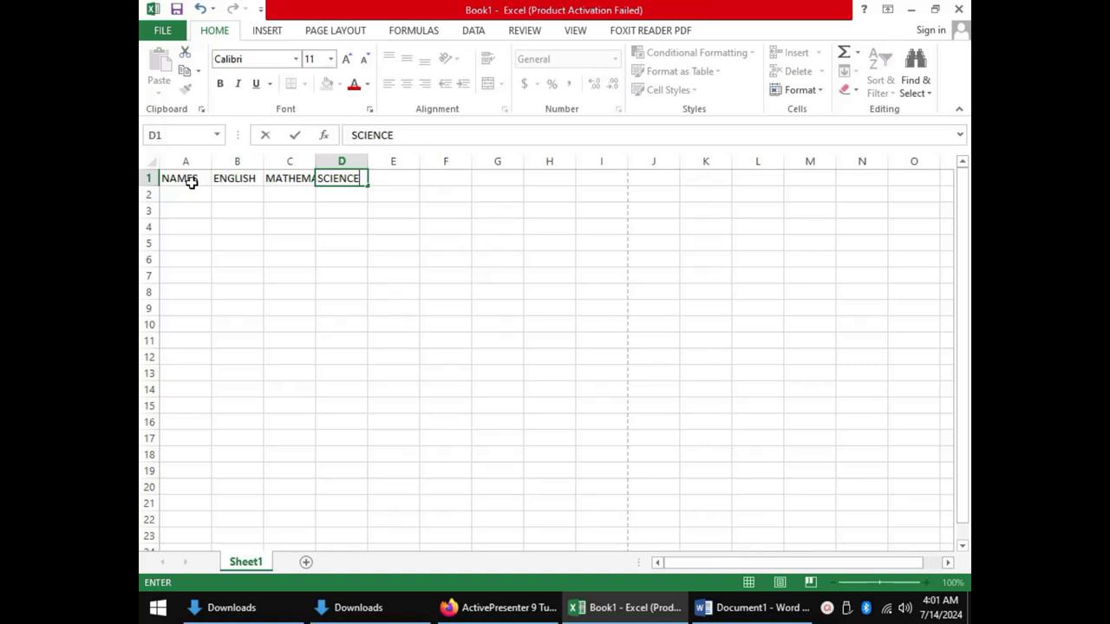
{"action": "left_click", "coordinate": [191, 181]}
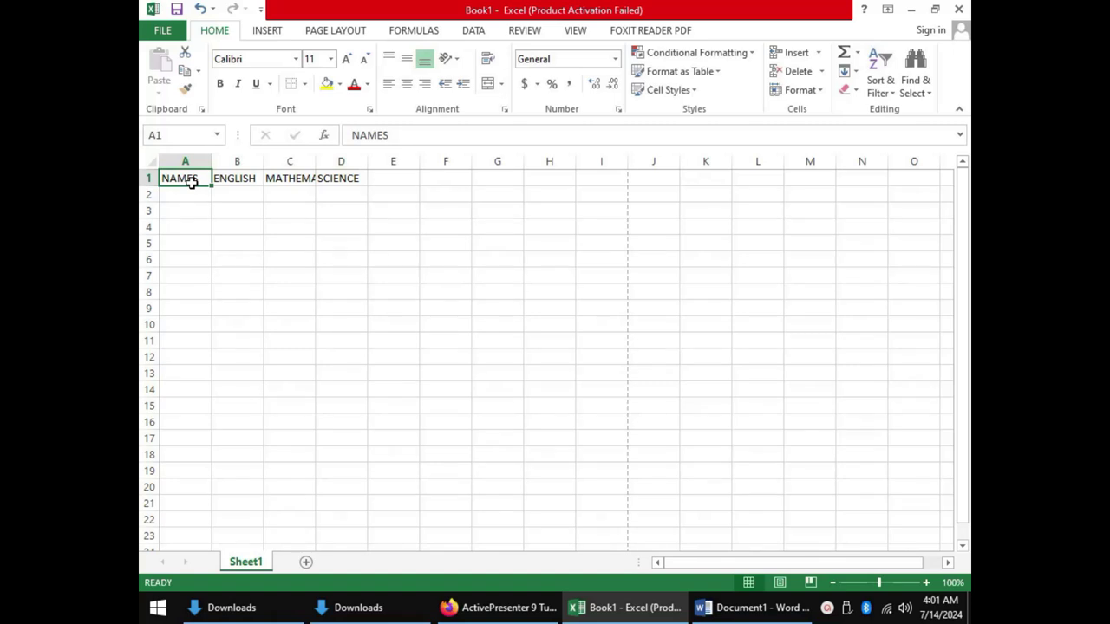
{"action": "key", "text": "Right"}
{"action": "key", "text": "Right"}
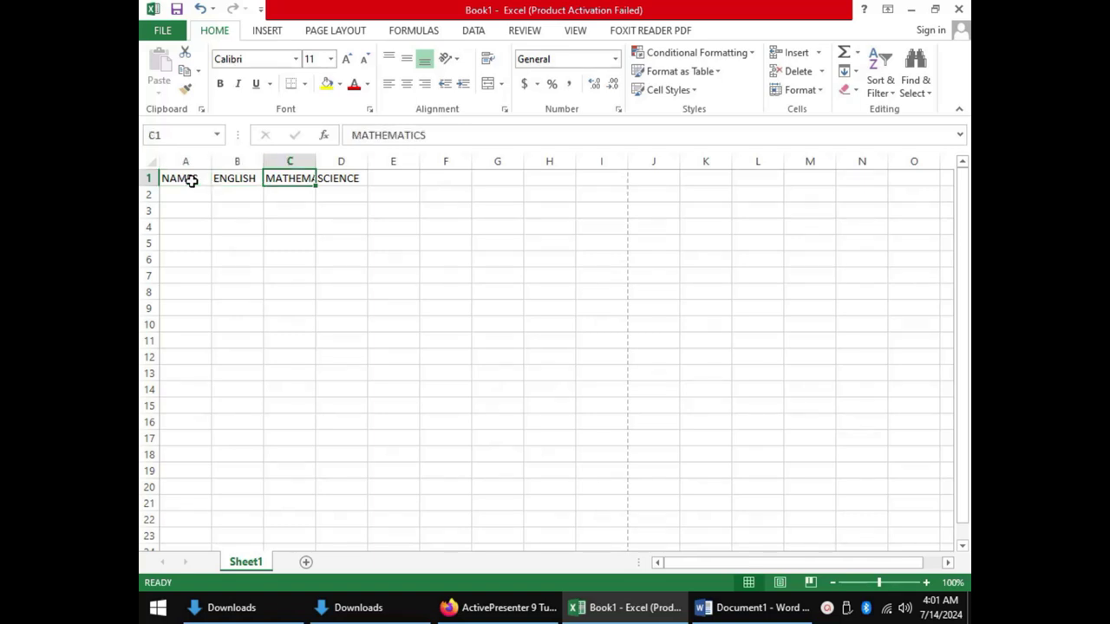
{"action": "key", "text": "Right"}
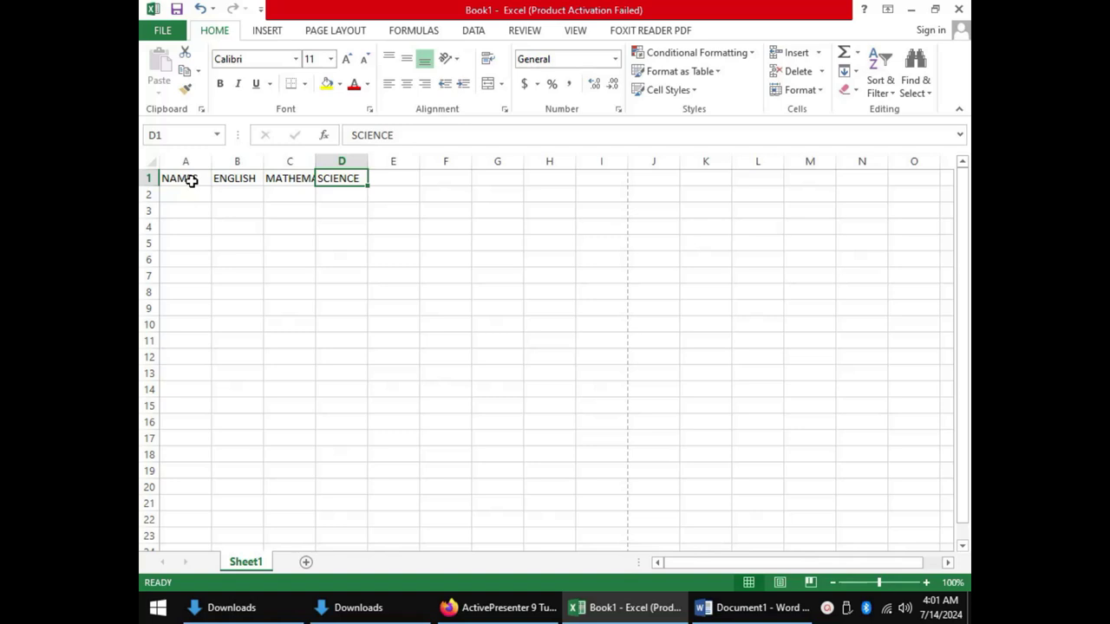
- Fill in row 2 with the student's full name in A2 and the marks 80, 70 and 40 in B2 to D2
{"action": "key", "text": "Return"}
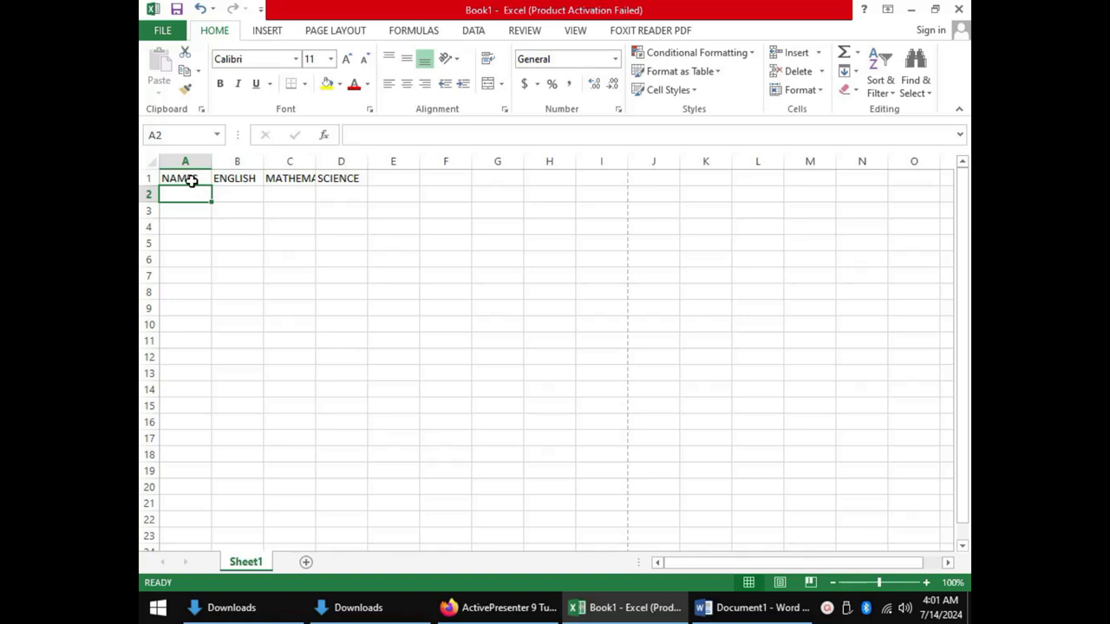
{"action": "type", "text": "JOH"}
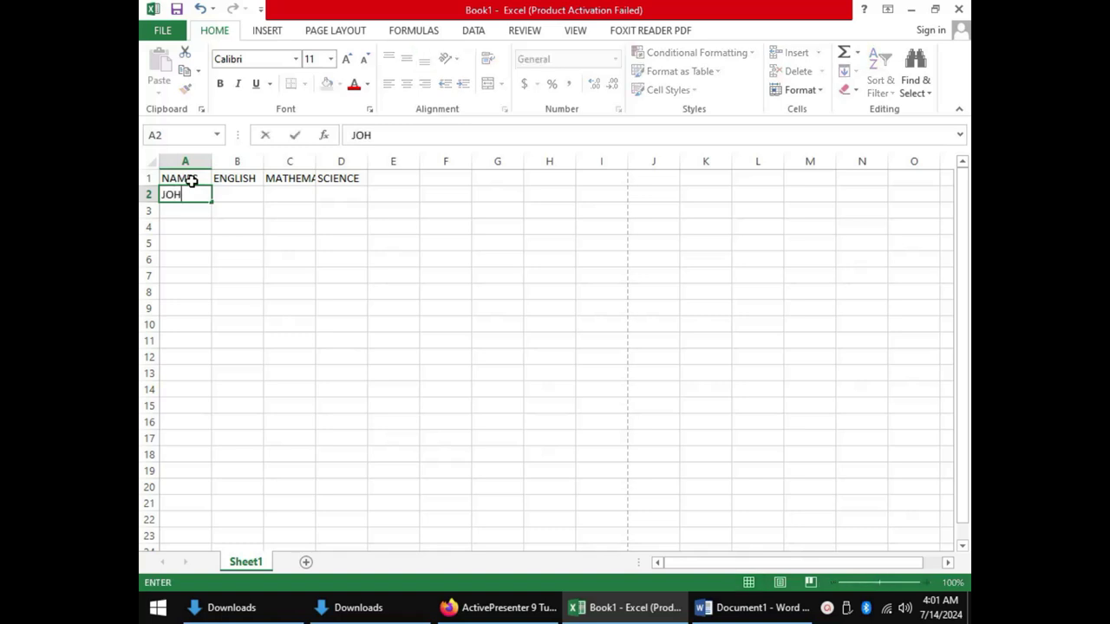
{"action": "type", "text": "N DOE"}
{"action": "key", "text": "Tab"}
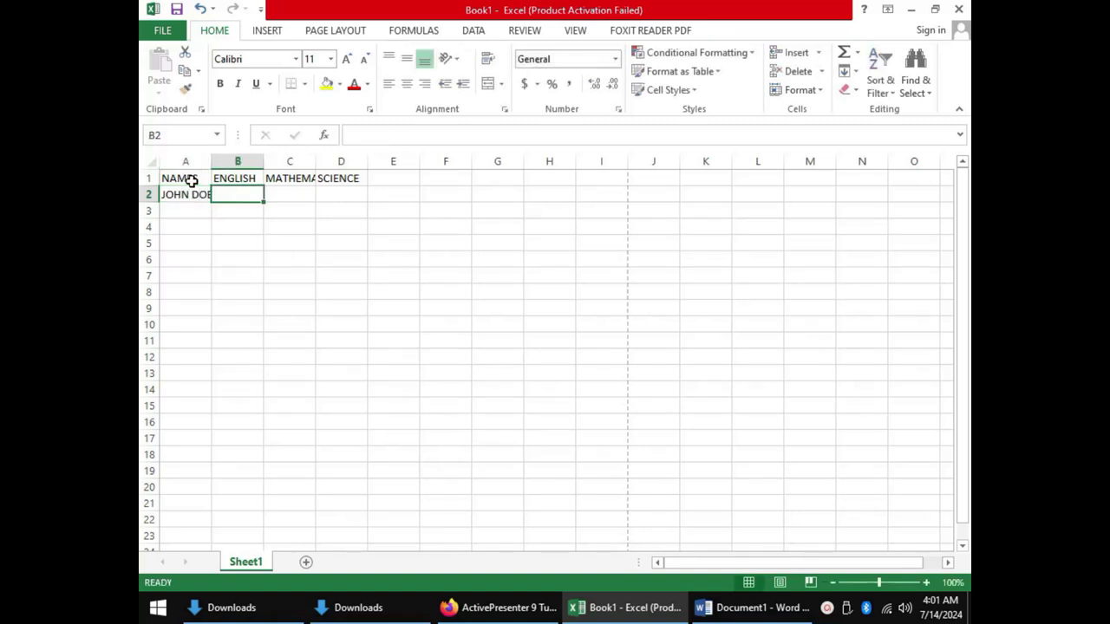
{"action": "type", "text": "80"}
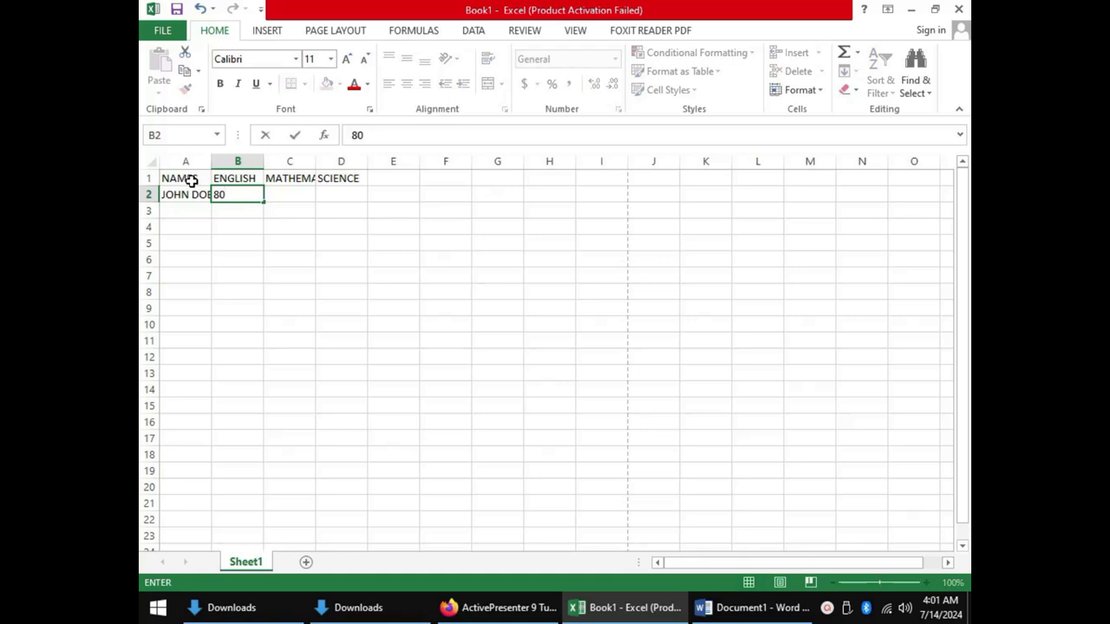
{"action": "key", "text": "Tab"}
{"action": "type", "text": "70"}
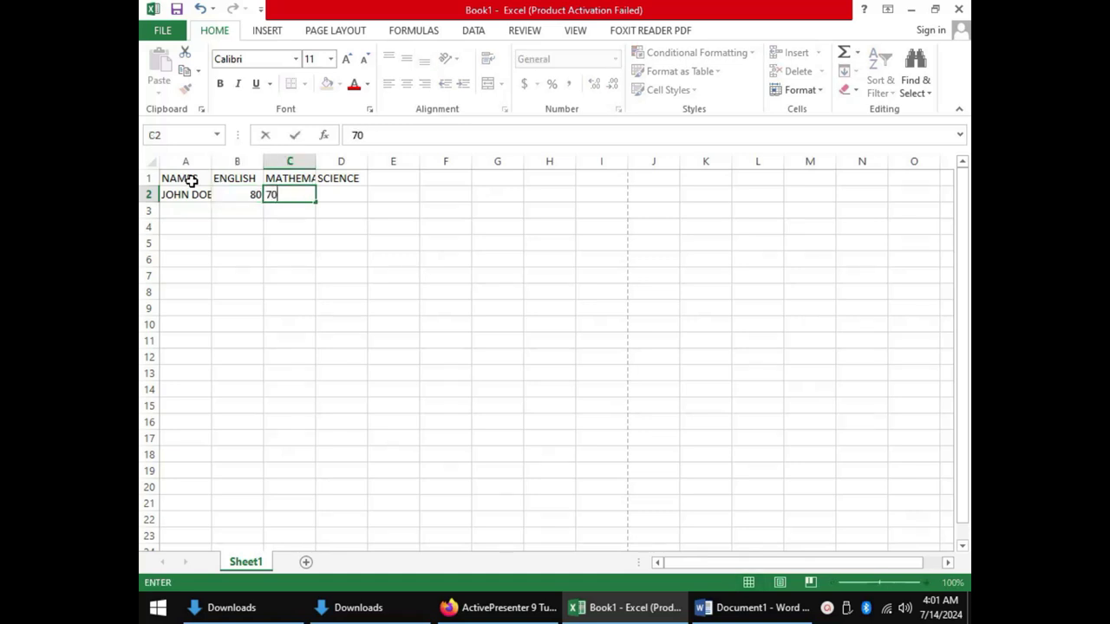
{"action": "key", "text": "Tab"}
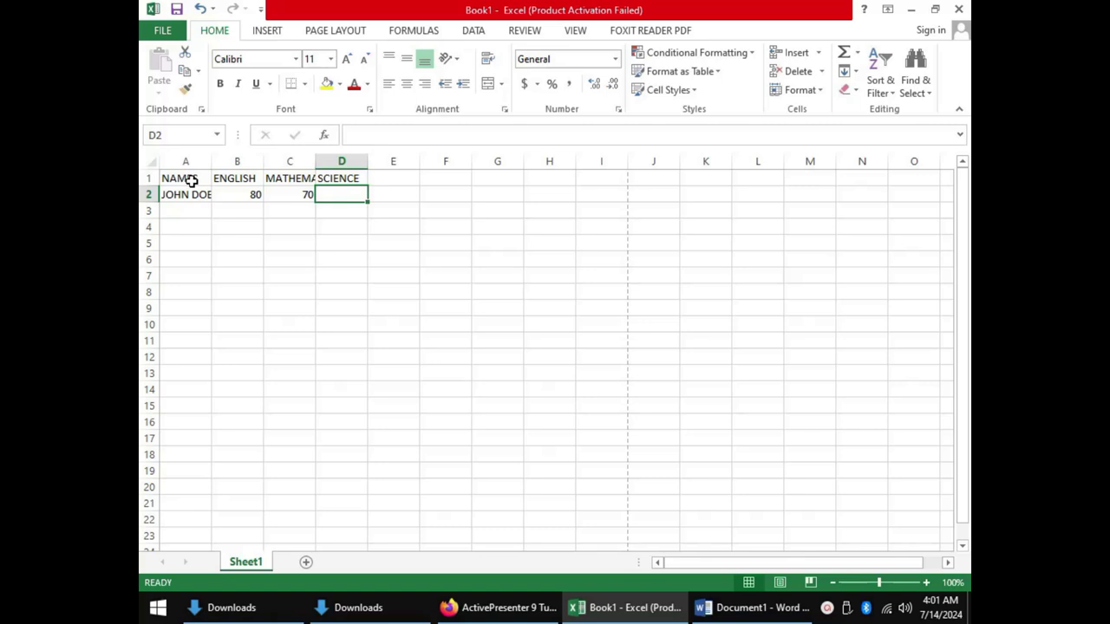
{"action": "type", "text": "40"}
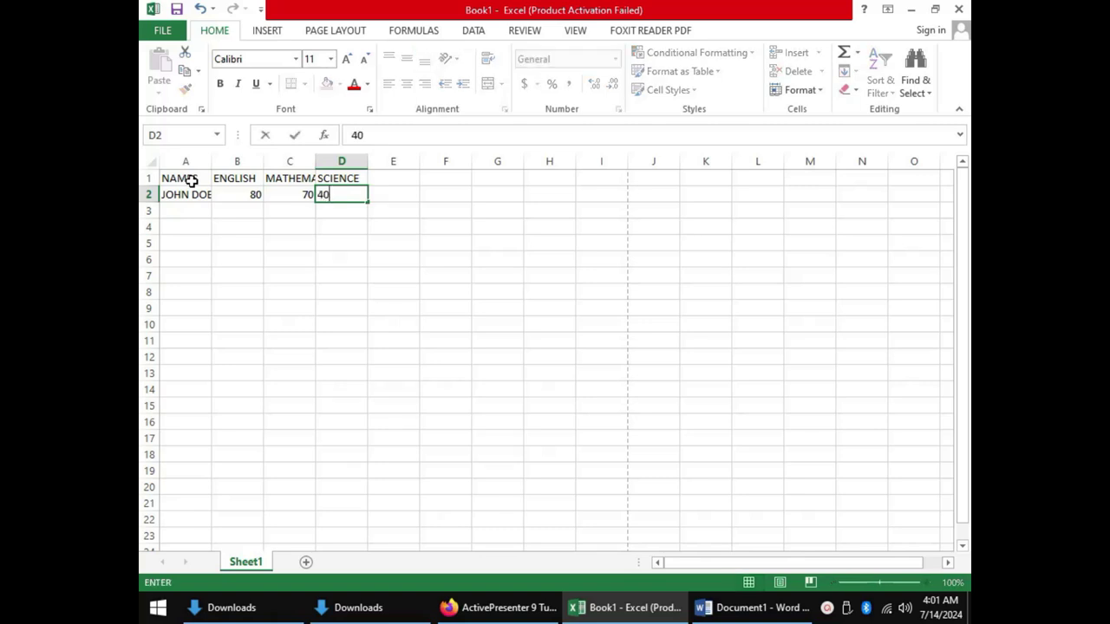
{"action": "key", "text": "Tab"}
{"action": "key", "text": "Return"}
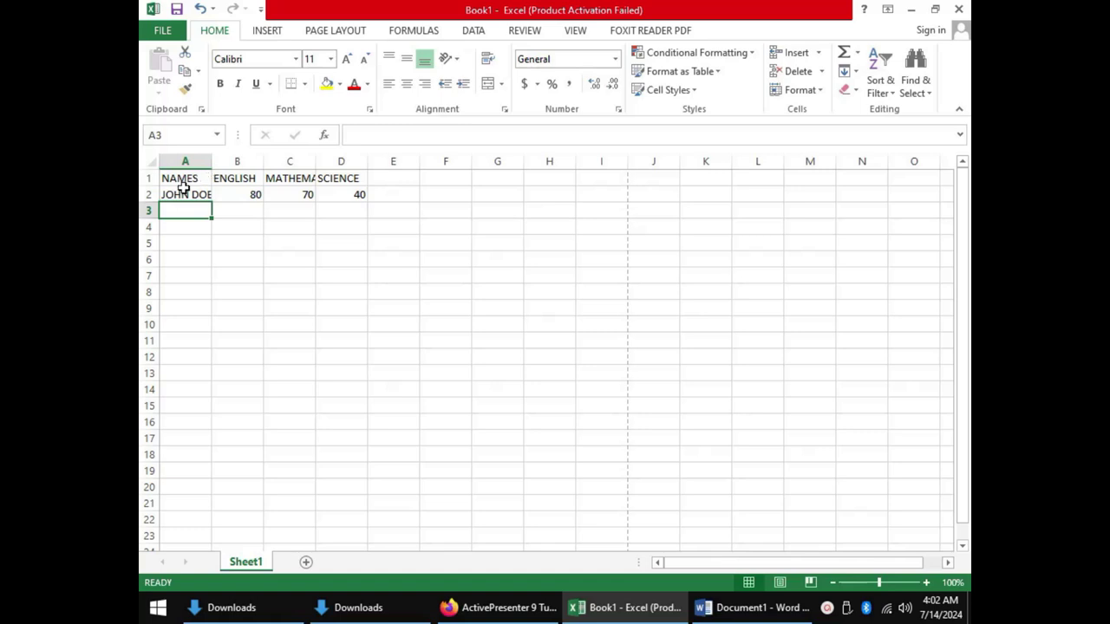
- Review the headers in row 1 and the student's name and marks in row 2, cell by cell
{"action": "left_click", "coordinate": [185, 178]}
{"action": "left_click", "coordinate": [231, 176]}
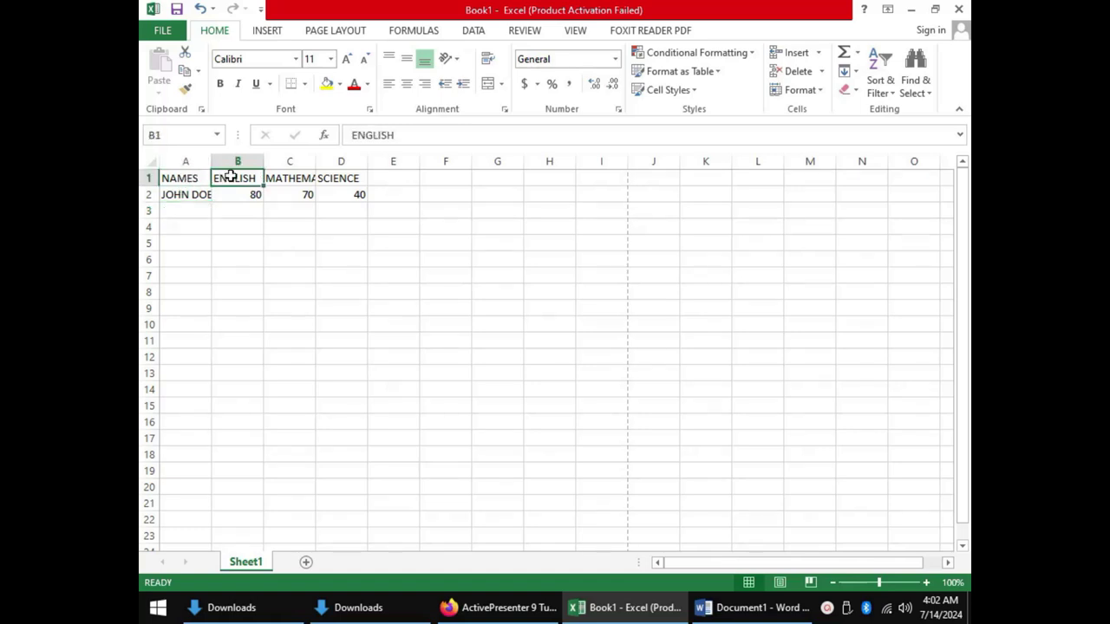
{"action": "left_click", "coordinate": [295, 176]}
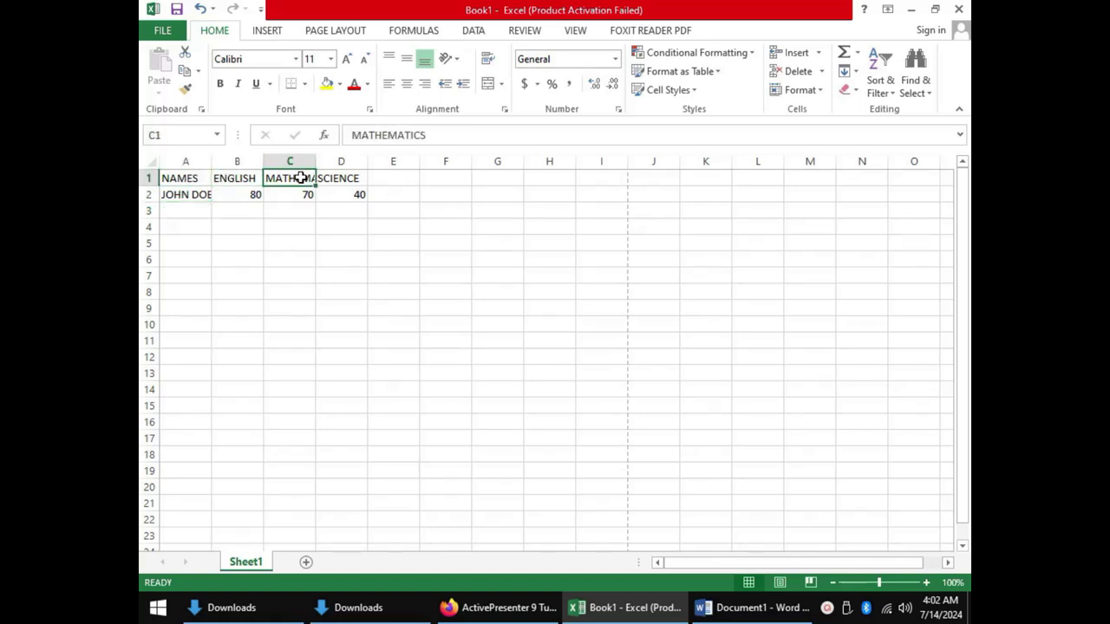
{"action": "left_click", "coordinate": [356, 178]}
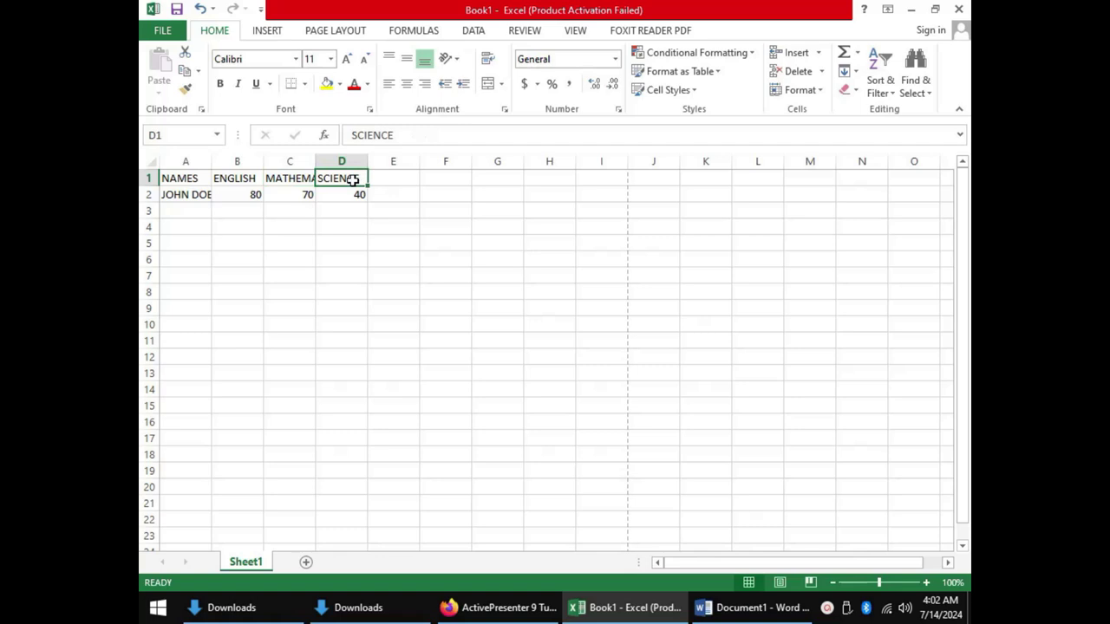
{"action": "left_click", "coordinate": [186, 197]}
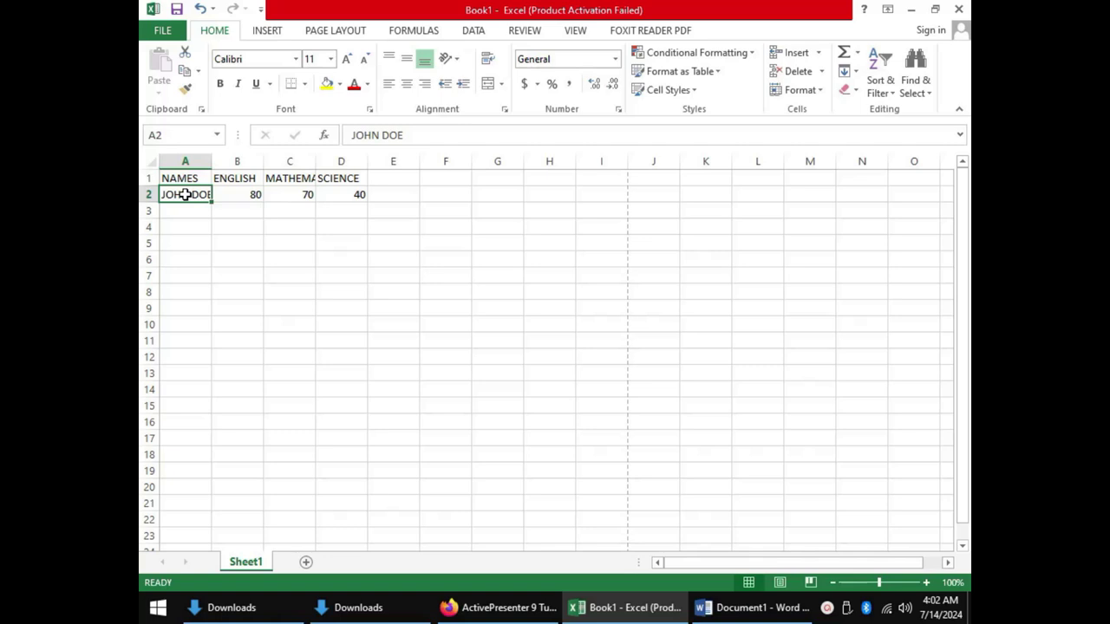
{"action": "left_click", "coordinate": [246, 194]}
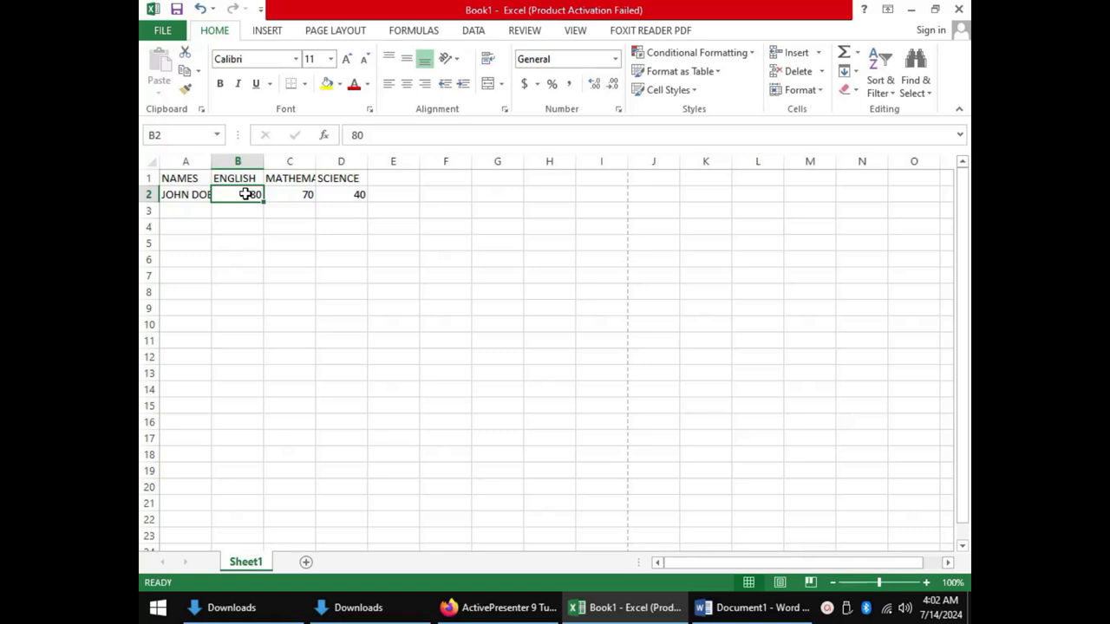
{"action": "left_click", "coordinate": [292, 194]}
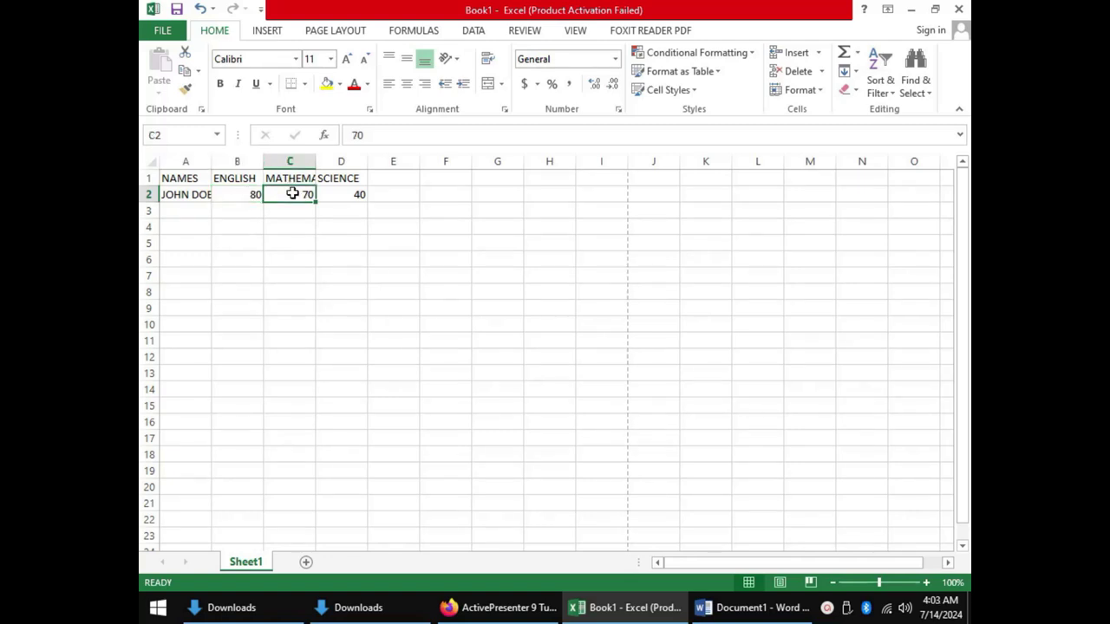
{"action": "left_click", "coordinate": [350, 194]}
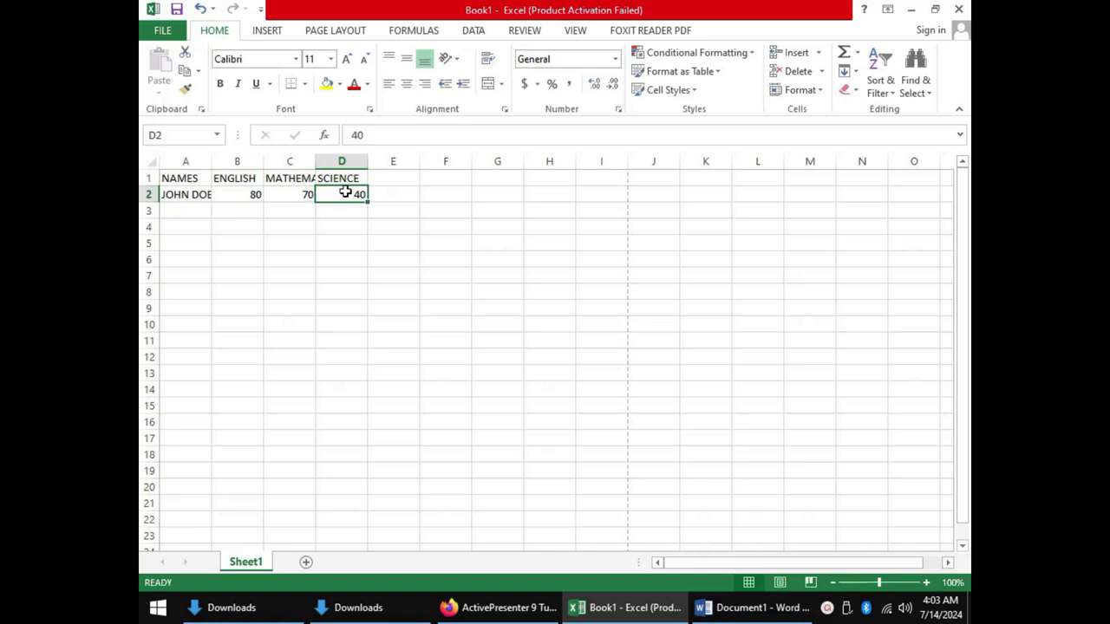
- Add the column header TOTAL in cell E1, beside SCIENCE
{"action": "left_click", "coordinate": [397, 182]}
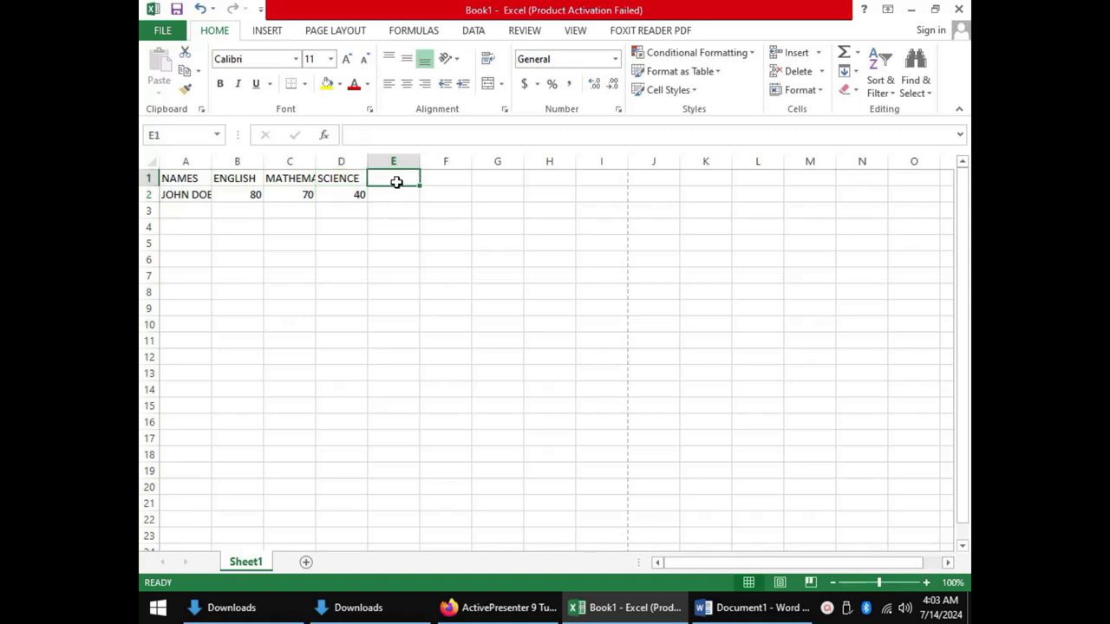
{"action": "type", "text": "TOTAL"}
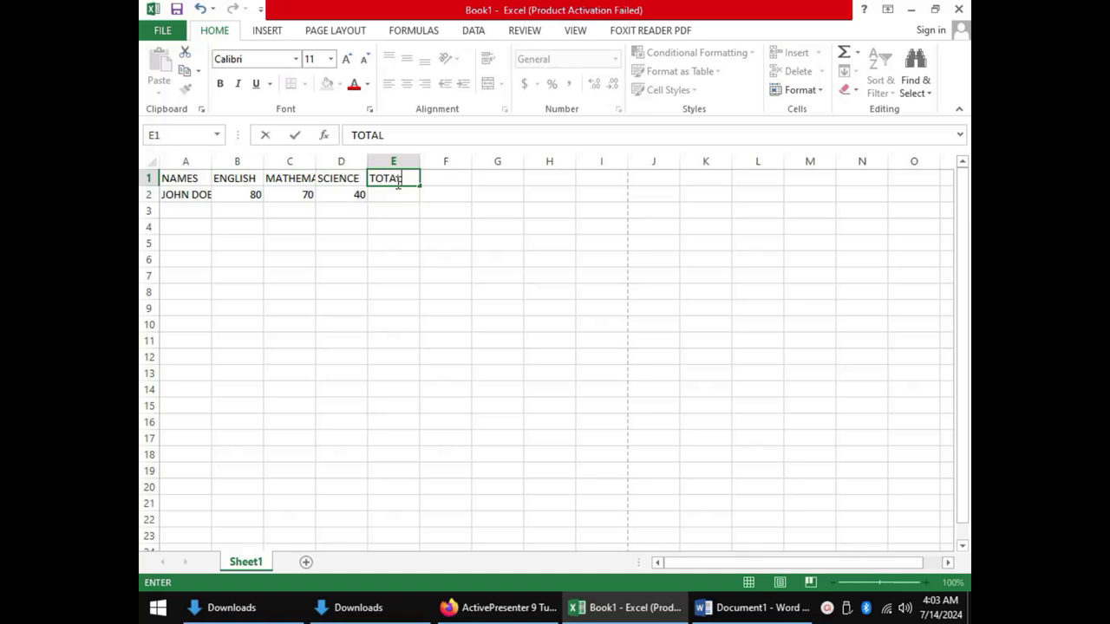
{"action": "left_click", "coordinate": [396, 194]}
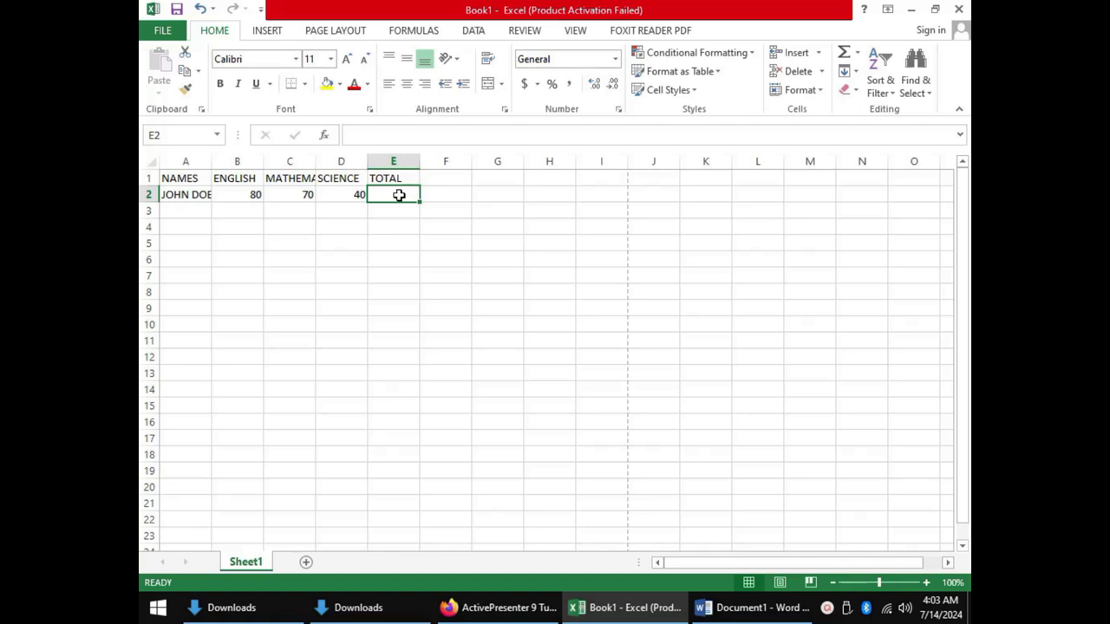
- Calculate the first student's total in E2 with the formula =(B2+C2+D2)
{"action": "type", "text": "="}
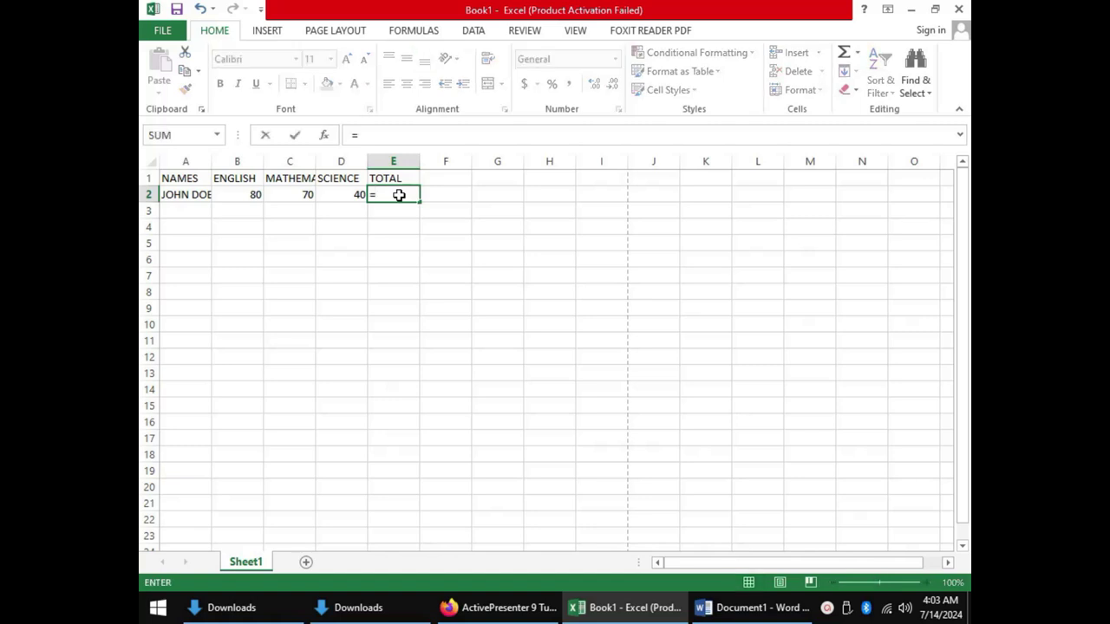
{"action": "type", "text": "("}
{"action": "type", "text": "B2"}
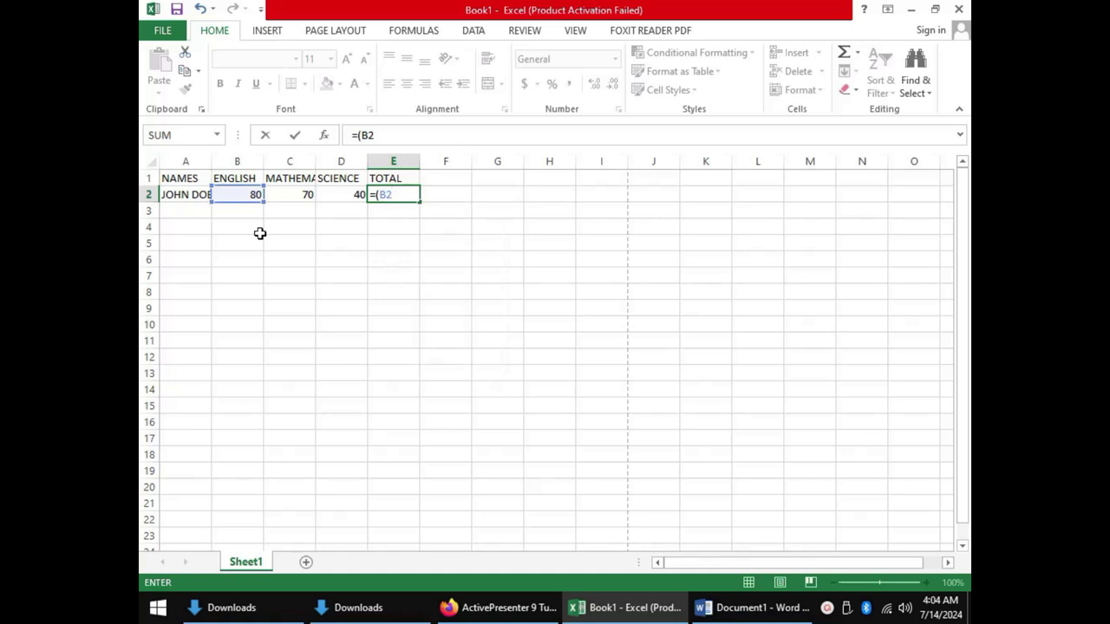
{"action": "type", "text": "+C2+"}
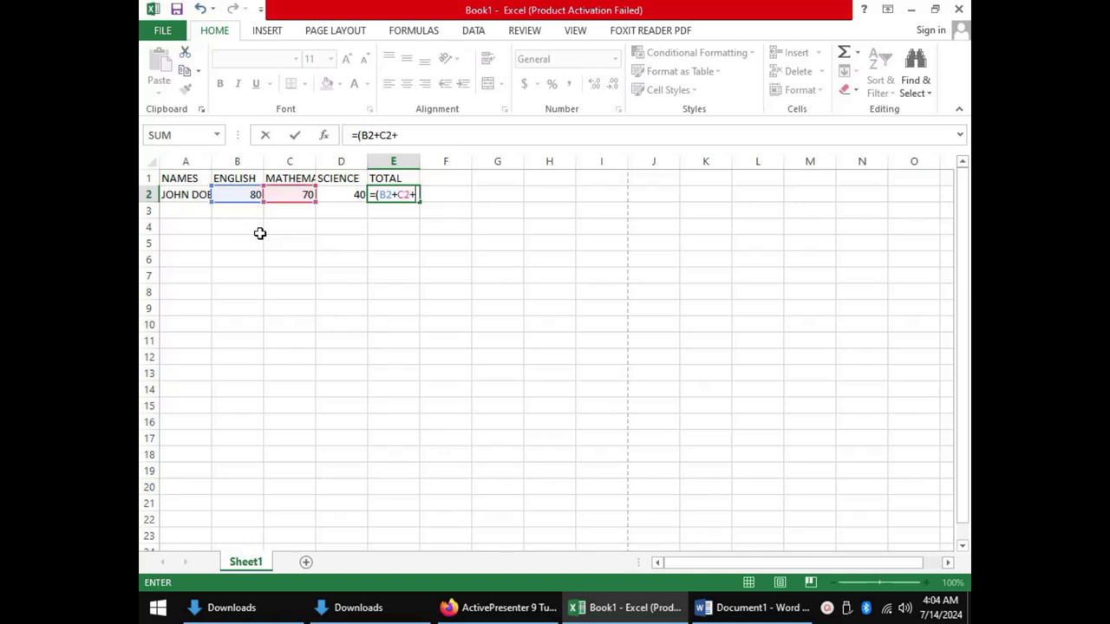
{"action": "type", "text": "D2"}
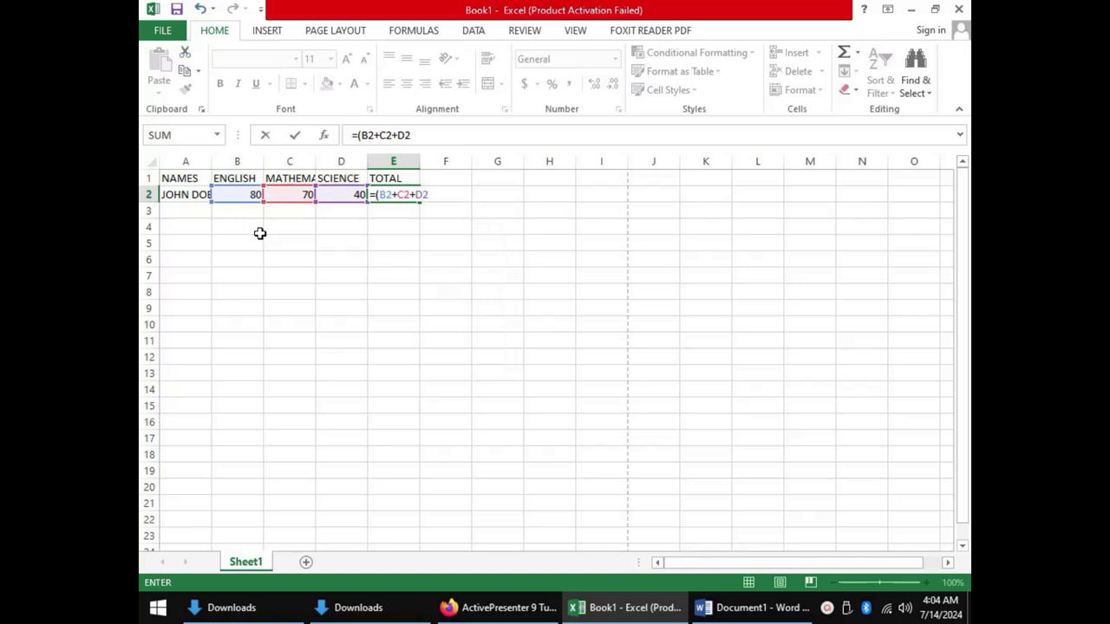
{"action": "type", "text": ")"}
{"action": "key", "text": "Return"}
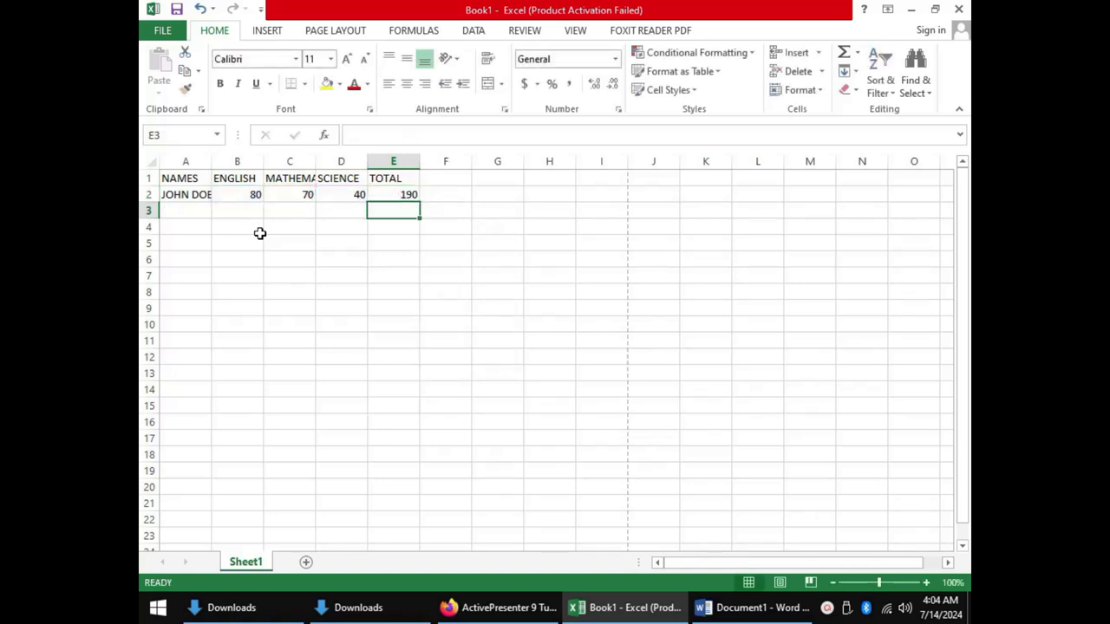
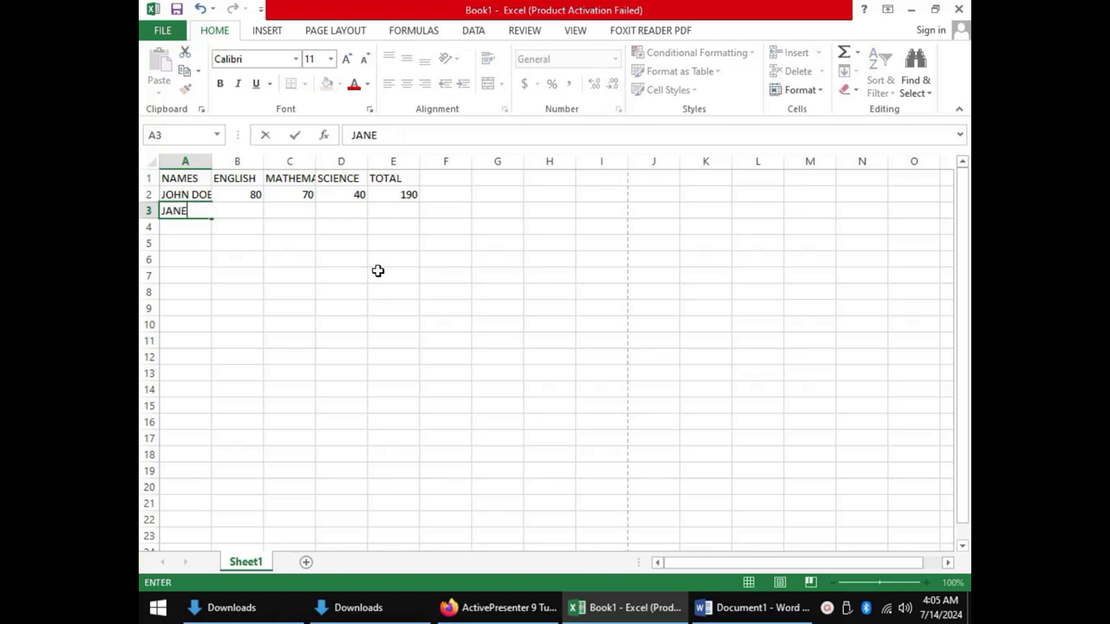
- Fill in row 3 with the second student's full name in A3 and the marks 80, 90 and 70 in B3 to D3
{"action": "key", "text": "Tab"}
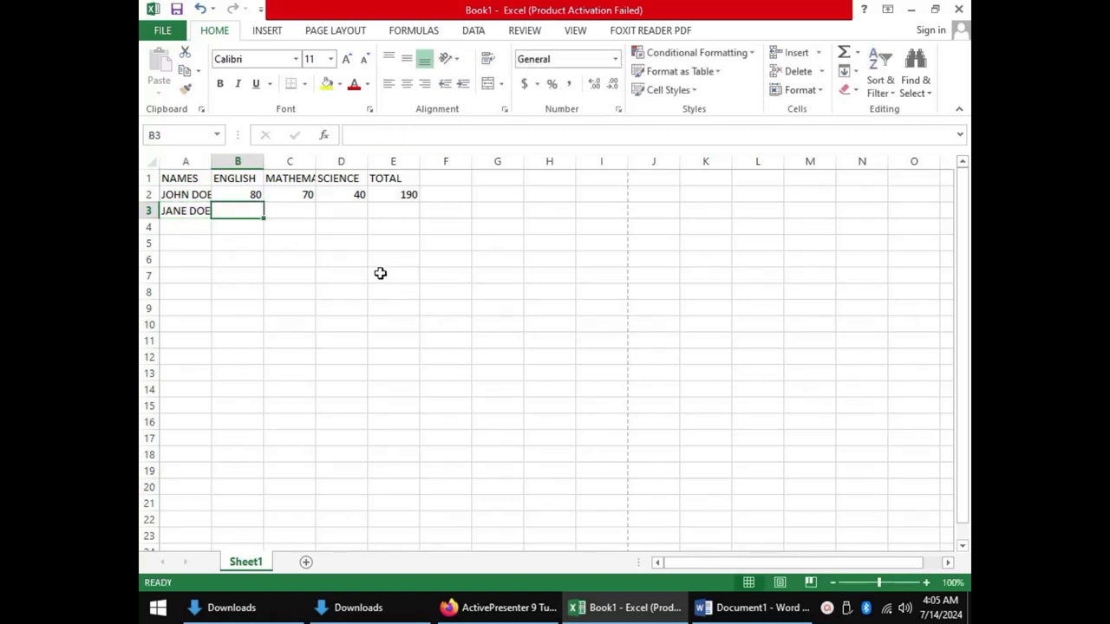
{"action": "type", "text": "80"}
{"action": "key", "text": "Tab"}
{"action": "type", "text": "90"}
{"action": "key", "text": "Tab"}
{"action": "type", "text": "70"}
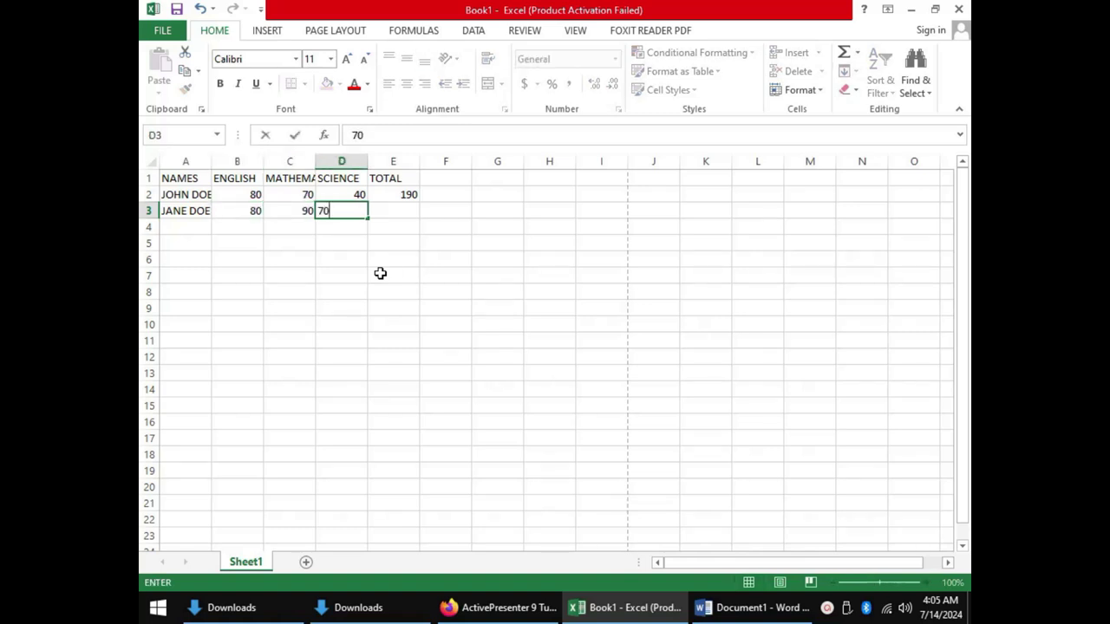
{"action": "key", "text": "Tab"}
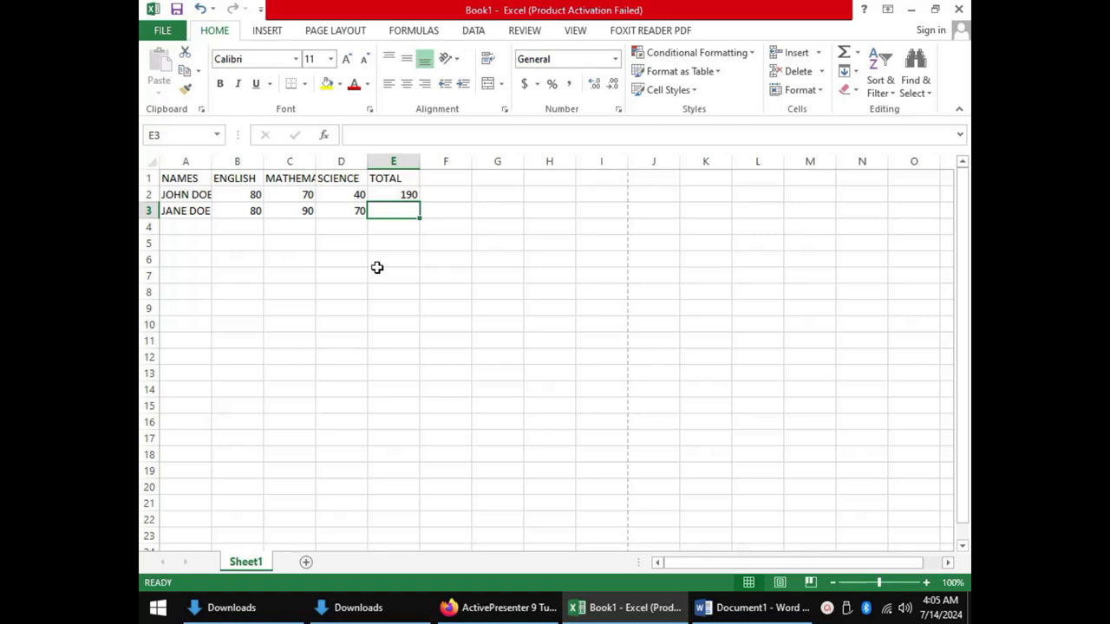
- Calculate the second student's total in E3 with the formula =SUM(B3:D3)
{"action": "type", "text": "="}
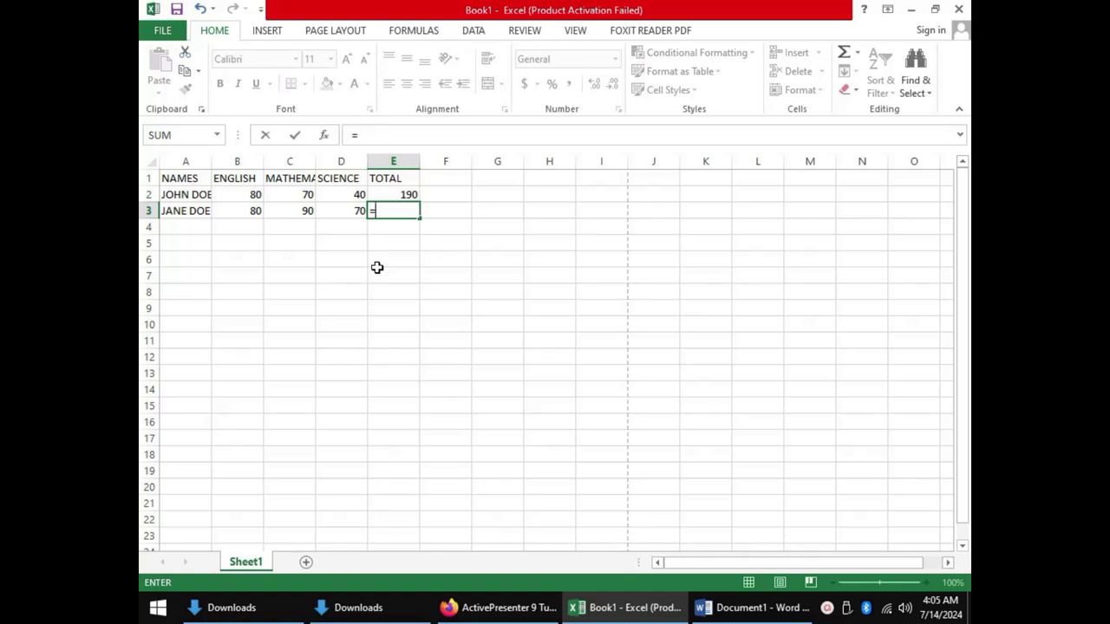
{"action": "type", "text": "SUM"}
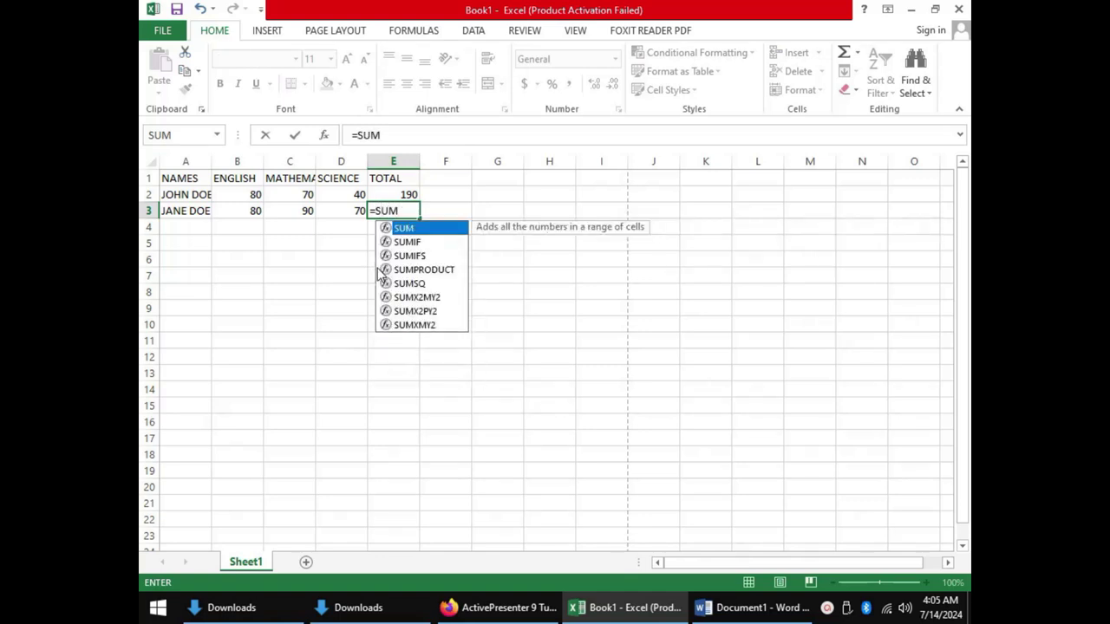
{"action": "type", "text": "("}
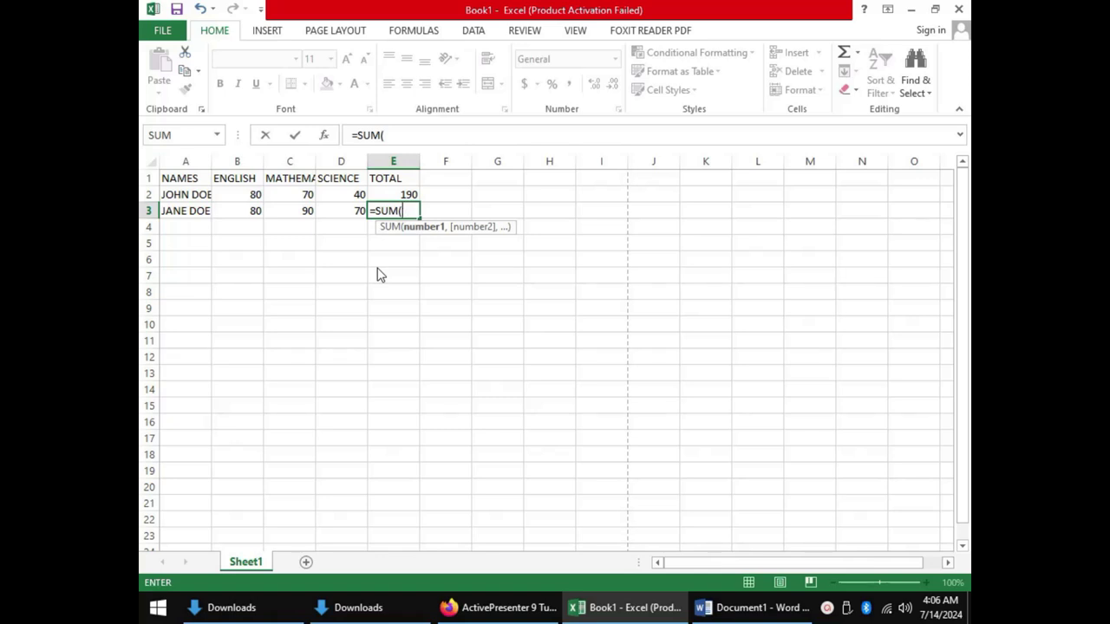
{"action": "type", "text": "B3"}
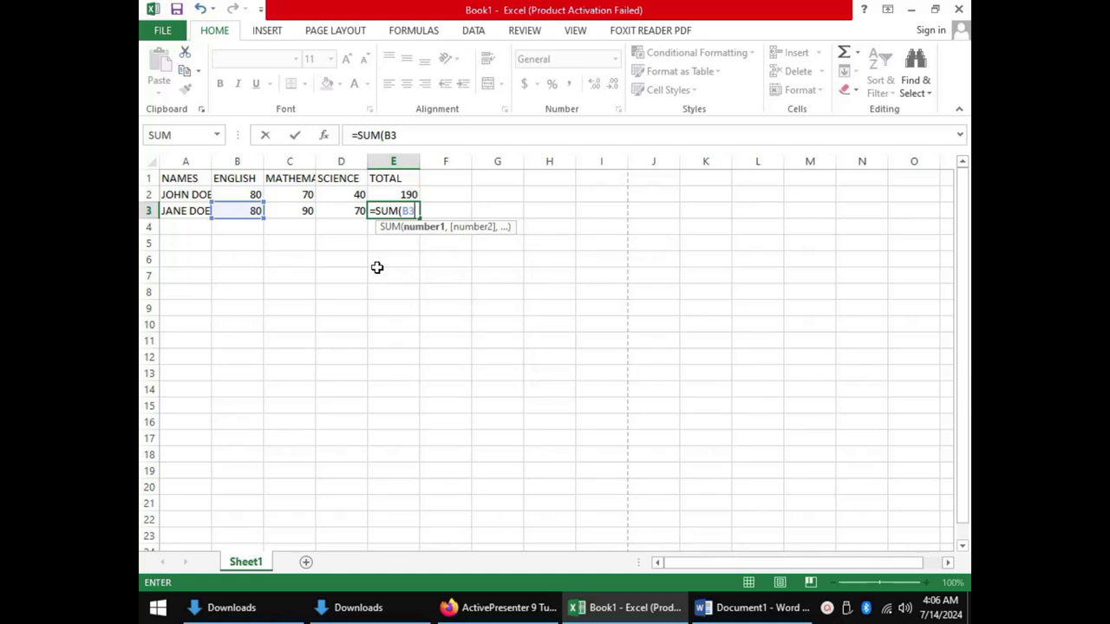
{"action": "type", "text": ":D3"}
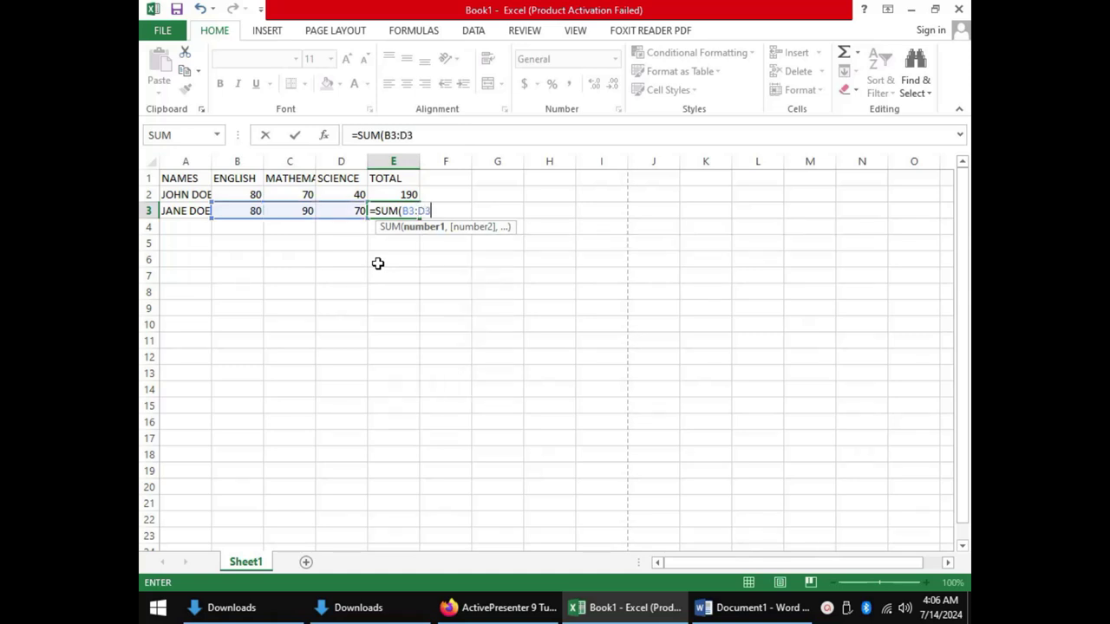
{"action": "type", "text": ")"}
{"action": "key", "text": "Return"}
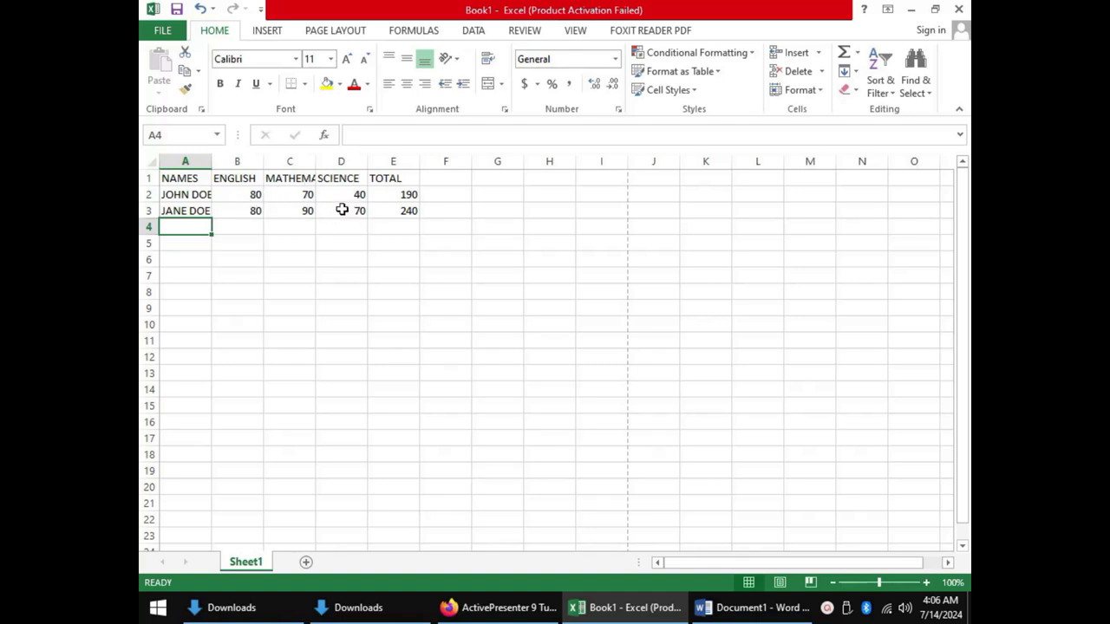
- Compare the formulas behind the two students' totals in cells E2 and E3
{"action": "left_click", "coordinate": [397, 196]}
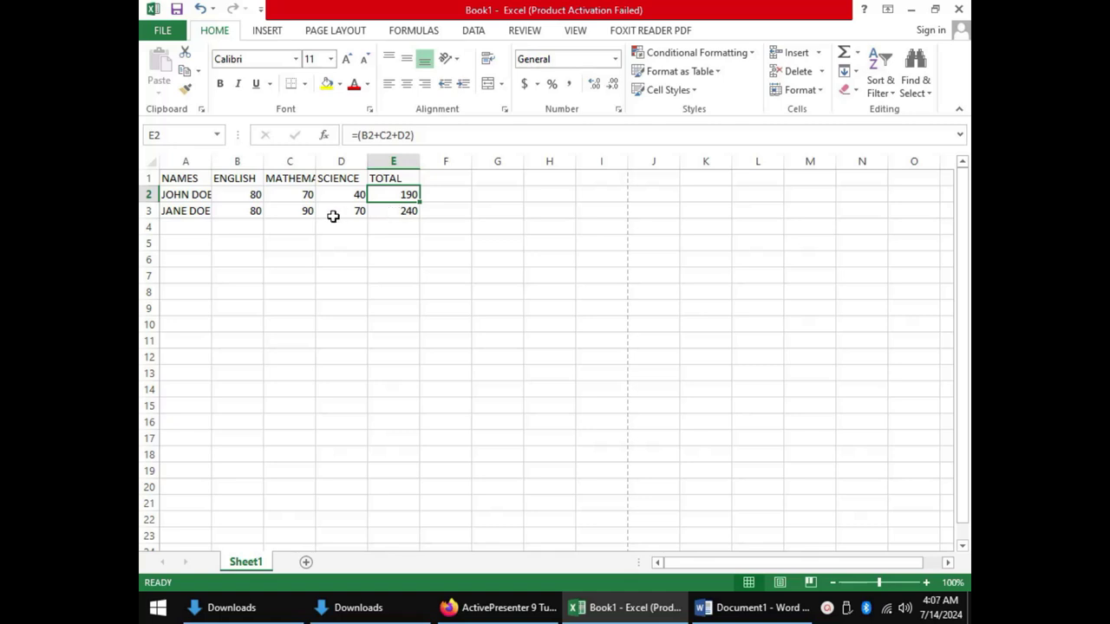
{"action": "left_click", "coordinate": [406, 211]}
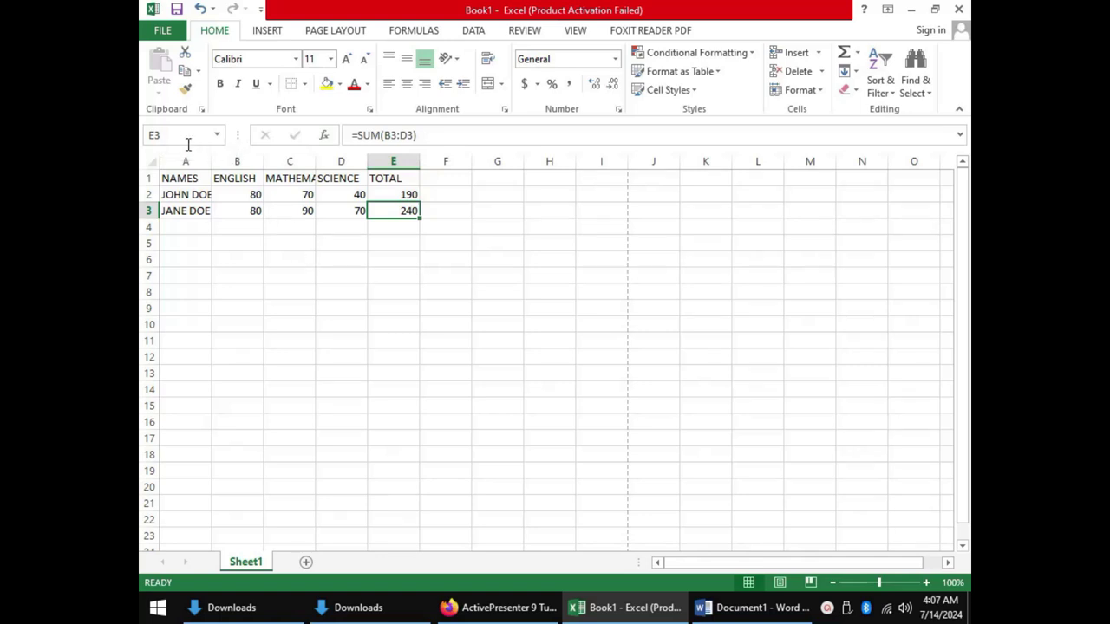
{"action": "left_click", "coordinate": [281, 240]}
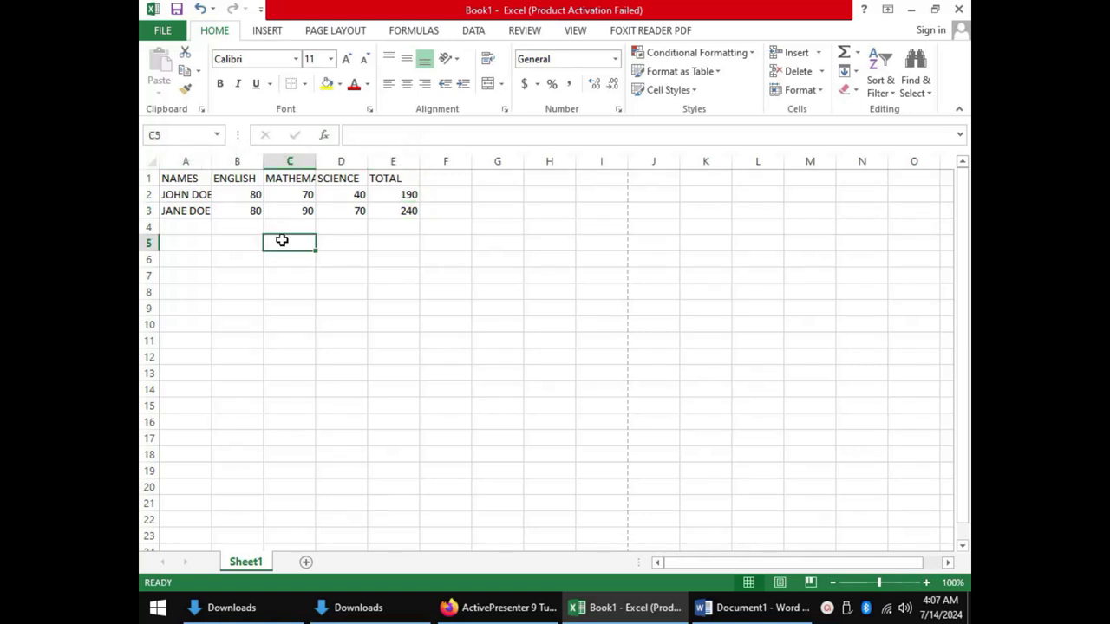
{"action": "left_click", "coordinate": [385, 243]}
{"action": "left_click", "coordinate": [276, 241]}
- Add the column header AVERAGE in F1 and calculate the first student's average in F2 with =AVERAGE(B2:D2)
{"action": "left_click", "coordinate": [441, 180]}
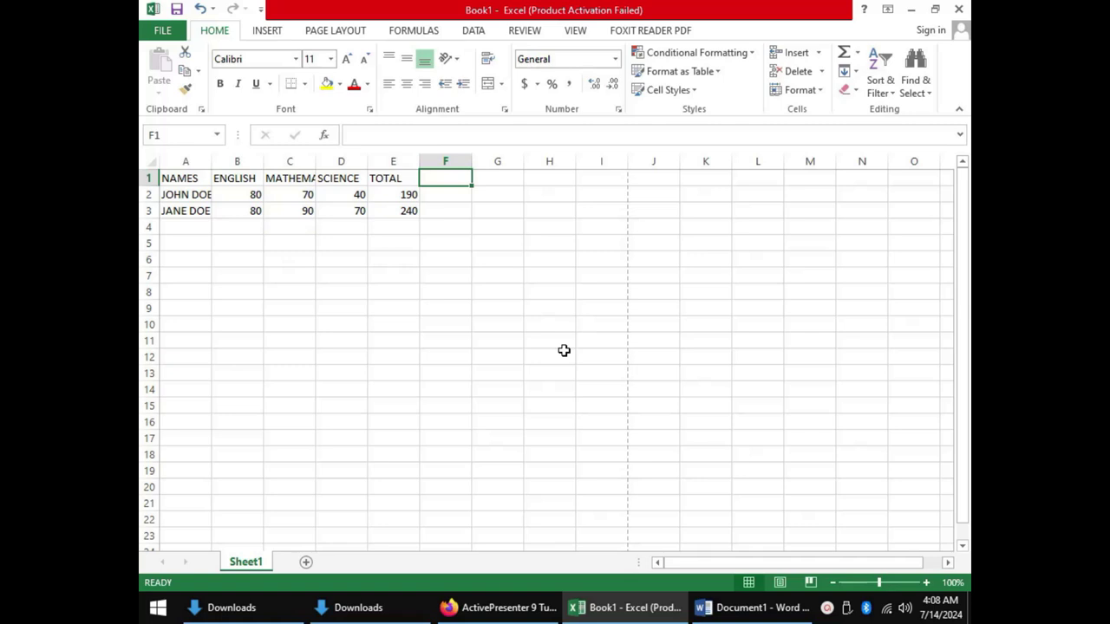
{"action": "type", "text": "AVERAGE"}
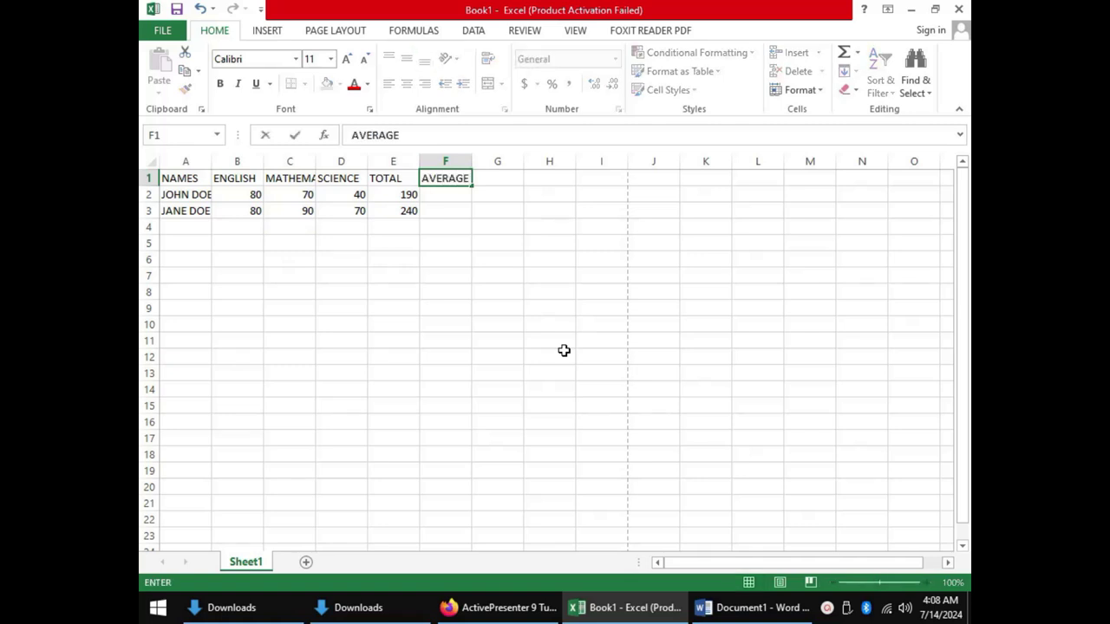
{"action": "left_click", "coordinate": [450, 196]}
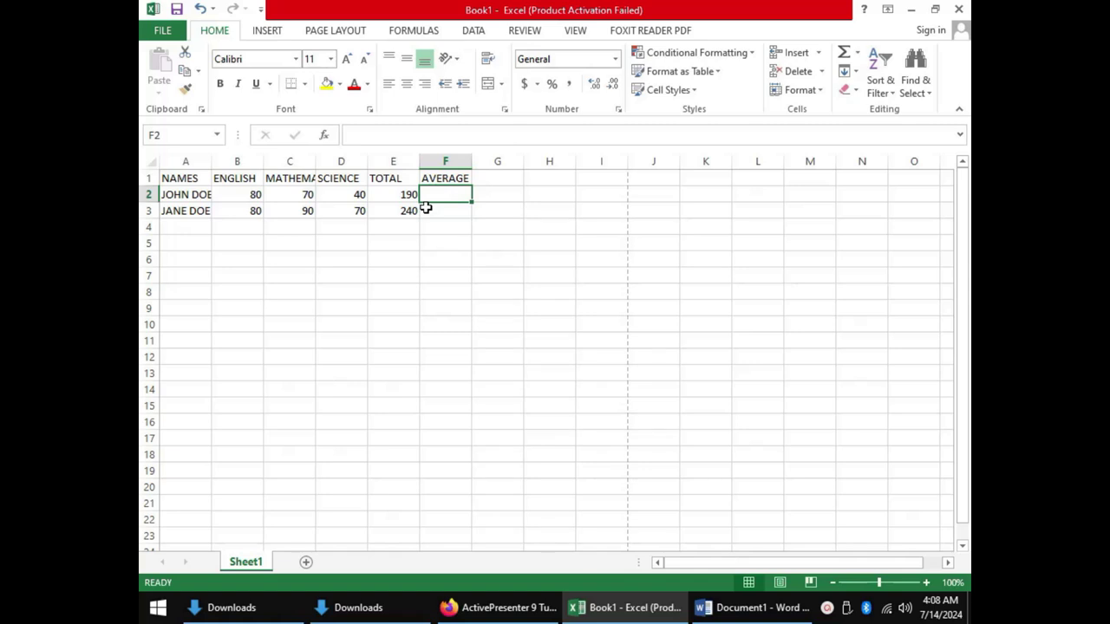
{"action": "type", "text": "="}
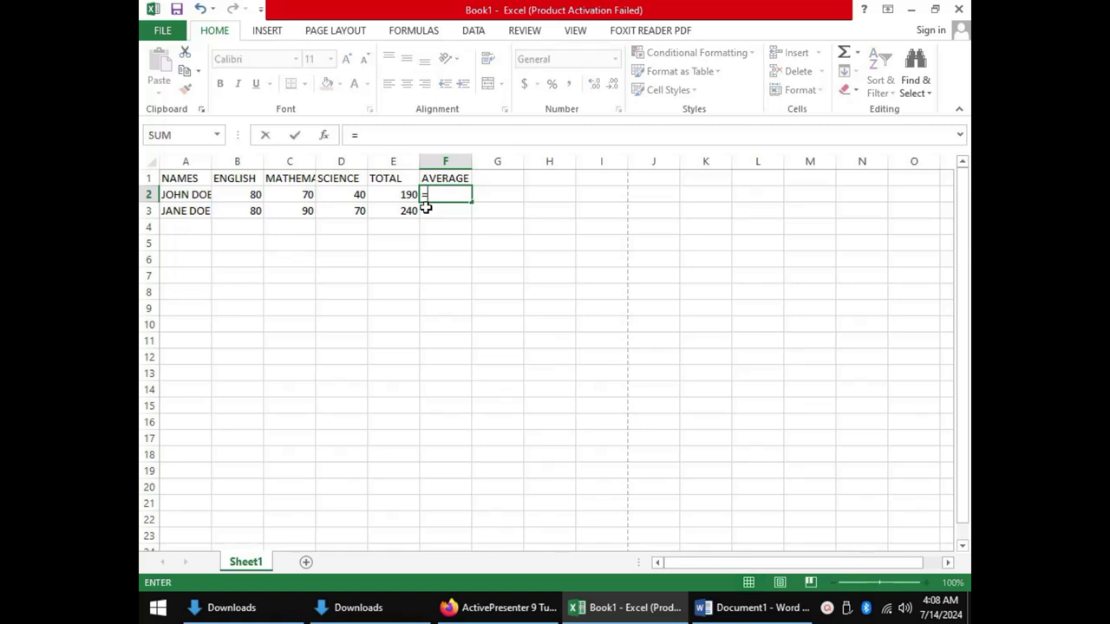
{"action": "type", "text": "AVERAGE"}
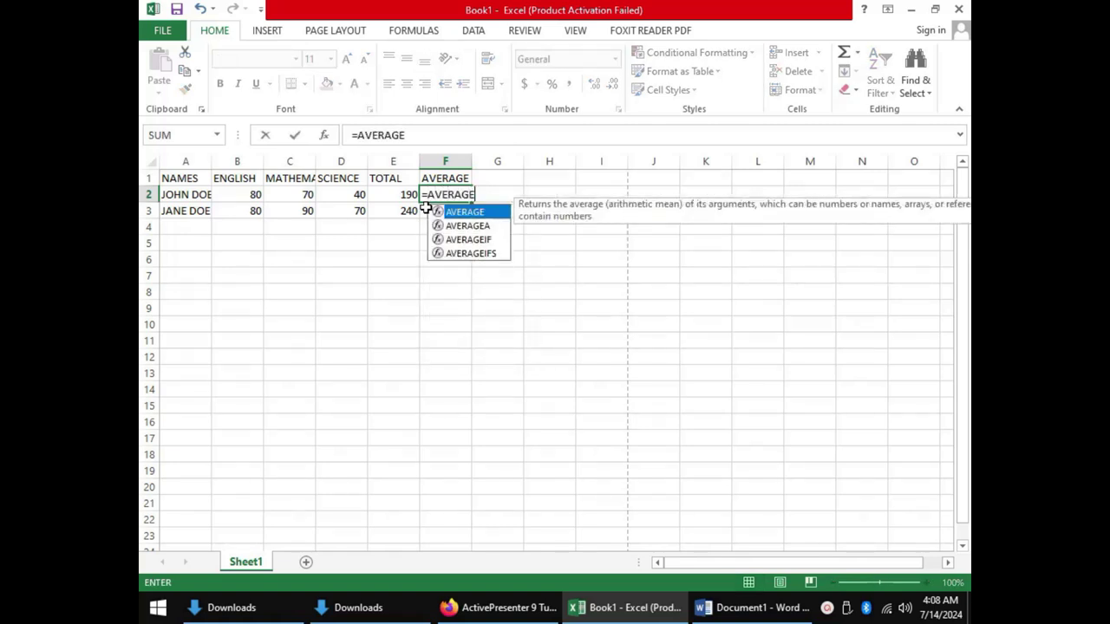
{"action": "type", "text": "("}
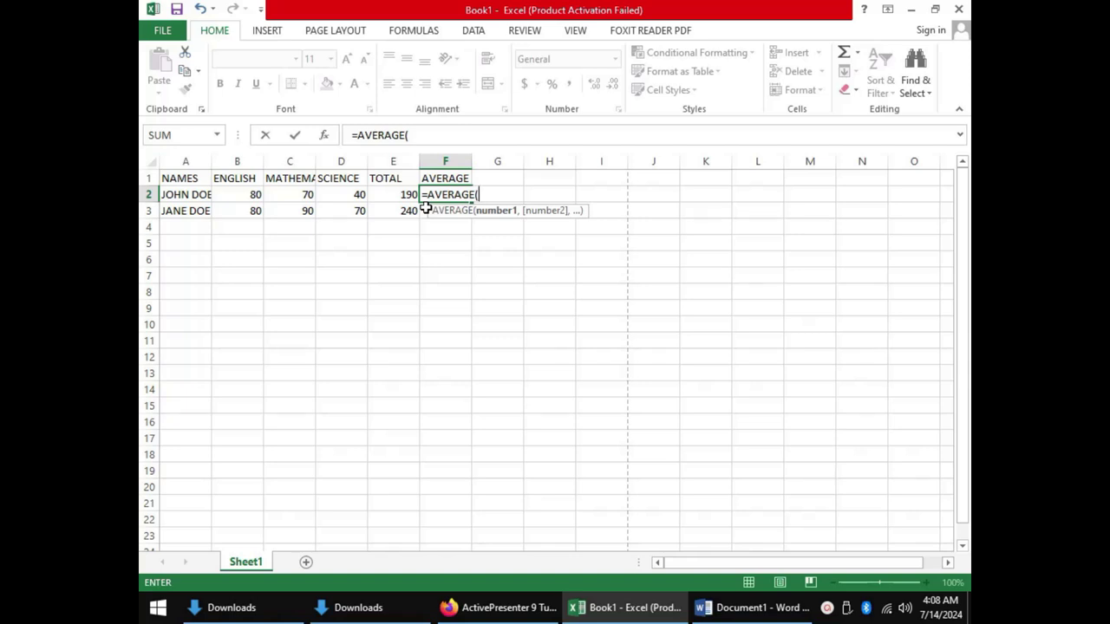
{"action": "type", "text": "B2"}
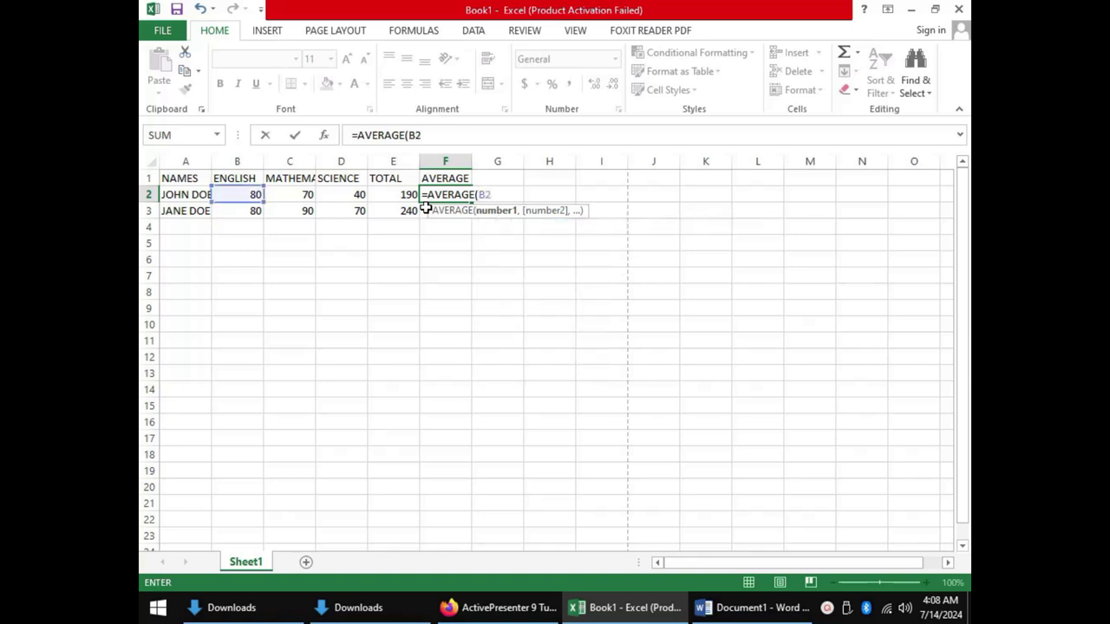
{"action": "type", "text": ":D"}
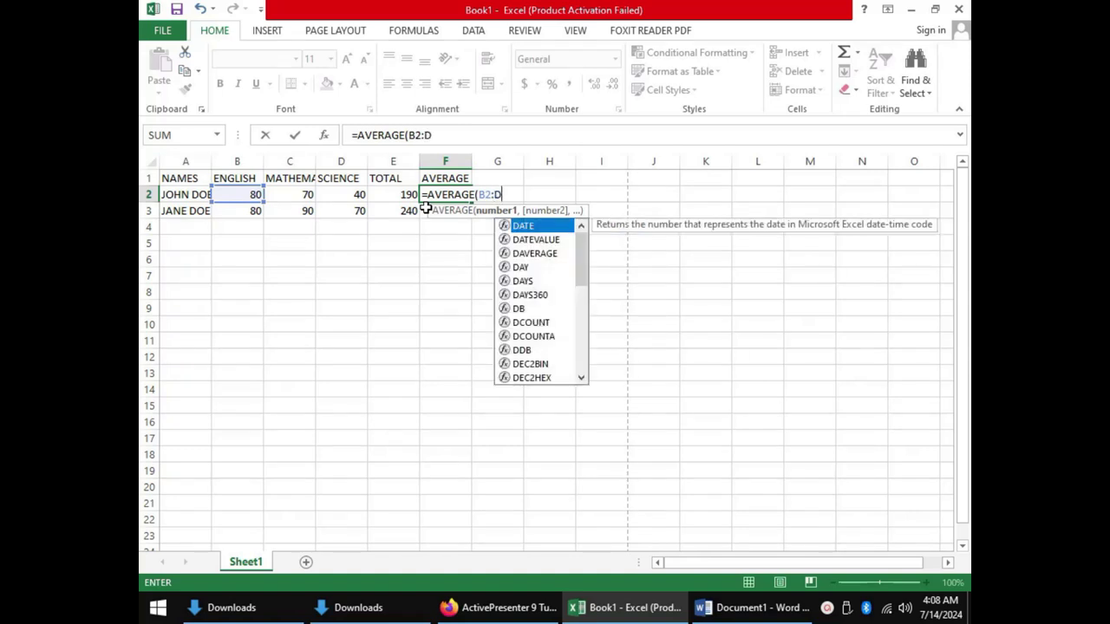
{"action": "type", "text": "2)"}
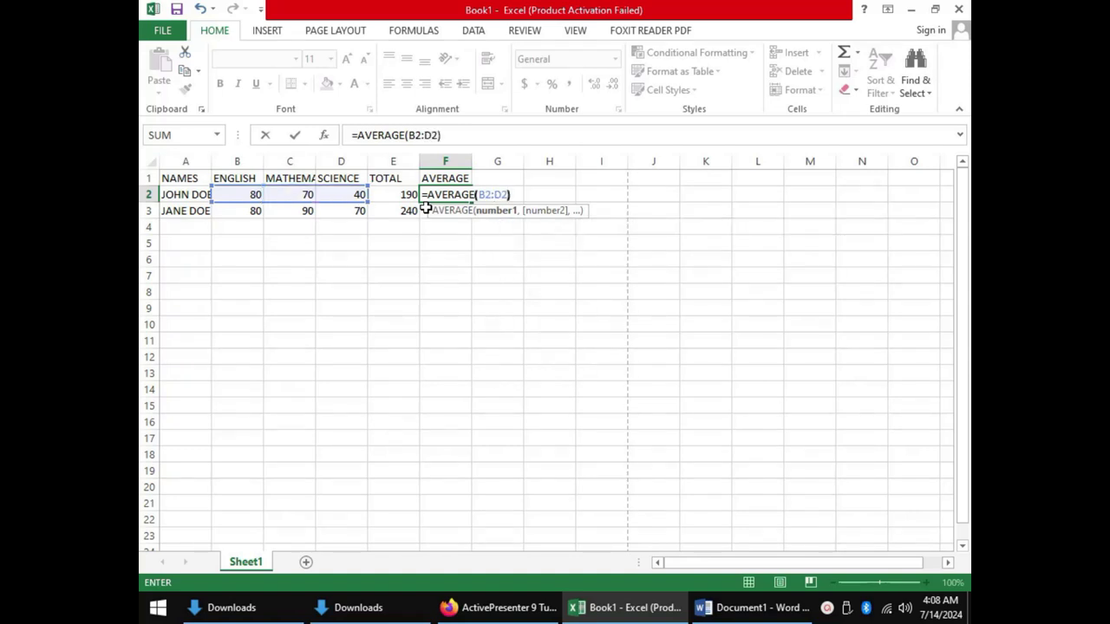
{"action": "key", "text": "Return"}
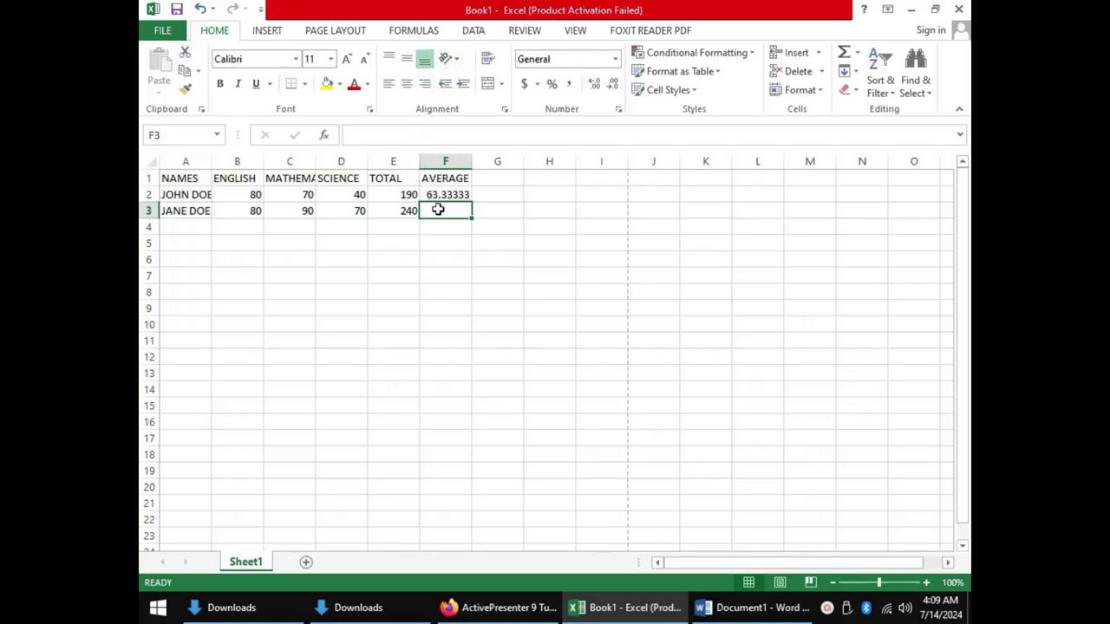
- Browse the function library's Logical, Text, Date & Time and Lookup & Reference categories to see the functions they offer
{"action": "left_click", "coordinate": [415, 31]}
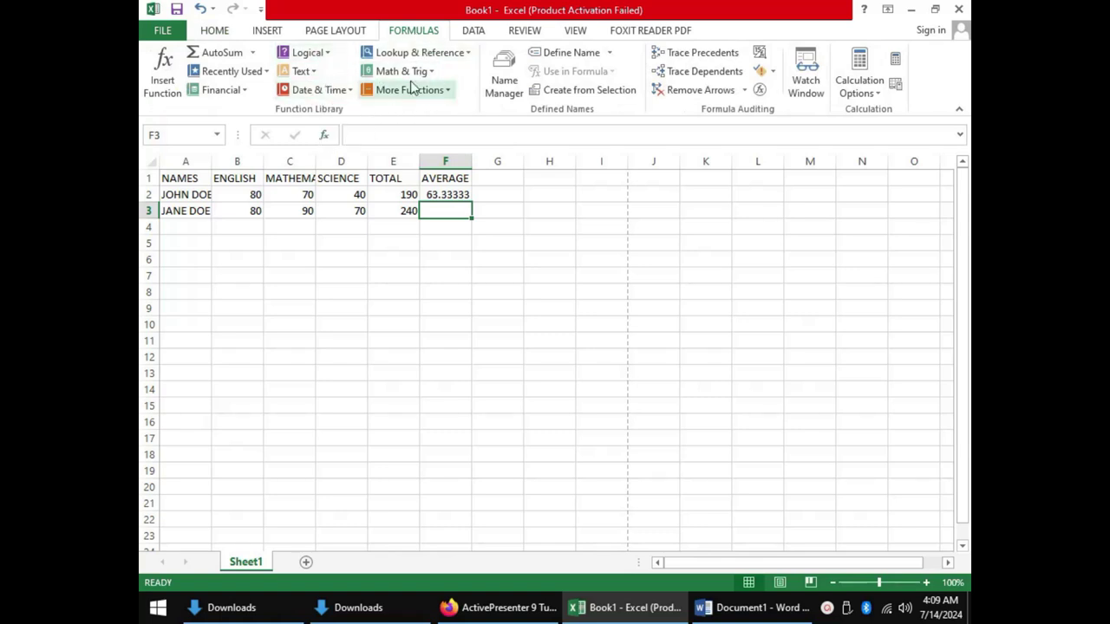
{"action": "left_click", "coordinate": [327, 54]}
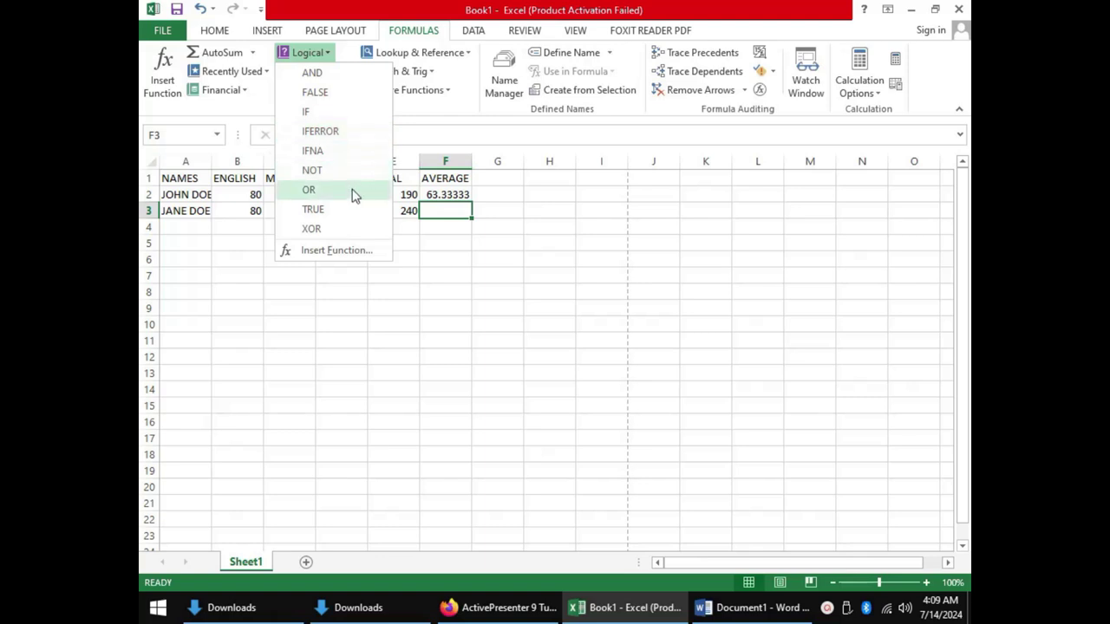
{"action": "left_click", "coordinate": [324, 54]}
{"action": "left_click", "coordinate": [323, 73]}
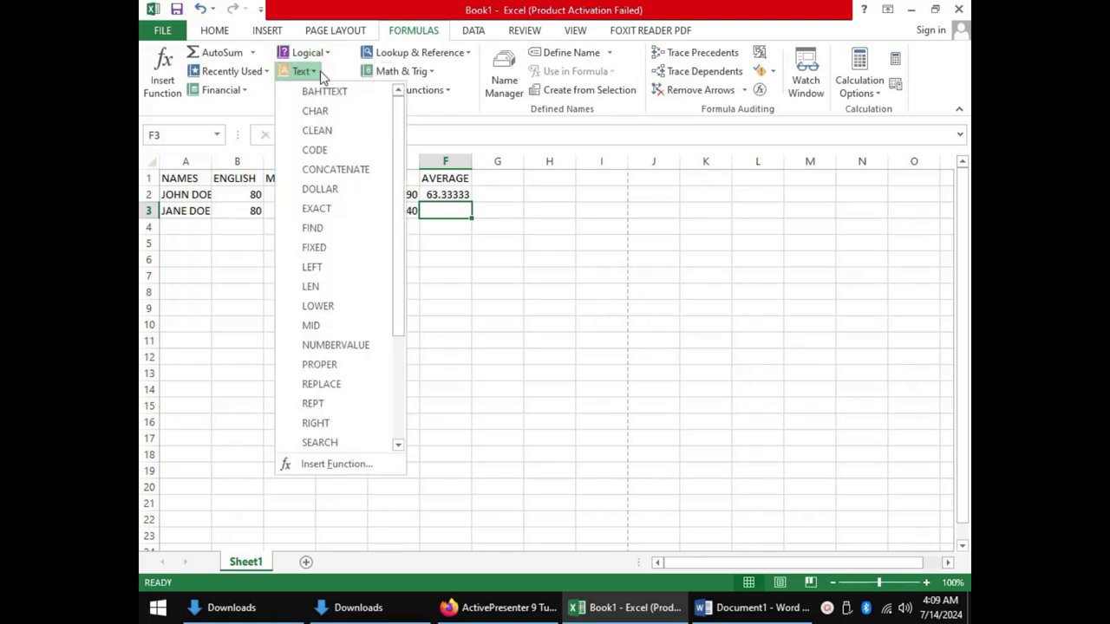
{"action": "left_click", "coordinate": [322, 75]}
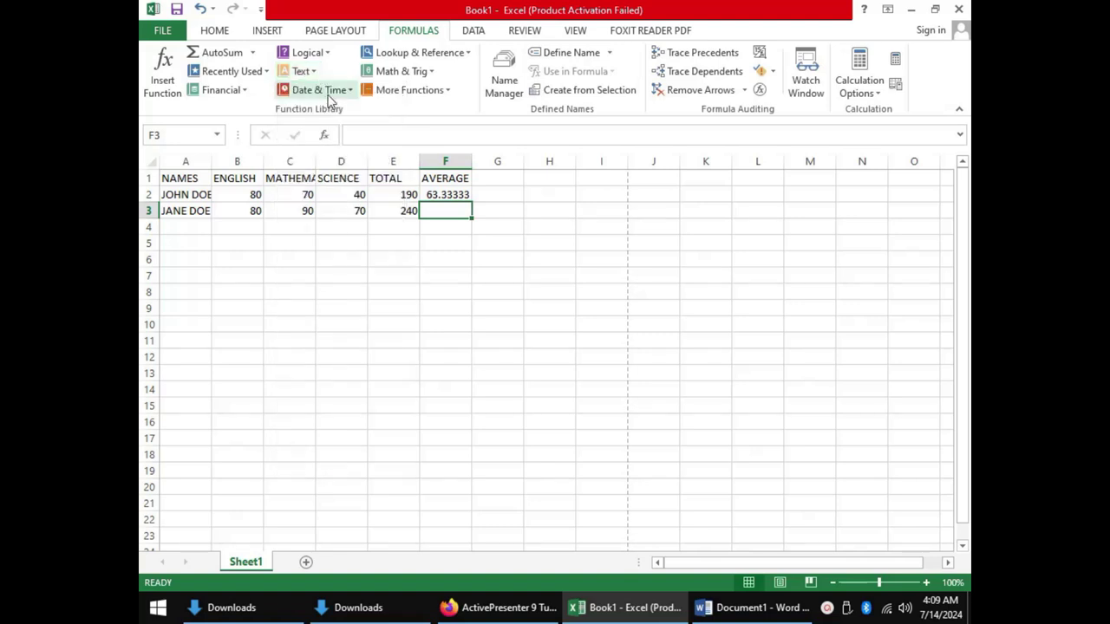
{"action": "left_click", "coordinate": [332, 92]}
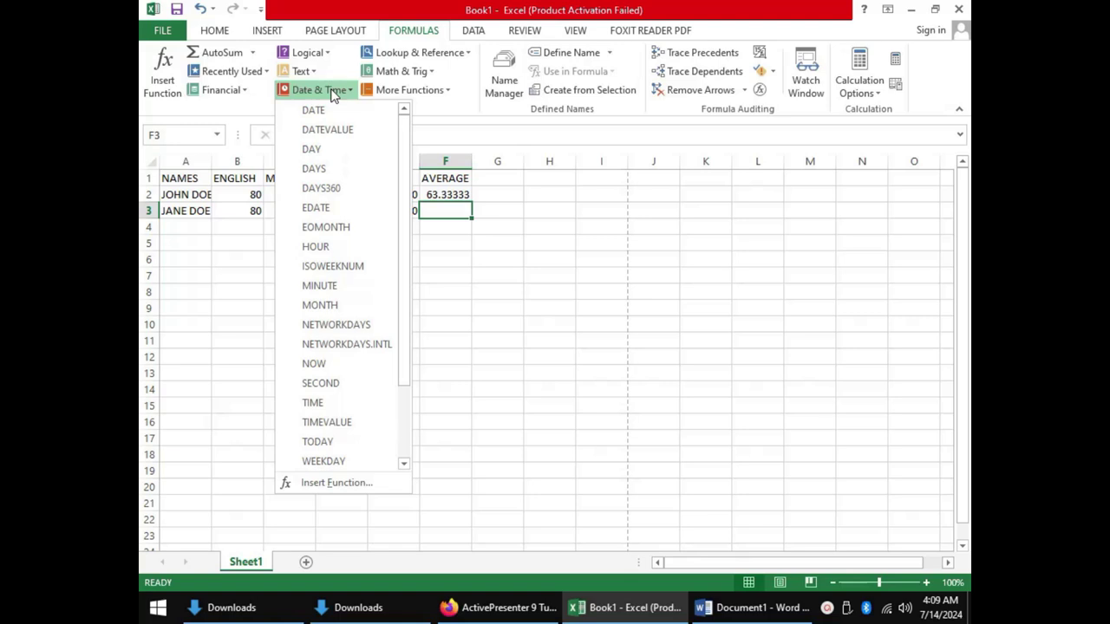
{"action": "left_click", "coordinate": [420, 57]}
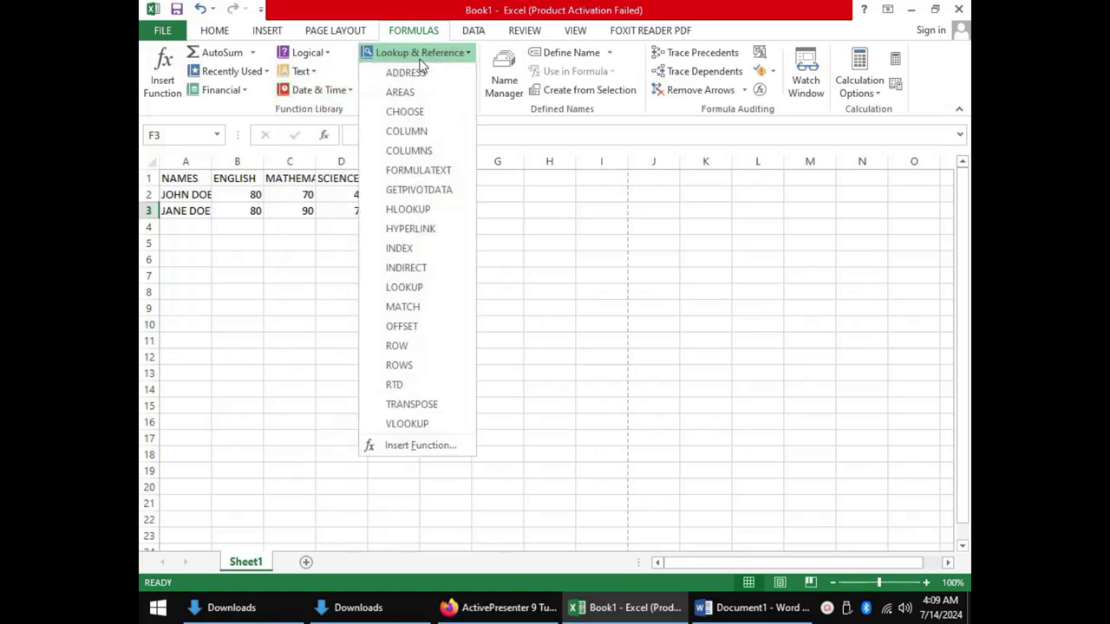
{"action": "left_click", "coordinate": [357, 66]}
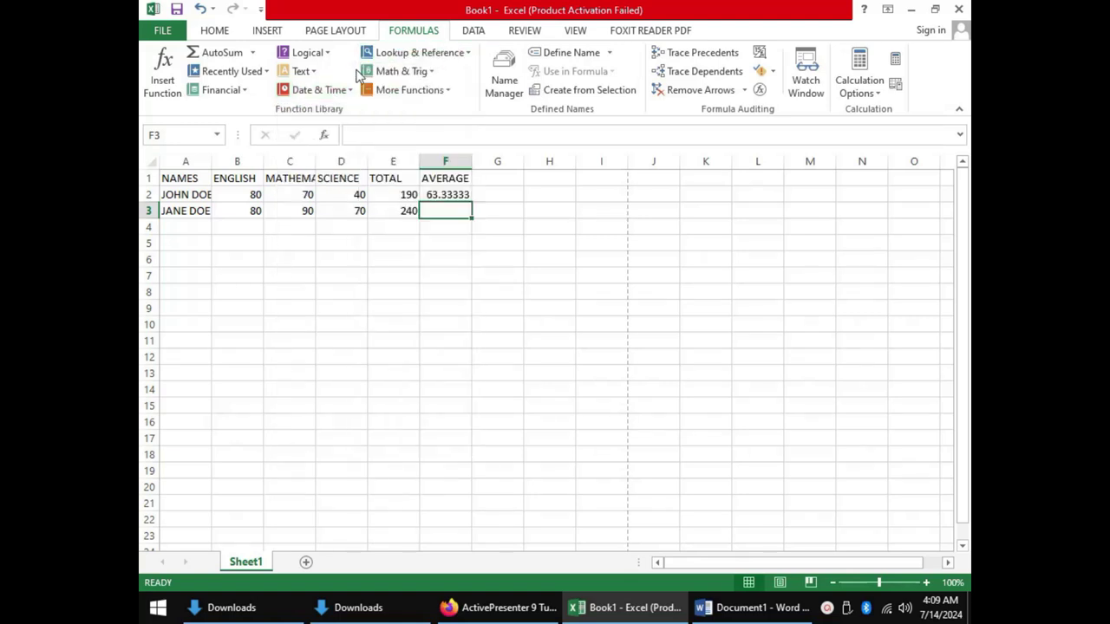
- Browse the function library's Math & Trig and More Functions categories, including the Statistical functions
{"action": "left_click", "coordinate": [399, 75]}
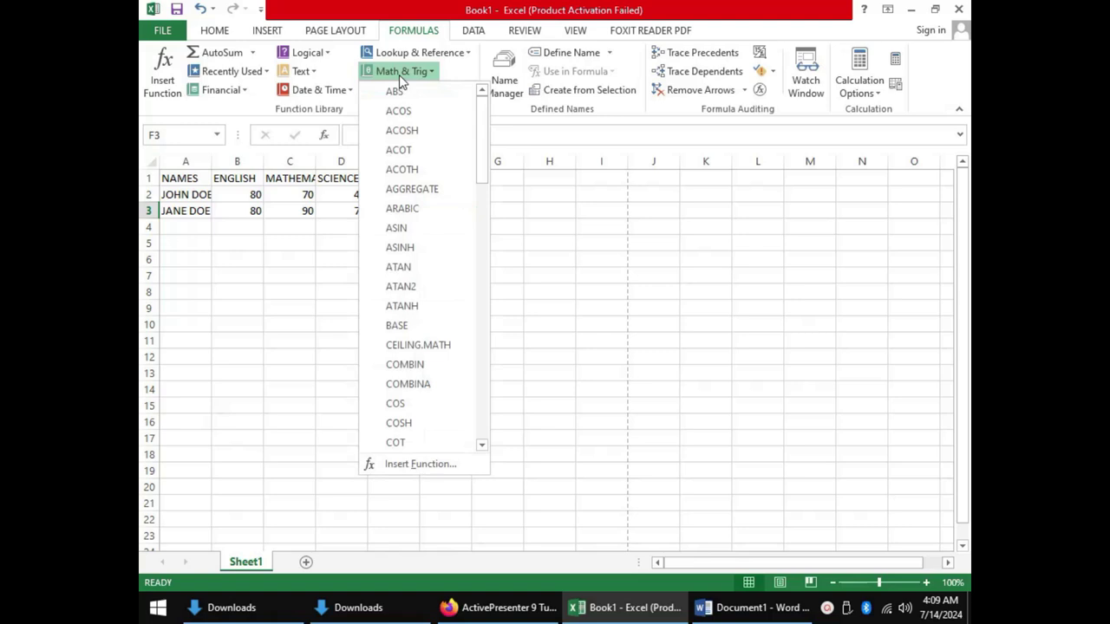
{"action": "left_click", "coordinate": [399, 75]}
{"action": "left_click", "coordinate": [418, 94]}
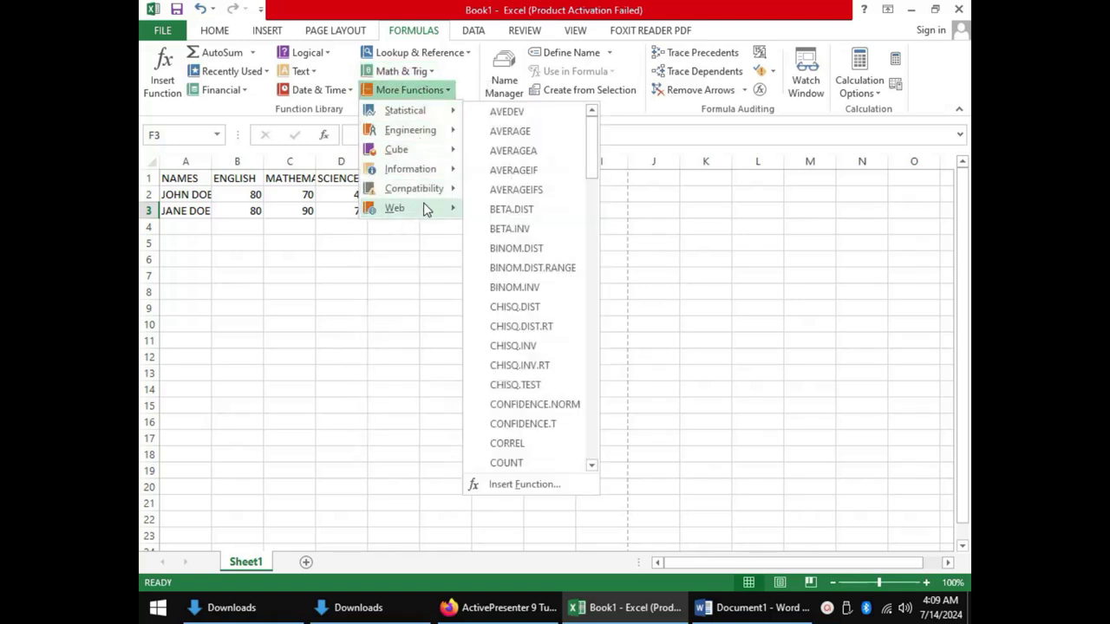
{"action": "left_click", "coordinate": [286, 299]}
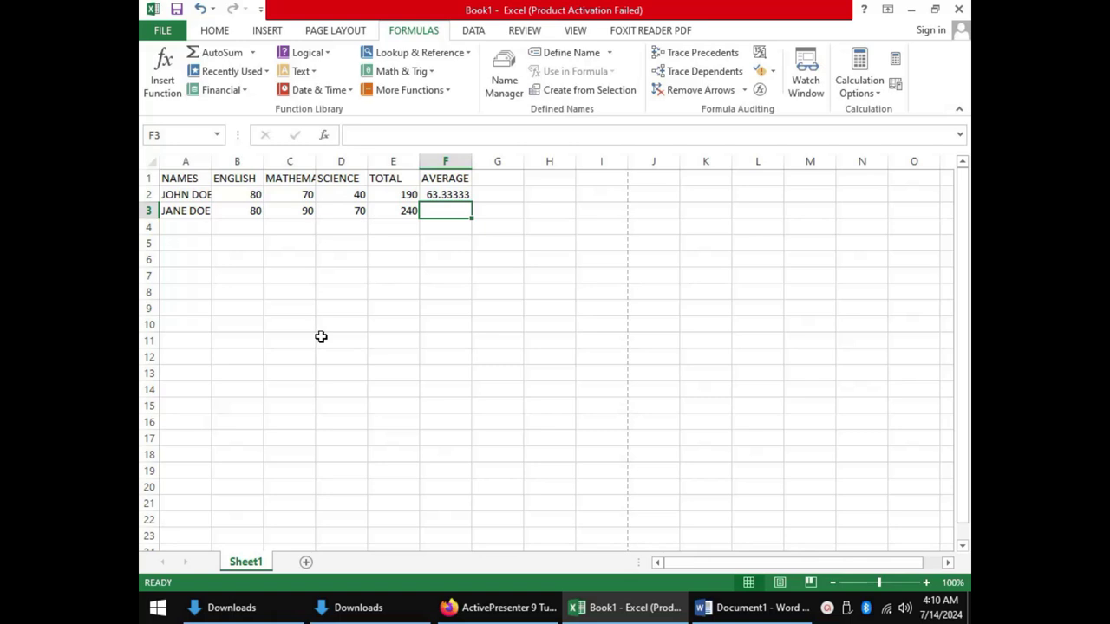
- Add the Form... command from All Commands to the Quick Access Toolbar for all documents and open the data form
{"action": "left_click", "coordinate": [261, 10]}
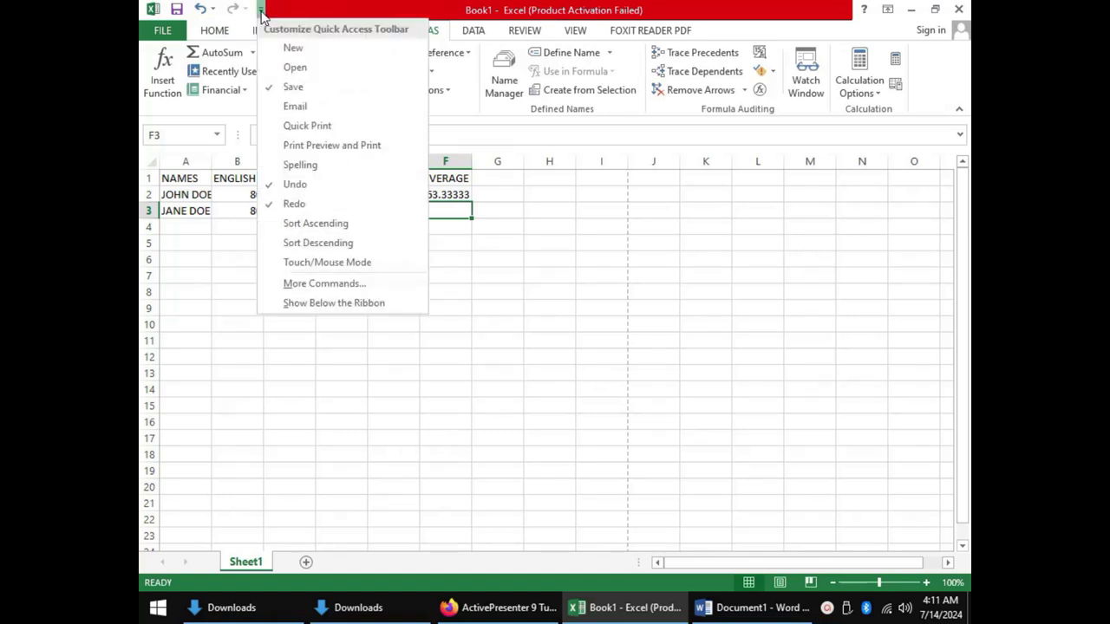
{"action": "left_click", "coordinate": [317, 286]}
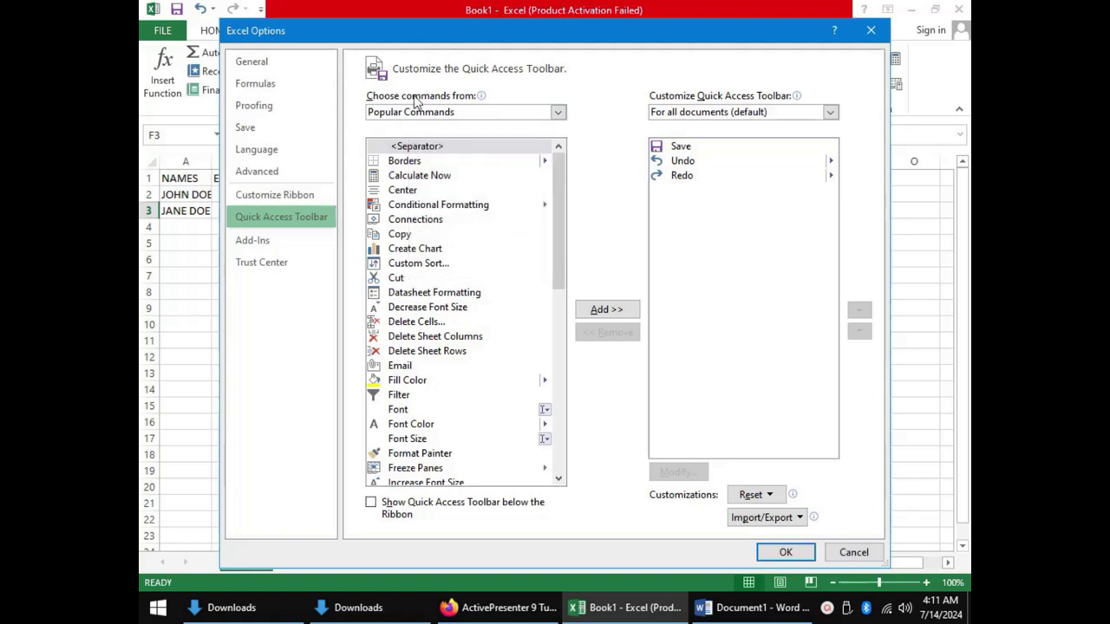
{"action": "left_click", "coordinate": [559, 115]}
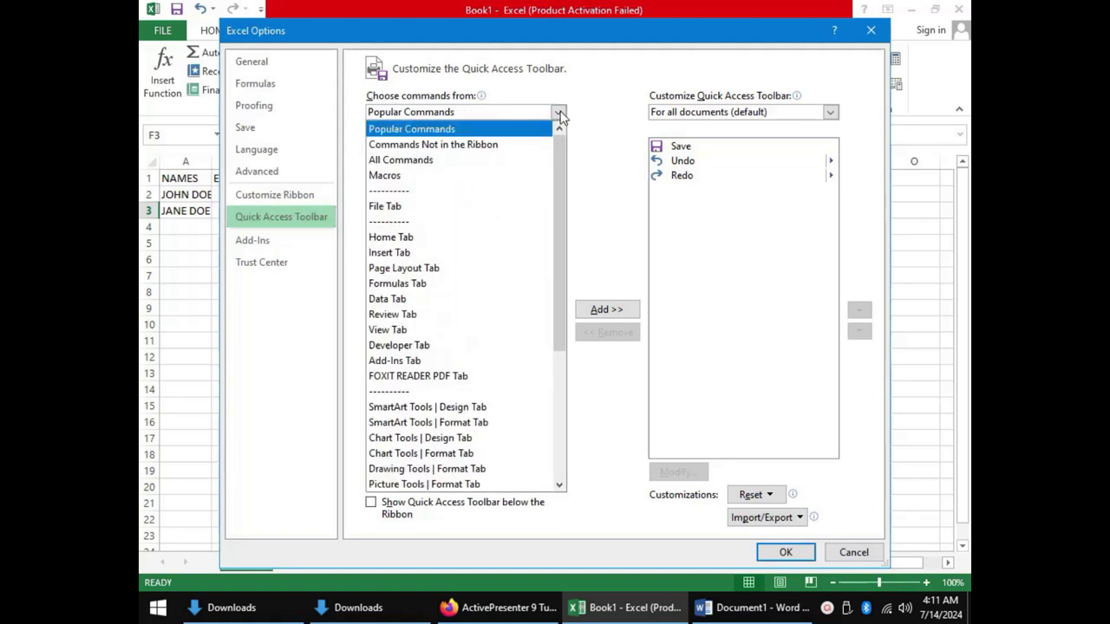
{"action": "left_click", "coordinate": [424, 163]}
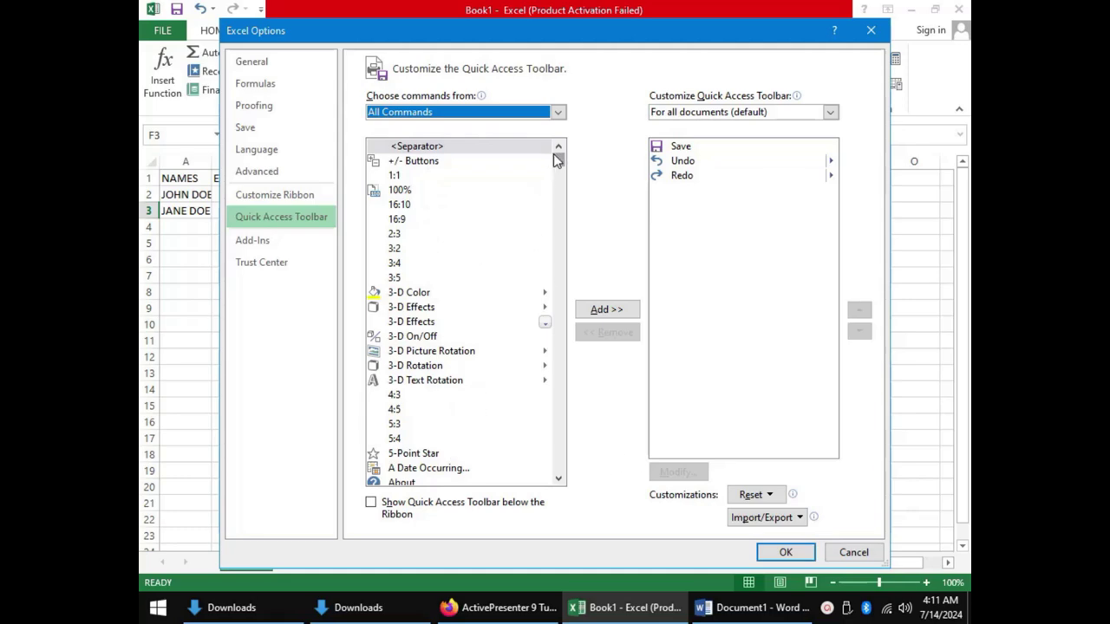
{"action": "left_click_drag", "start_coordinate": [559, 159], "coordinate": [559, 265]}
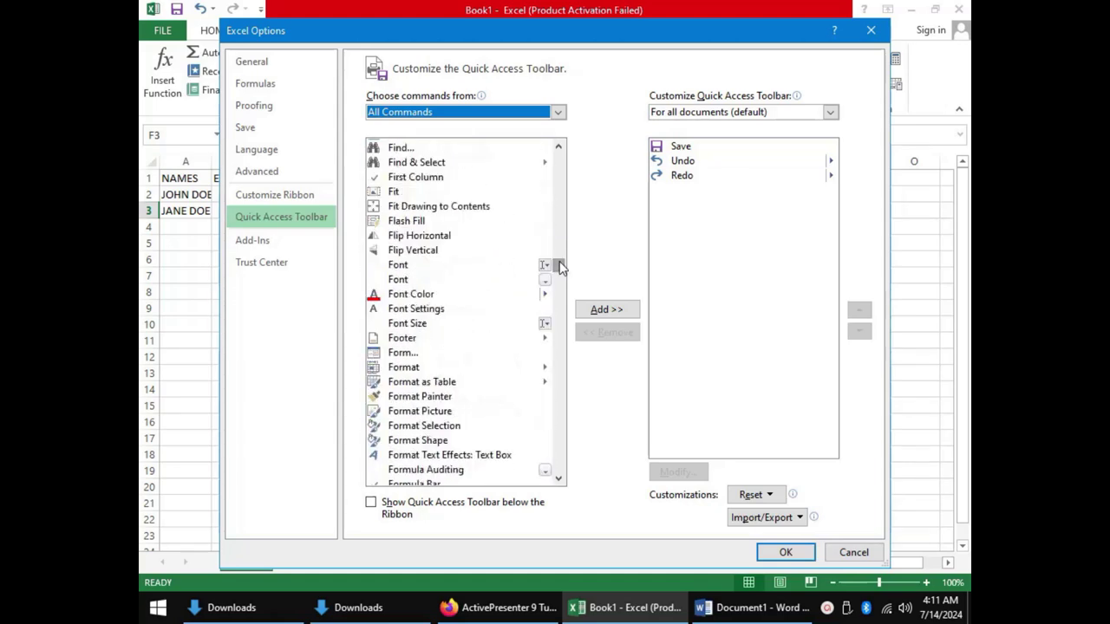
{"action": "left_click", "coordinate": [409, 356]}
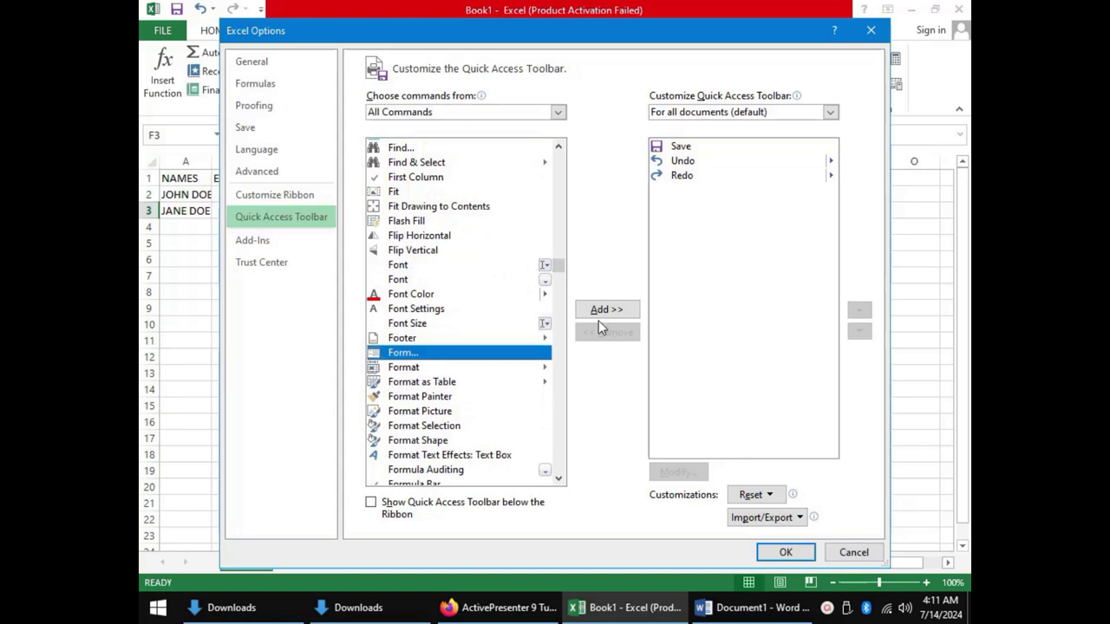
{"action": "left_click", "coordinate": [606, 310]}
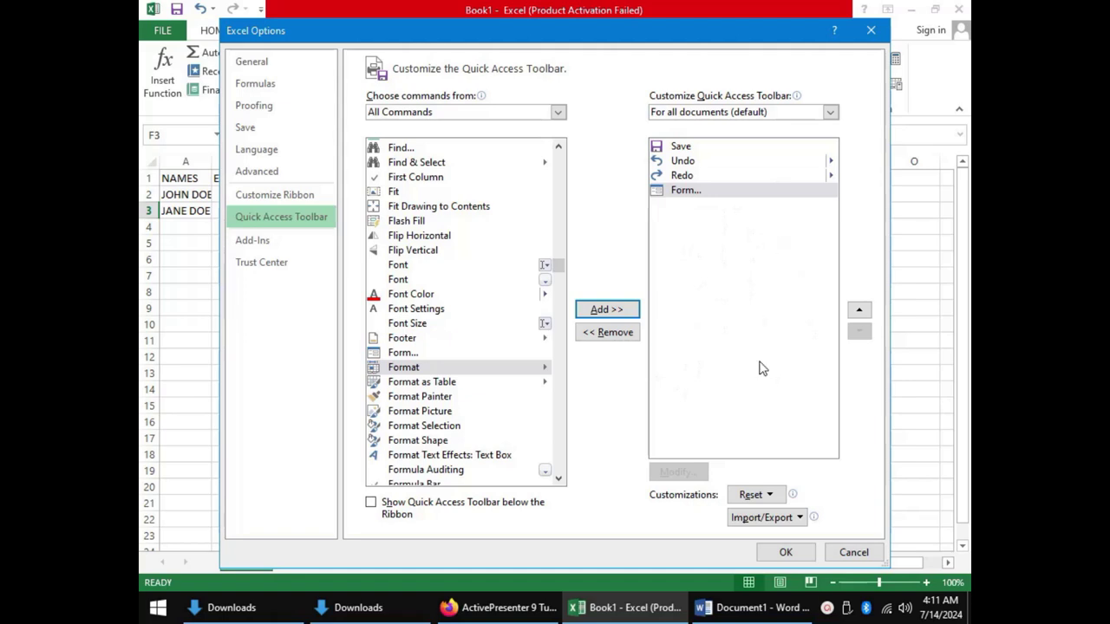
{"action": "left_click", "coordinate": [806, 555]}
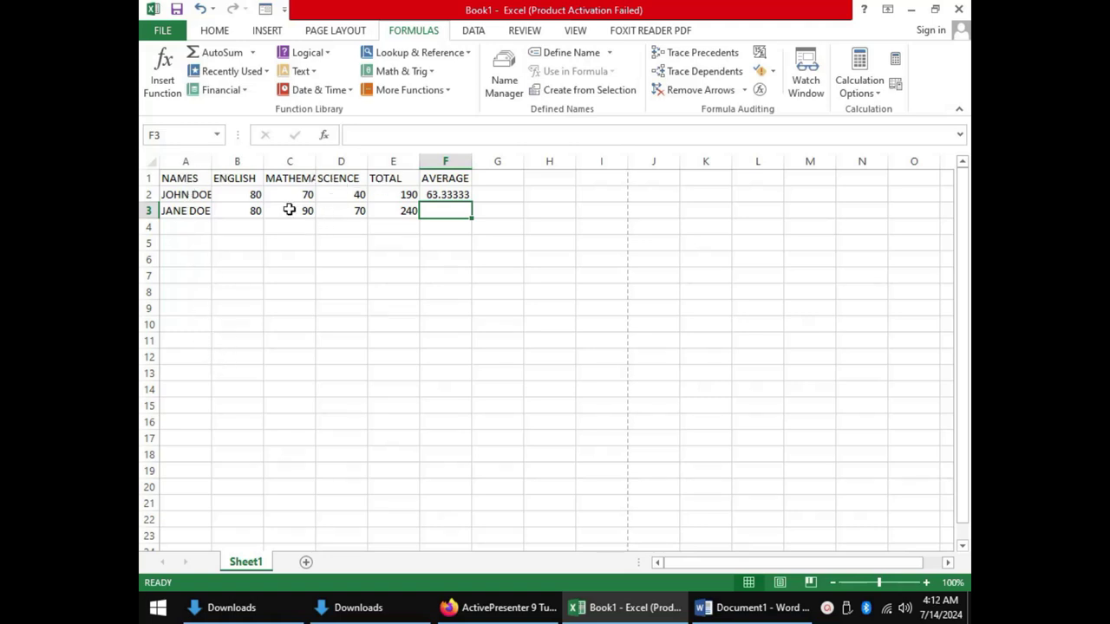
{"action": "left_click", "coordinate": [266, 13]}
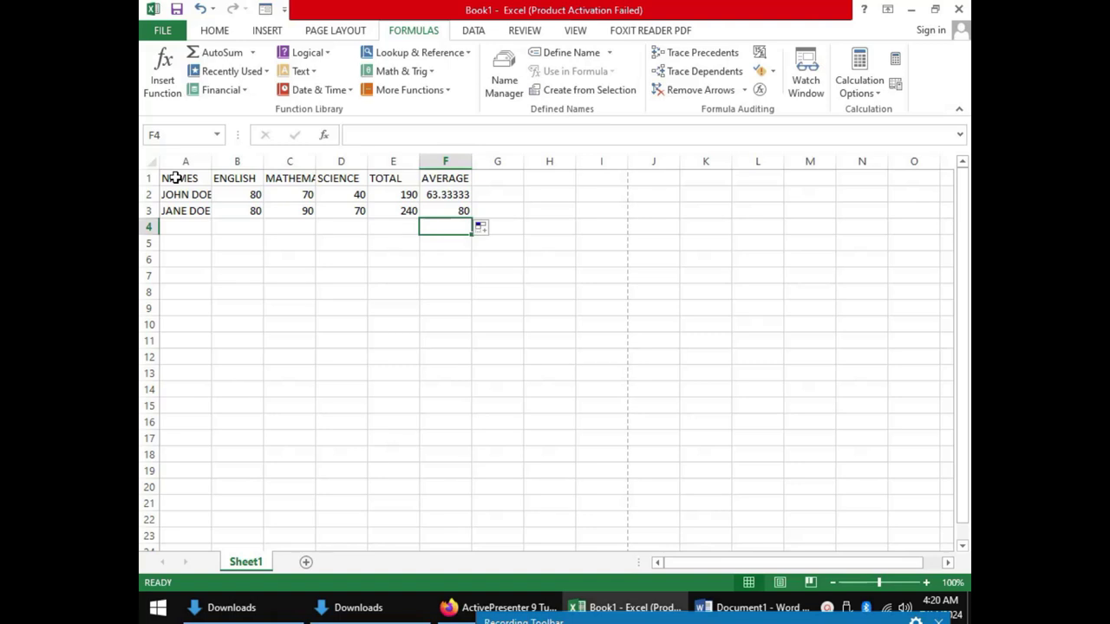
- Start a custom sort on the marks table A1:F3 and choose TOTAL as the column to sort by
{"action": "left_click_drag", "start_coordinate": [176, 178], "coordinate": [452, 208]}
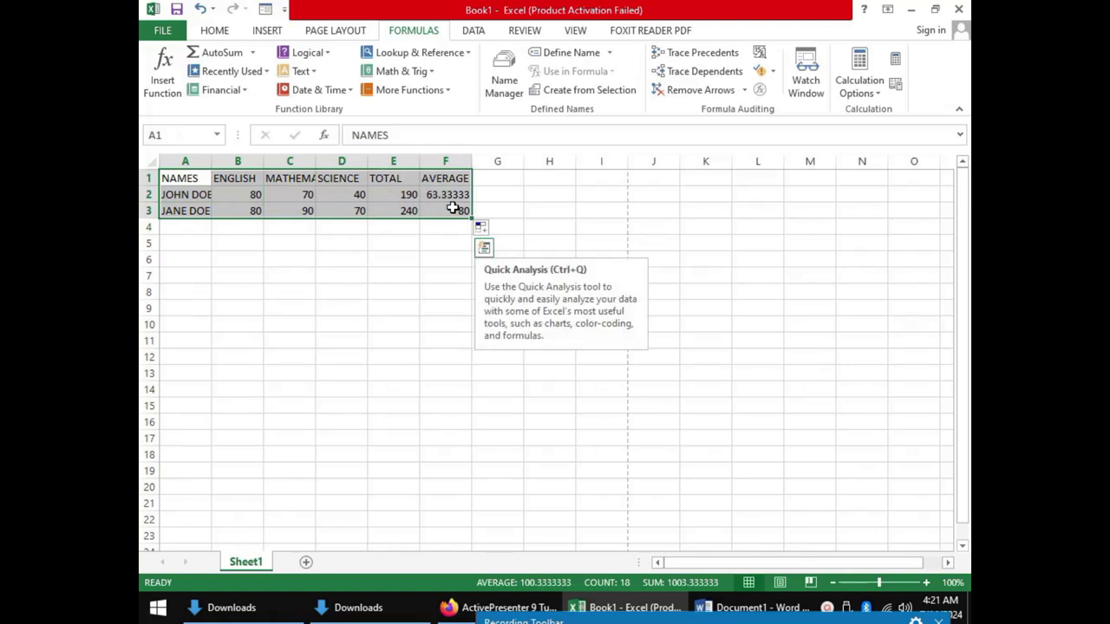
{"action": "left_click", "coordinate": [474, 33]}
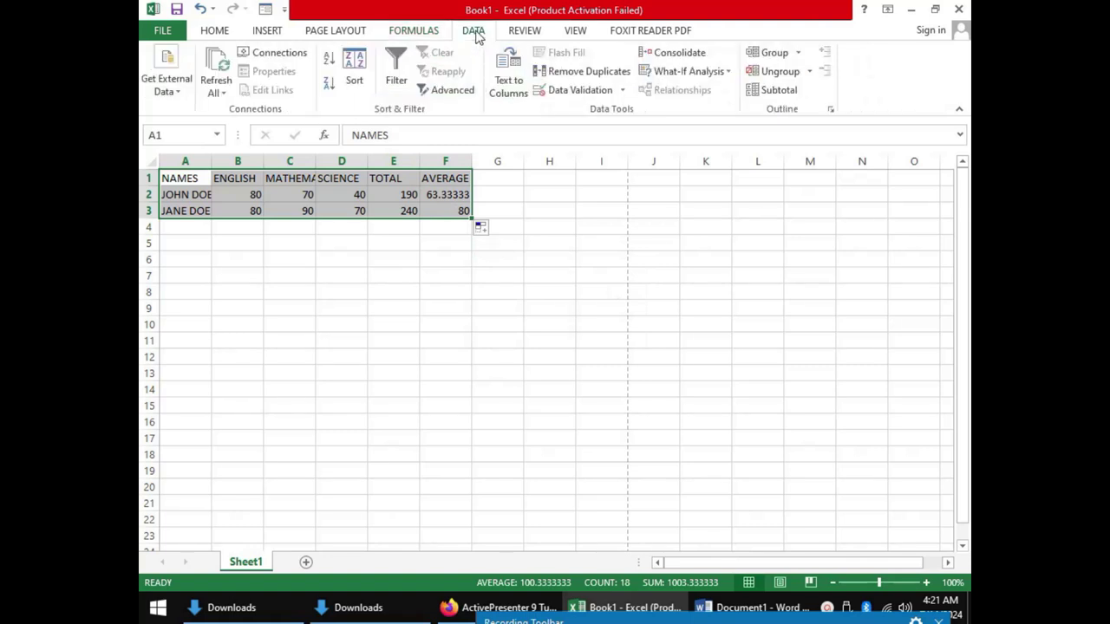
{"action": "left_click", "coordinate": [356, 69]}
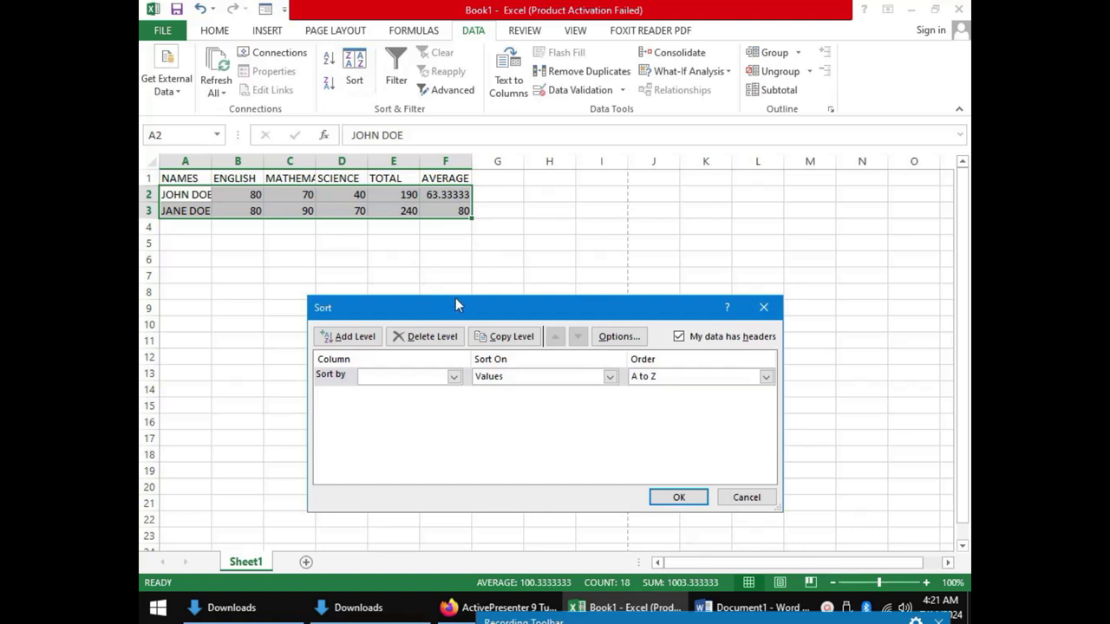
{"action": "left_click_drag", "start_coordinate": [465, 309], "coordinate": [318, 246]}
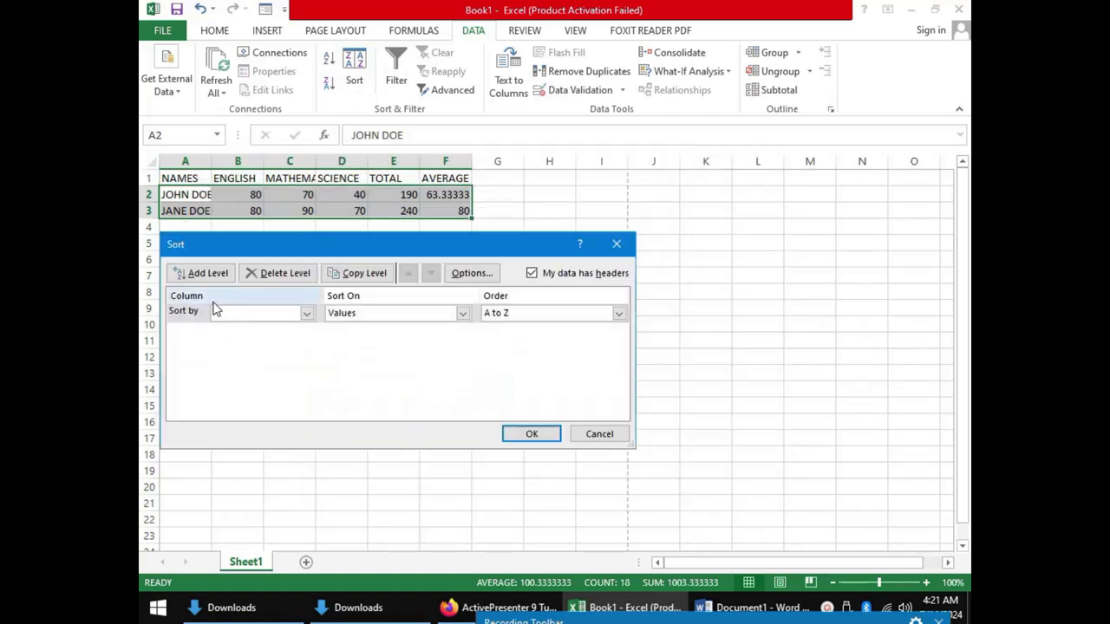
{"action": "left_click", "coordinate": [306, 313]}
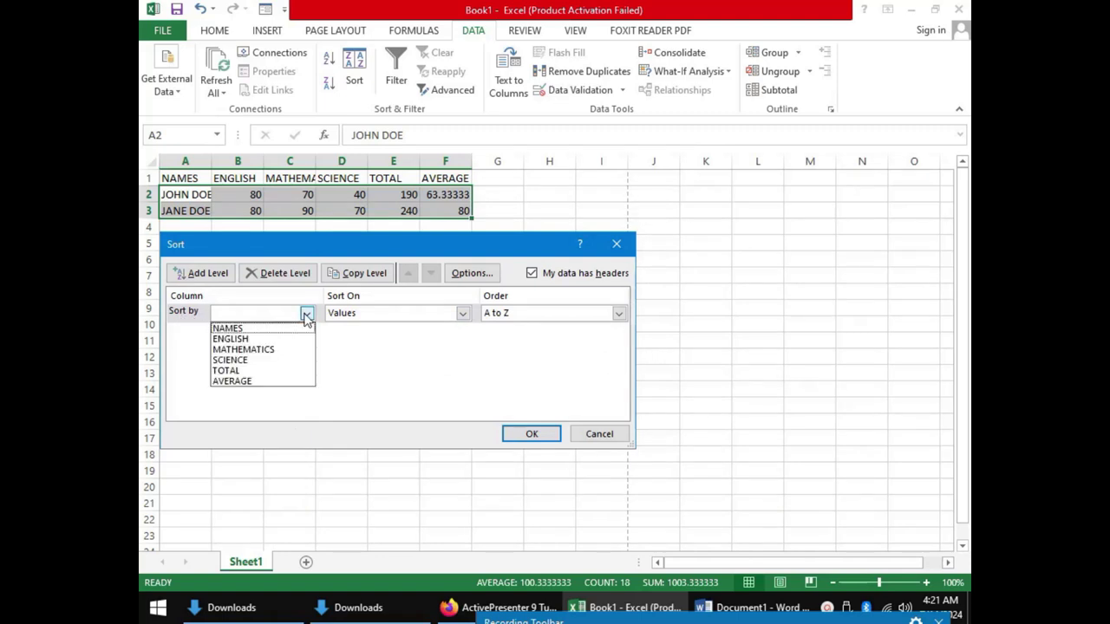
{"action": "left_click", "coordinate": [279, 371]}
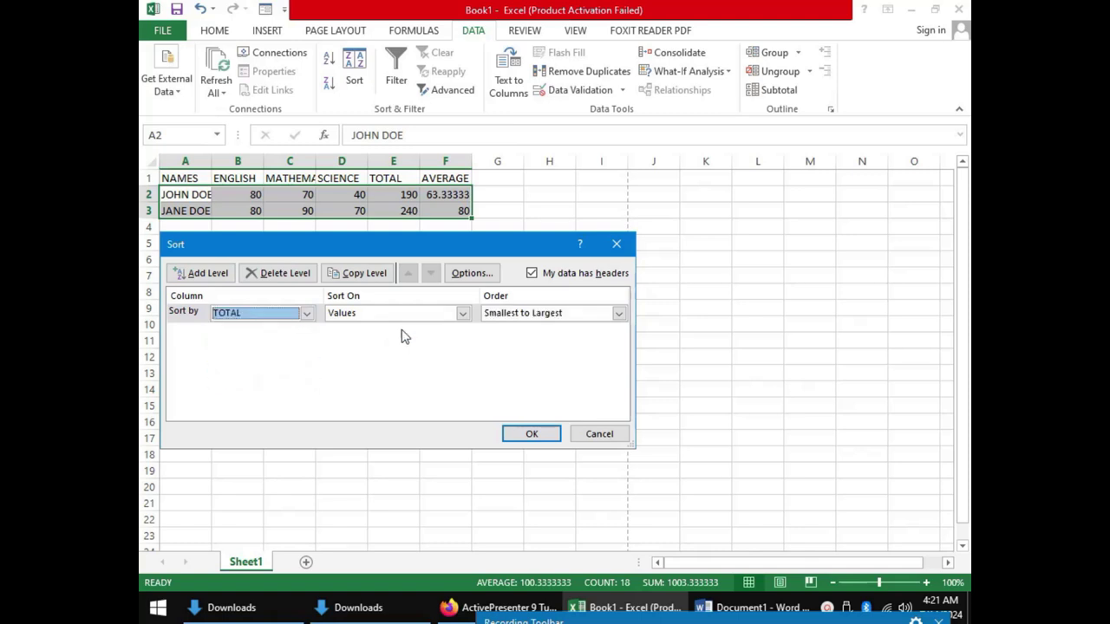
- Sort the students on Values with the order Largest to Smallest and apply the sort
{"action": "left_click", "coordinate": [463, 314]}
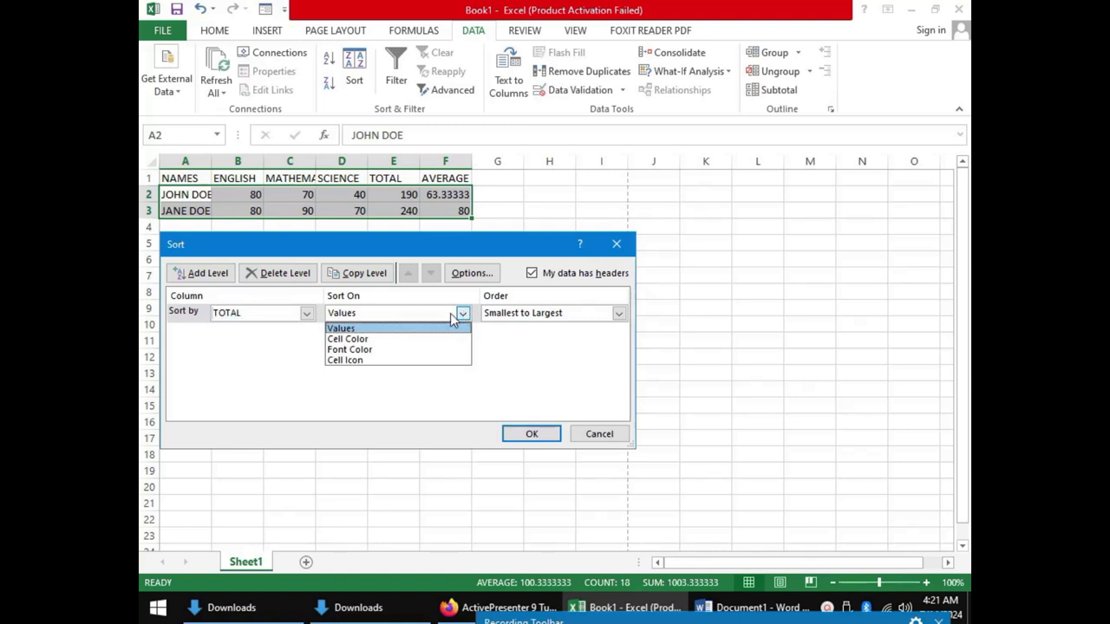
{"action": "left_click", "coordinate": [438, 334]}
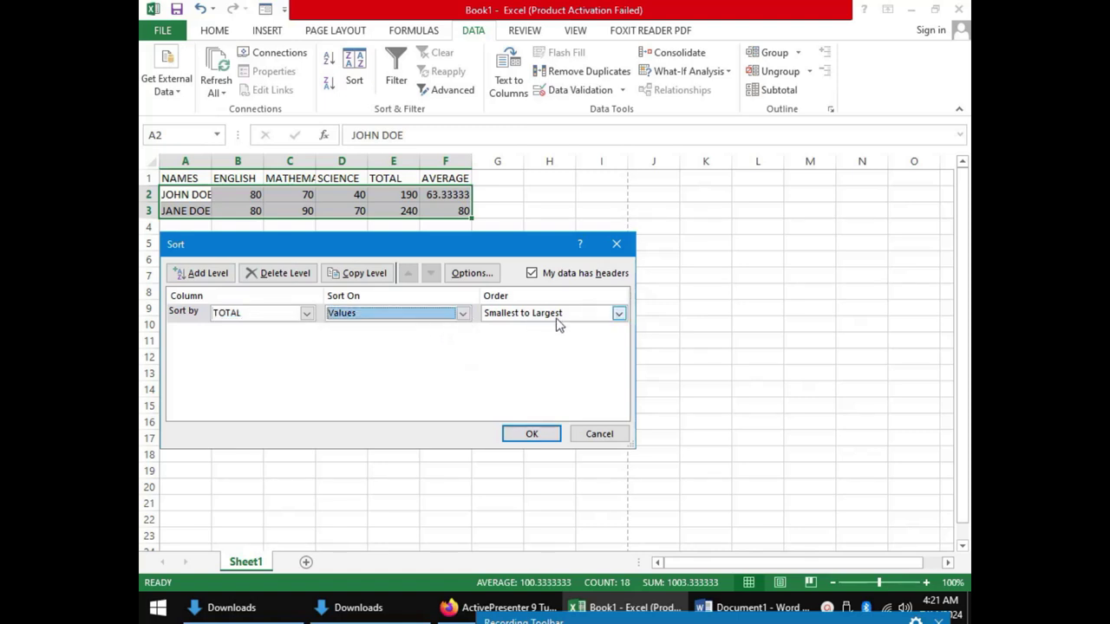
{"action": "left_click", "coordinate": [619, 313]}
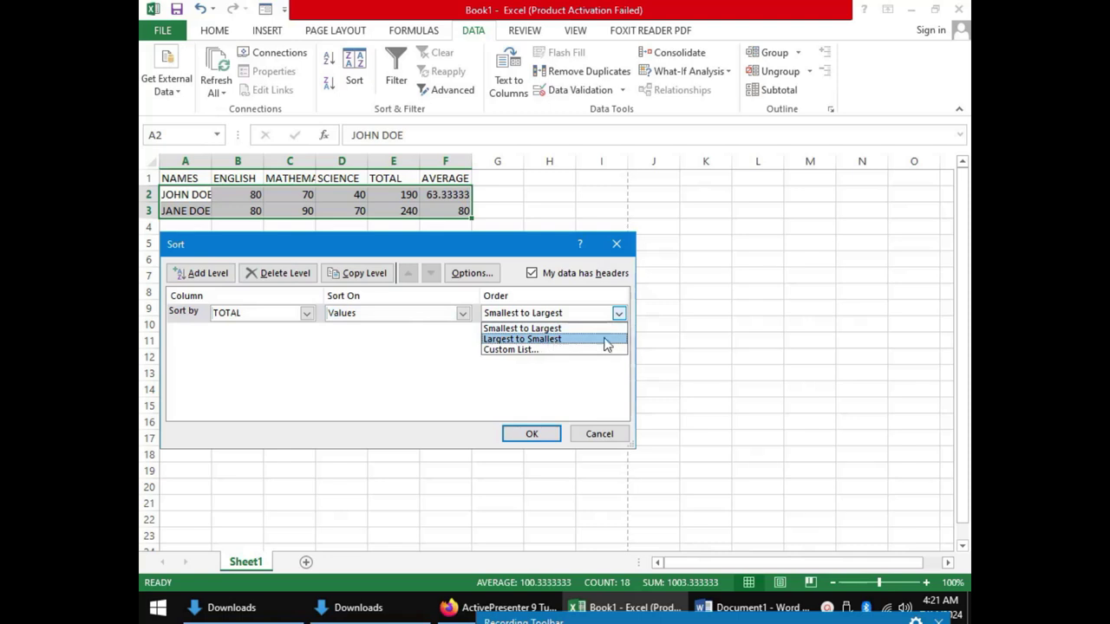
{"action": "left_click", "coordinate": [619, 315]}
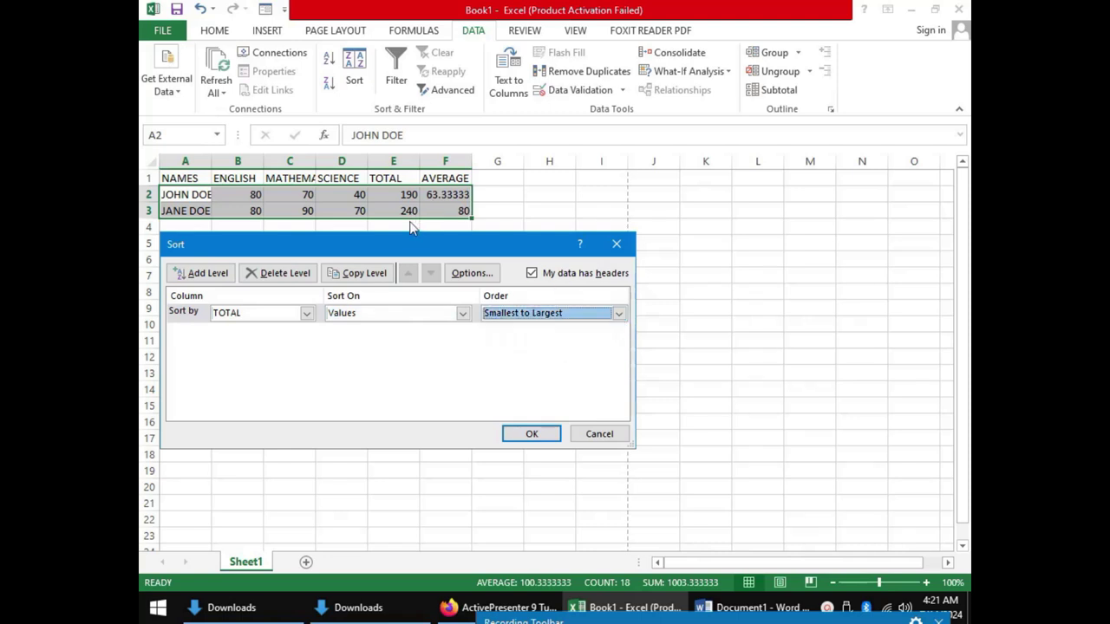
{"action": "left_click", "coordinate": [619, 314]}
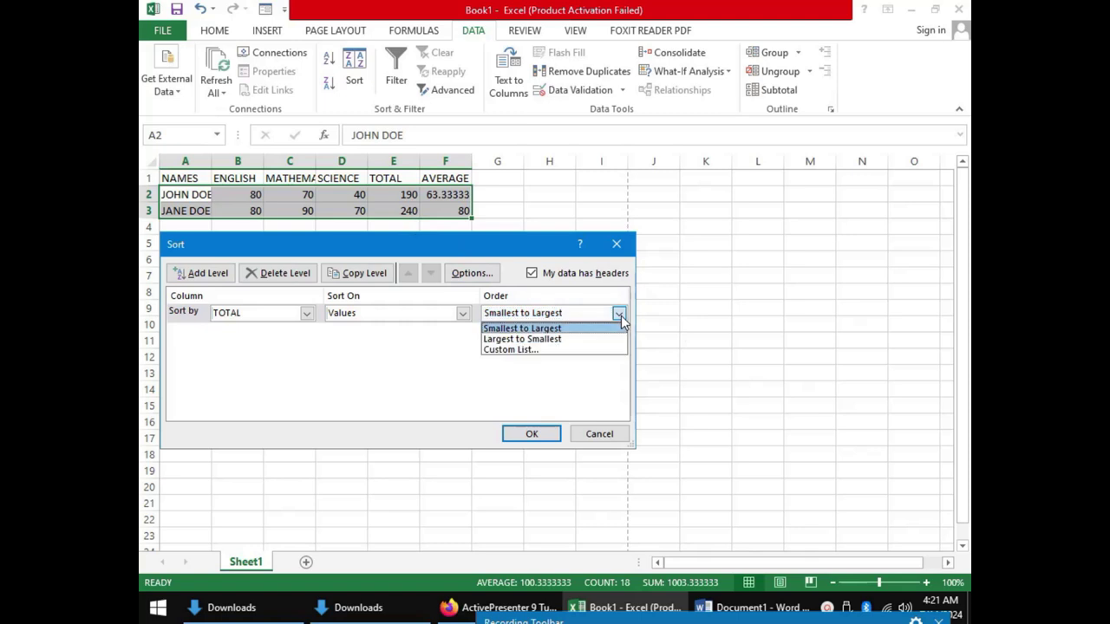
{"action": "left_click", "coordinate": [552, 339]}
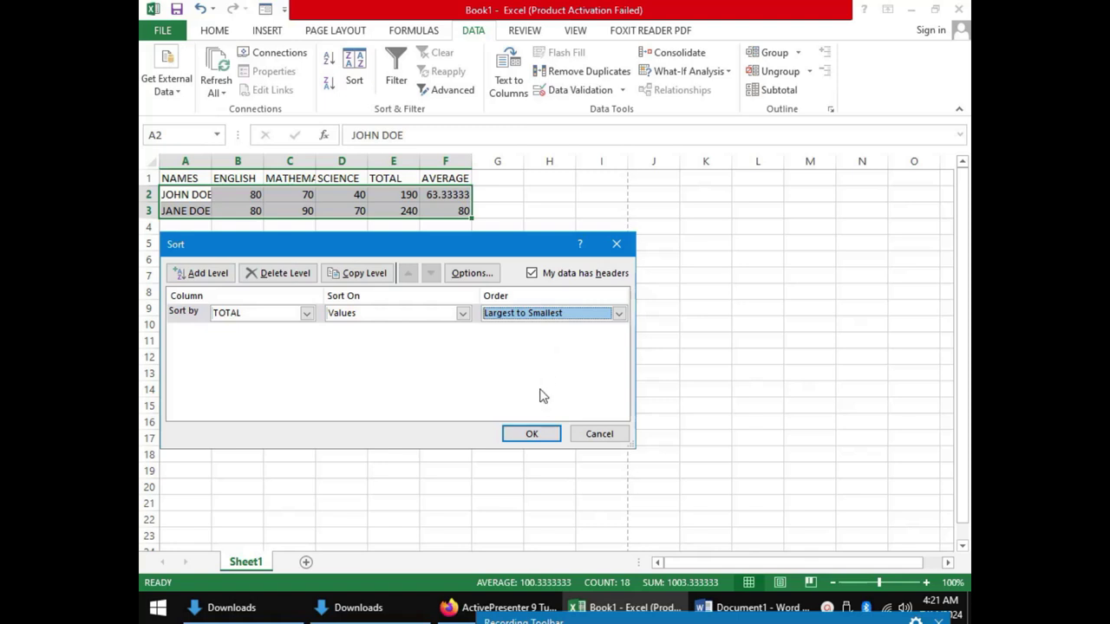
{"action": "left_click", "coordinate": [532, 433]}
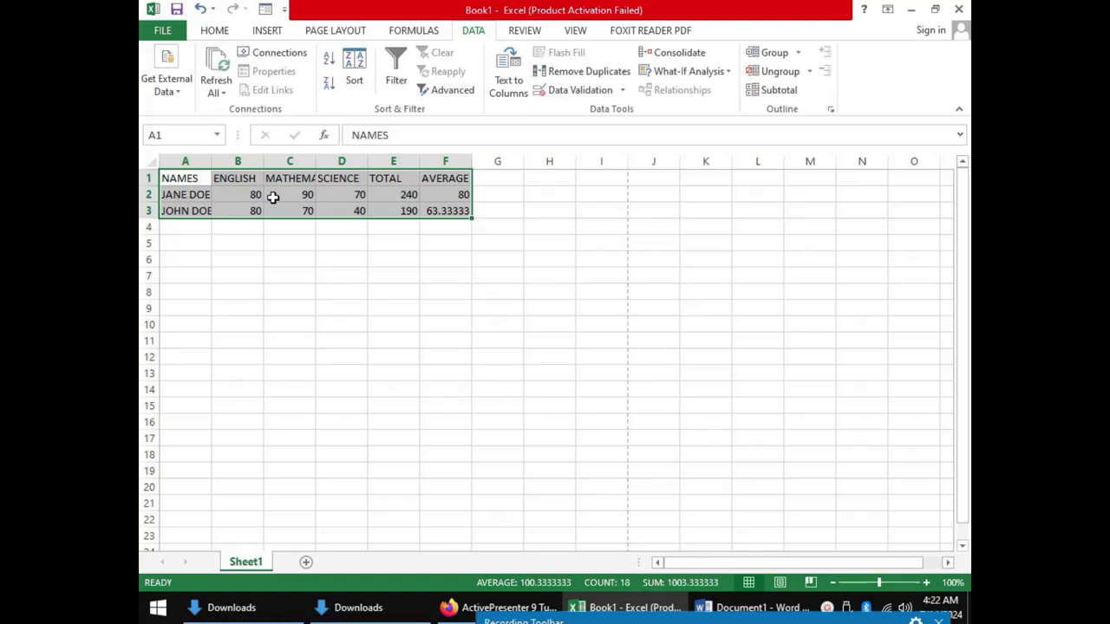
- Turn on filtering for the marks table and filter SCIENCE to marks greater than or equal to 50
{"action": "left_click", "coordinate": [403, 195]}
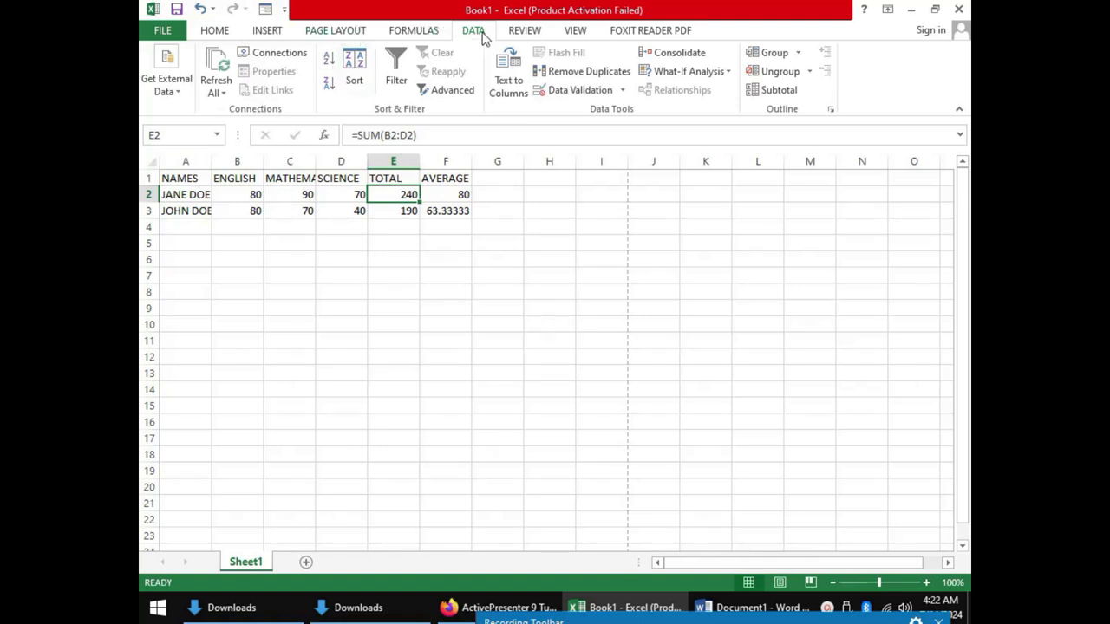
{"action": "left_click", "coordinate": [397, 70]}
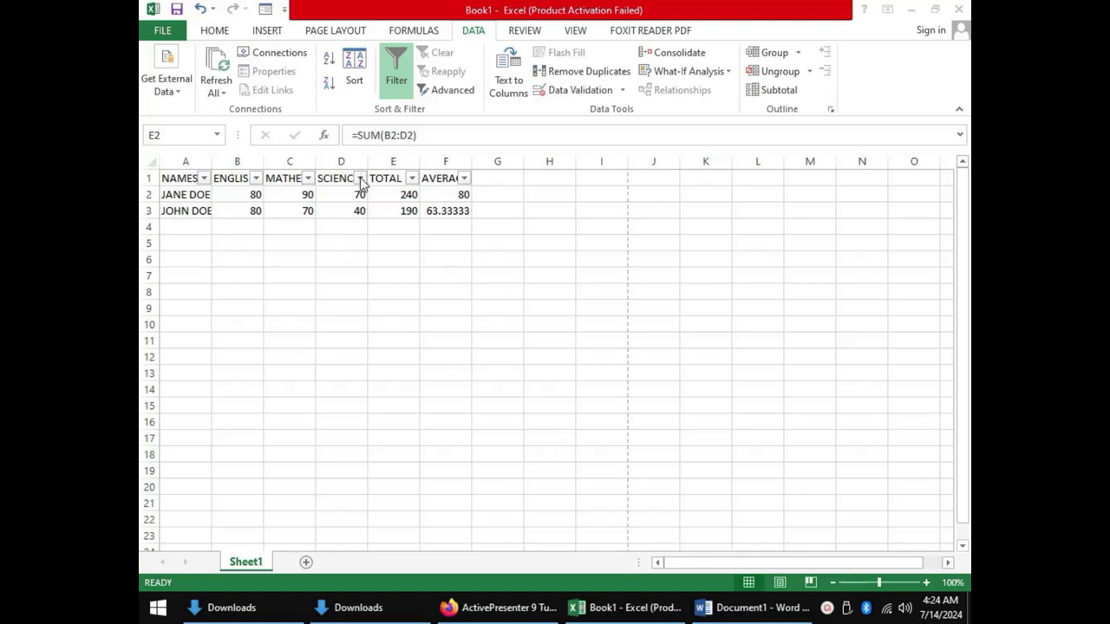
{"action": "key", "text": "alt+Tab"}
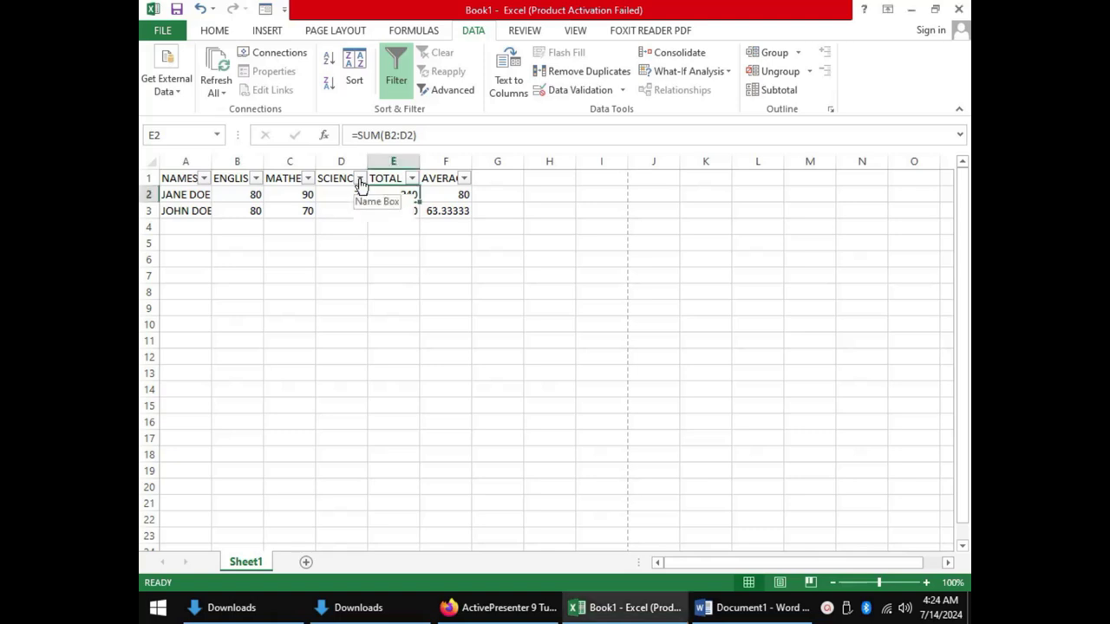
{"action": "left_click", "coordinate": [358, 178]}
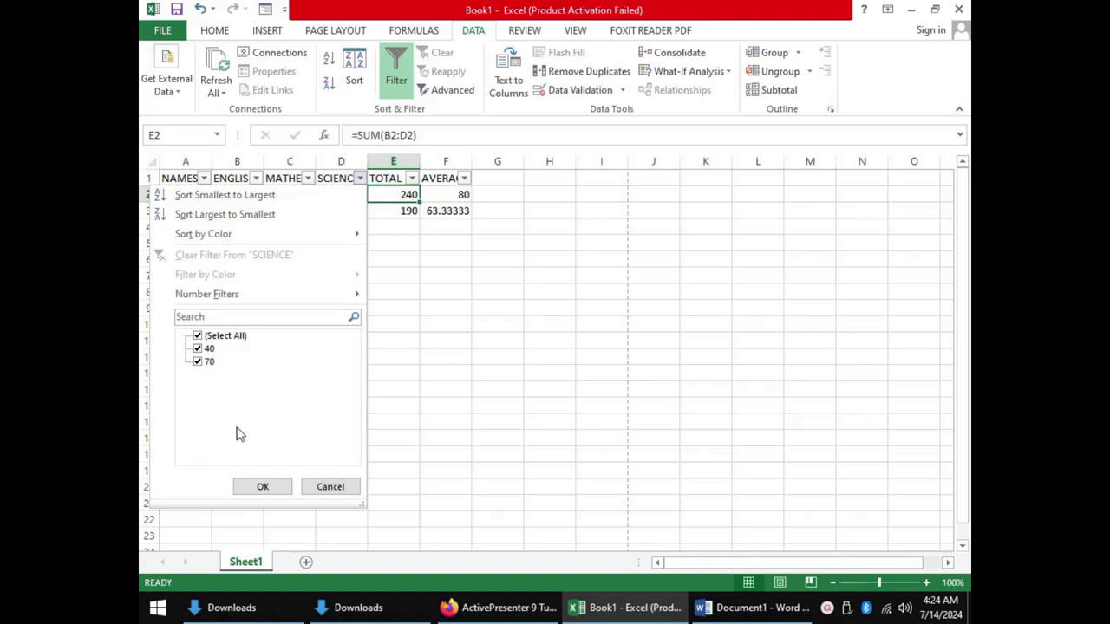
{"action": "mouse_move", "coordinate": [251, 297]}
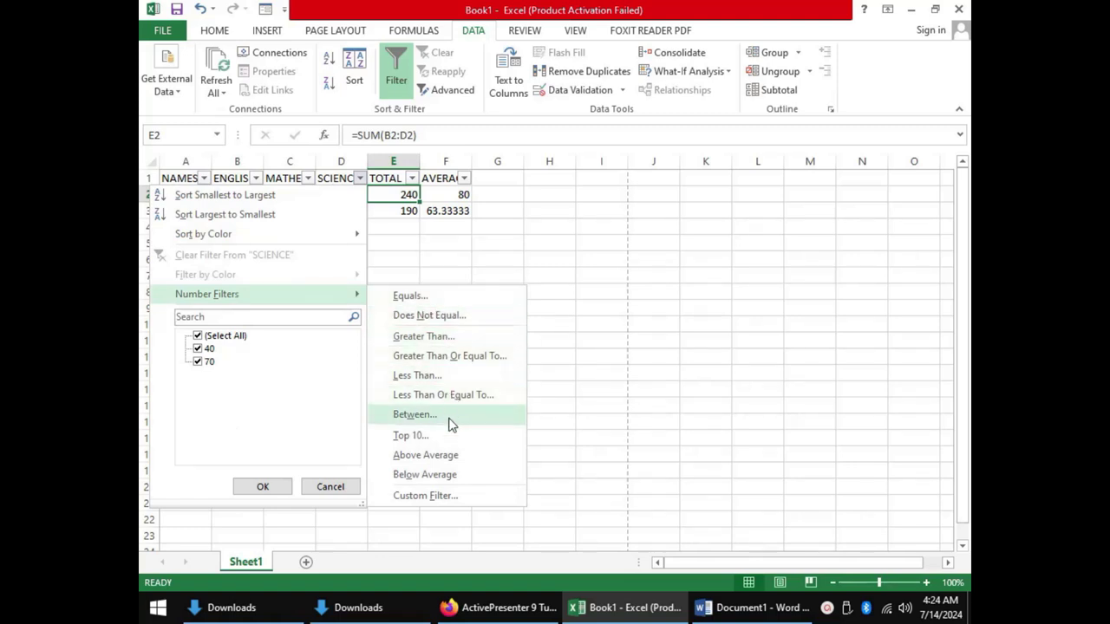
{"action": "left_click", "coordinate": [449, 356]}
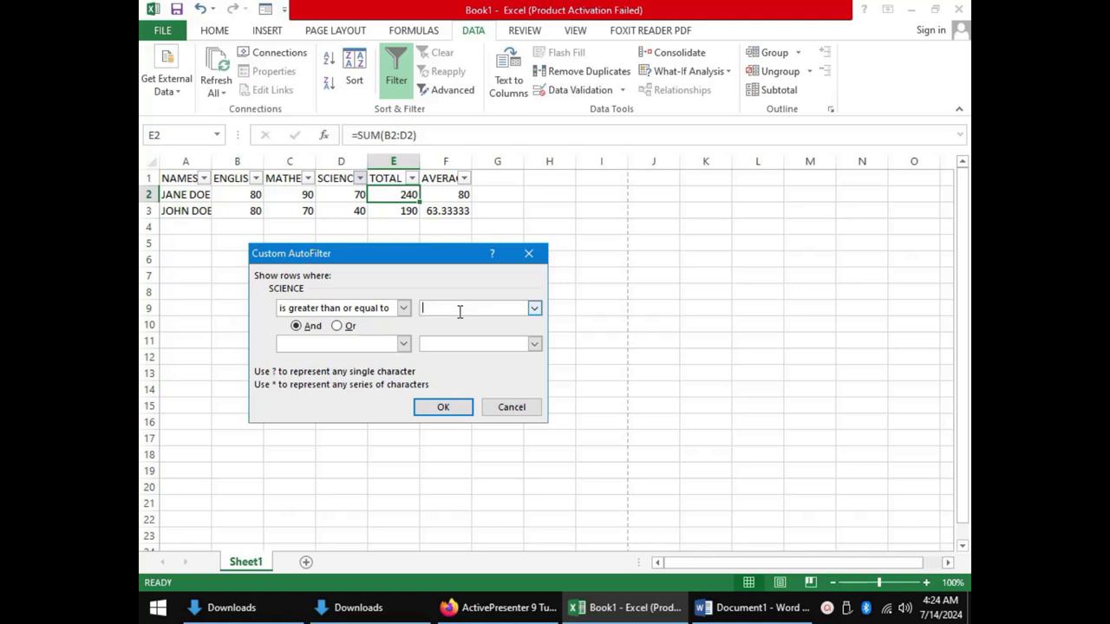
{"action": "type", "text": "50"}
{"action": "left_click", "coordinate": [451, 410]}
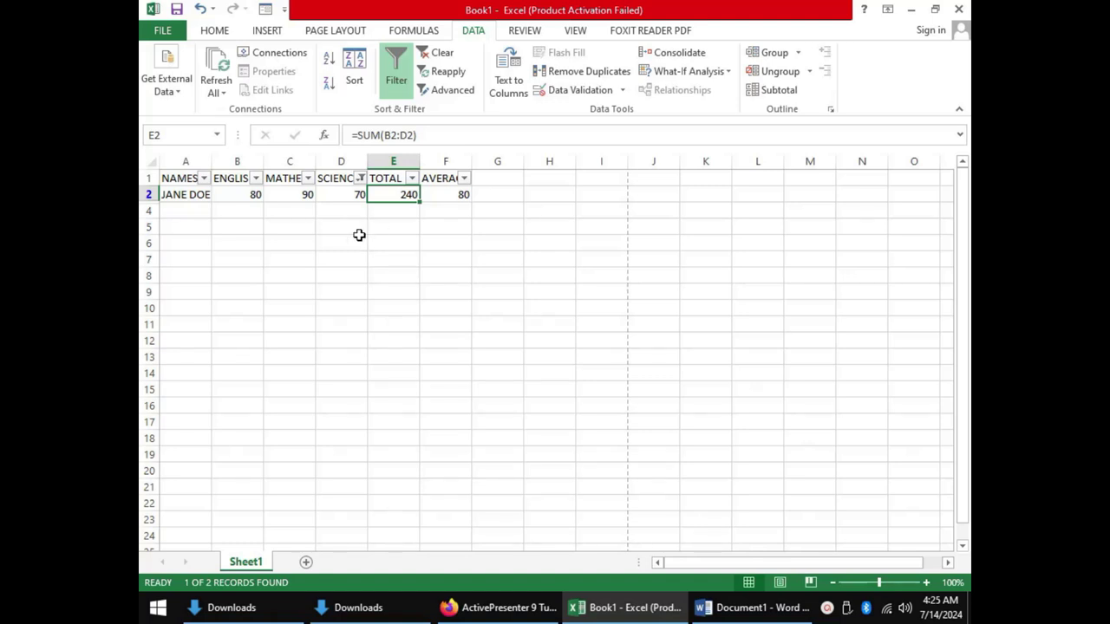
- Undo the SCIENCE filter and the filtering of the marks table
{"action": "left_click", "coordinate": [214, 31]}
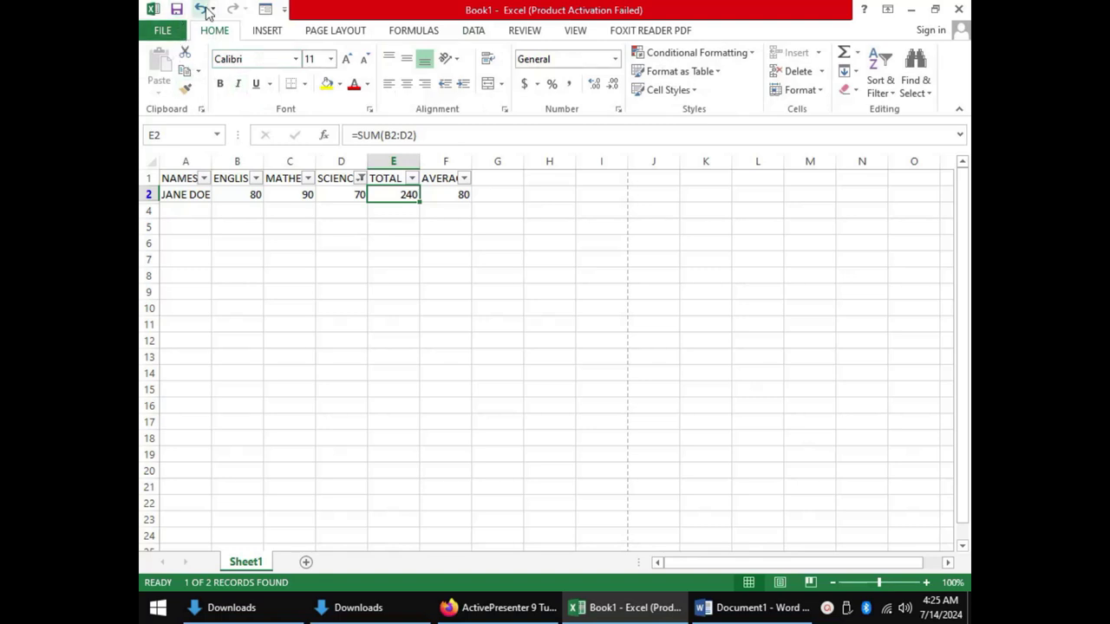
{"action": "left_click", "coordinate": [201, 8]}
{"action": "left_click", "coordinate": [203, 8]}
{"action": "left_click", "coordinate": [202, 8]}
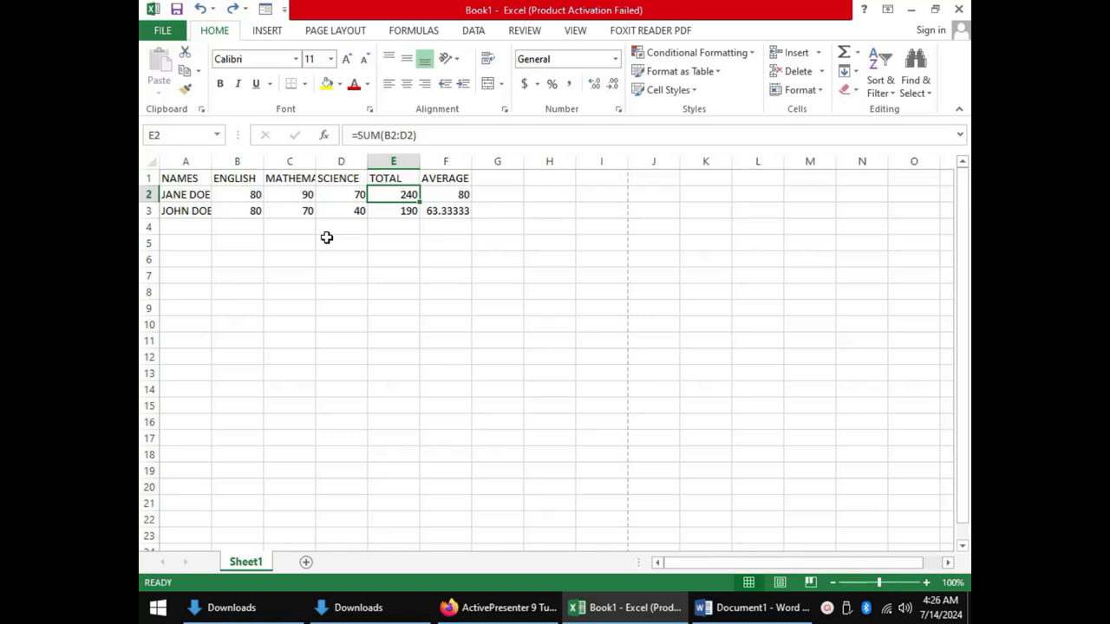
- Open data validation for the marks in B2:D3 and review its input message and error alert options
{"action": "left_click", "coordinate": [241, 200]}
{"action": "left_click_drag", "start_coordinate": [241, 201], "coordinate": [355, 211]}
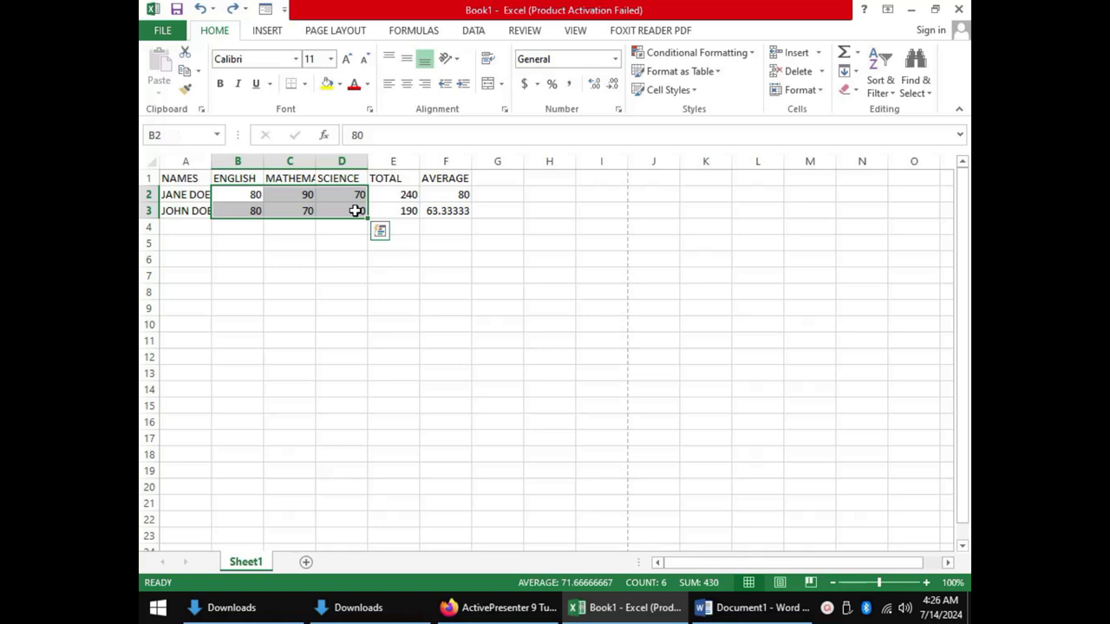
{"action": "left_click", "coordinate": [473, 32]}
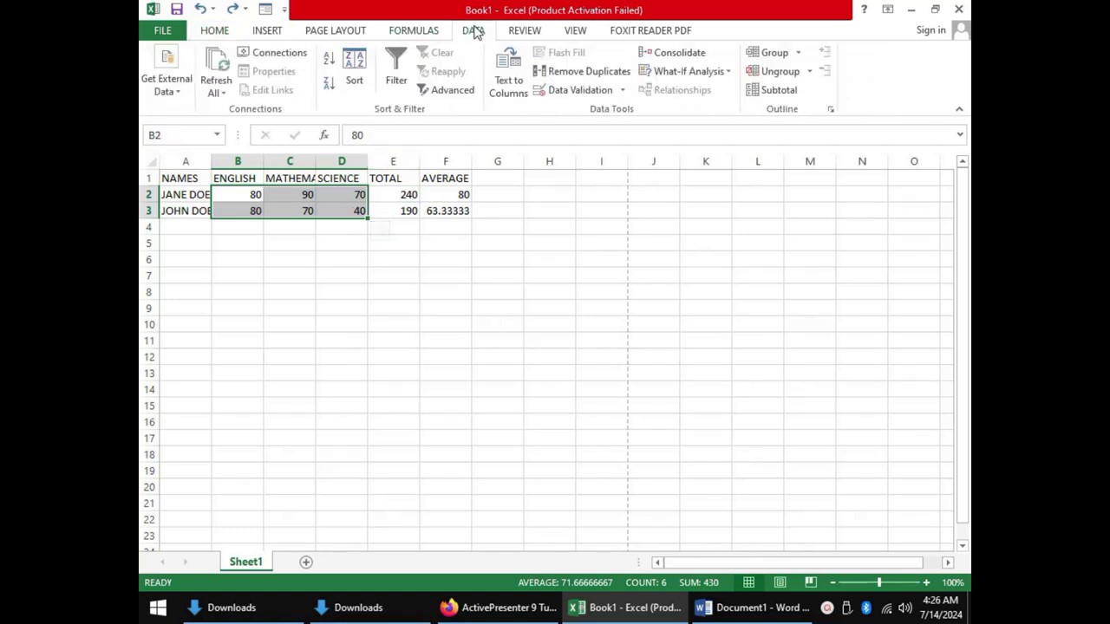
{"action": "left_click", "coordinate": [612, 94]}
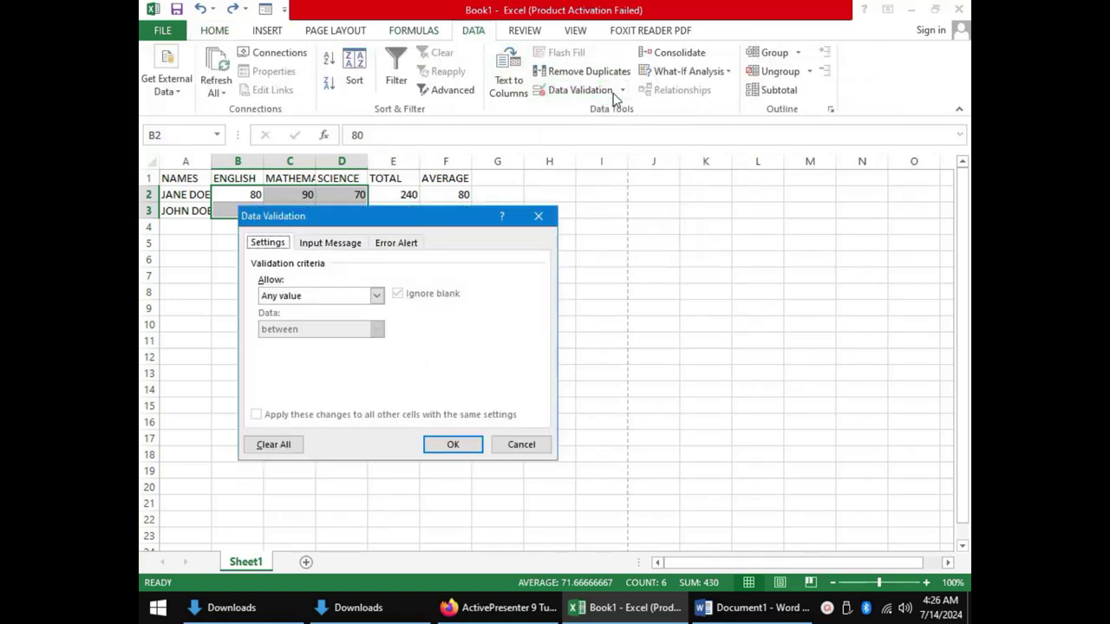
{"action": "left_click_drag", "start_coordinate": [428, 222], "coordinate": [389, 159]}
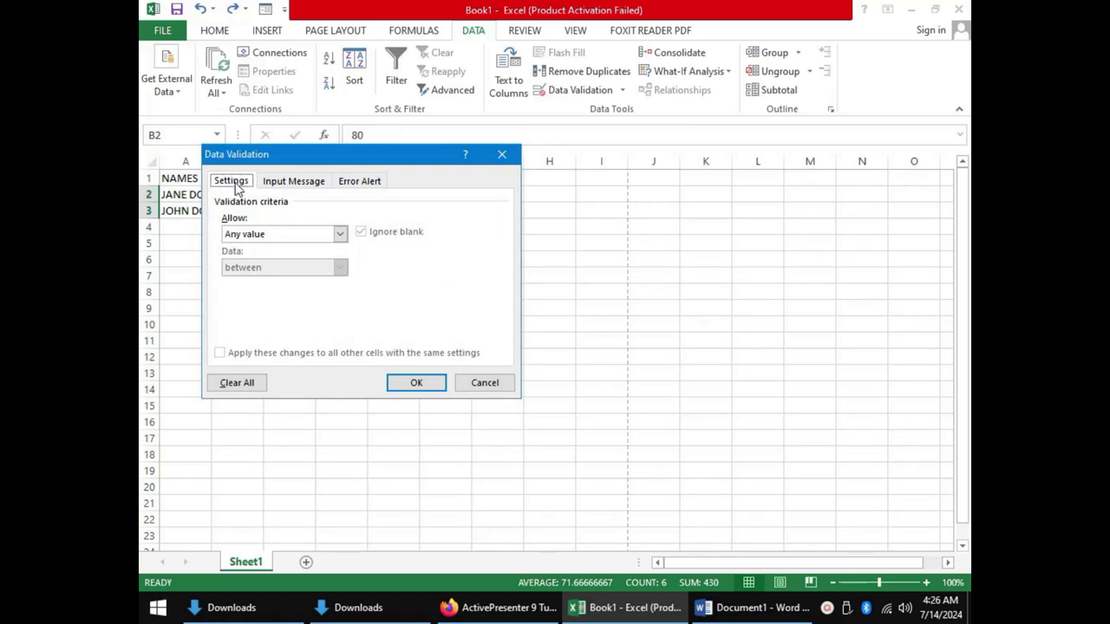
{"action": "left_click", "coordinate": [286, 189]}
{"action": "left_click", "coordinate": [358, 185]}
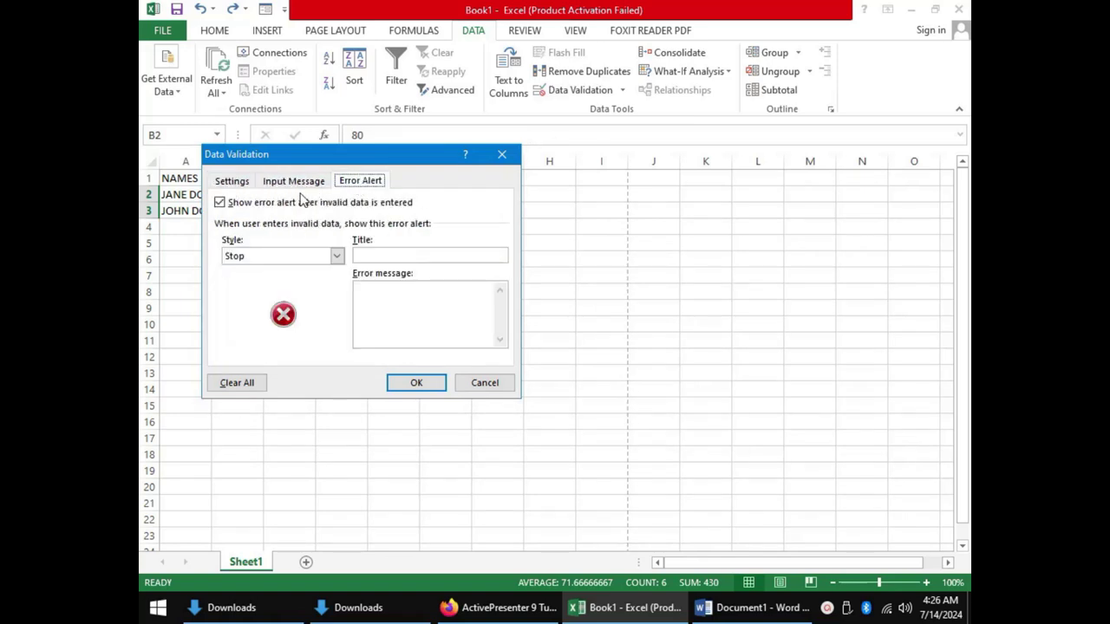
{"action": "left_click", "coordinate": [235, 185]}
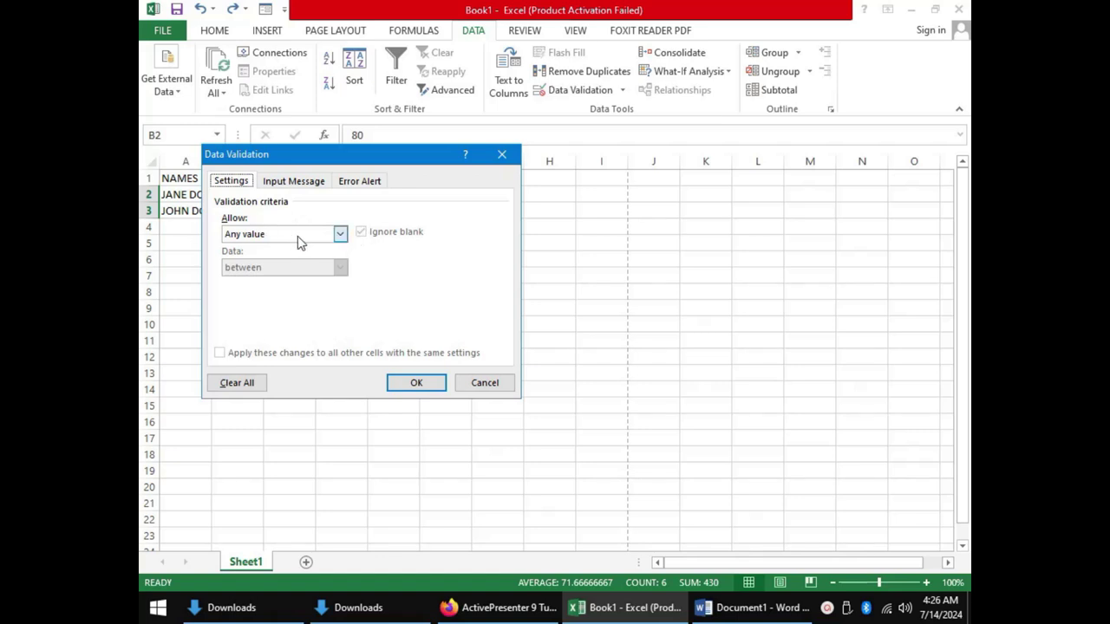
{"action": "left_click_drag", "start_coordinate": [358, 160], "coordinate": [386, 255]}
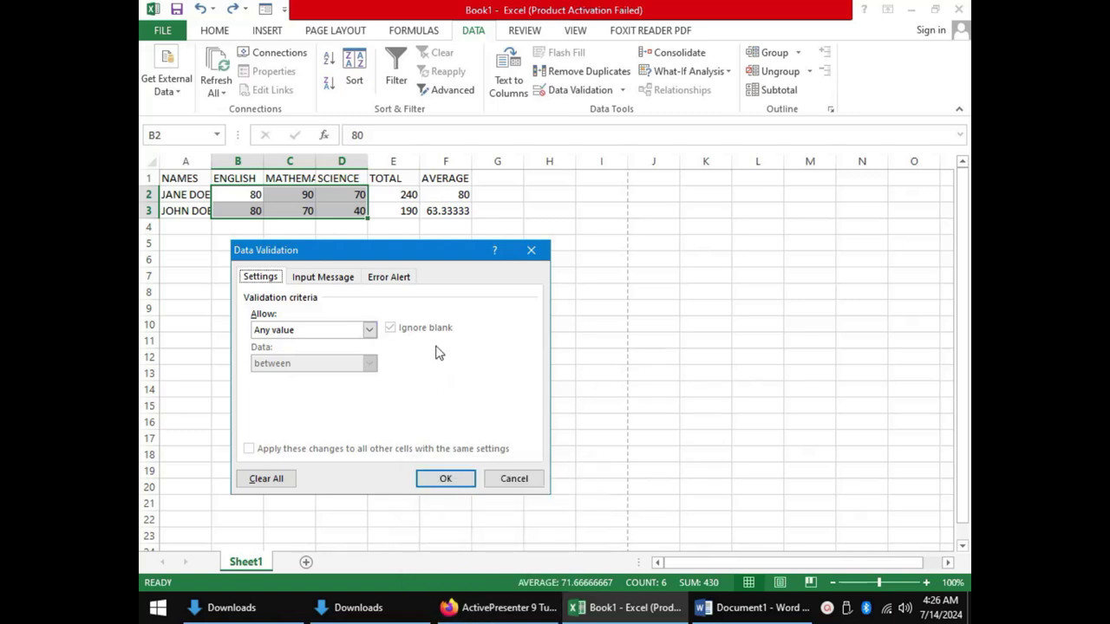
- Set the validation criteria to allow whole numbers between a minimum of 0 and a maximum of 100
{"action": "left_click", "coordinate": [369, 330]}
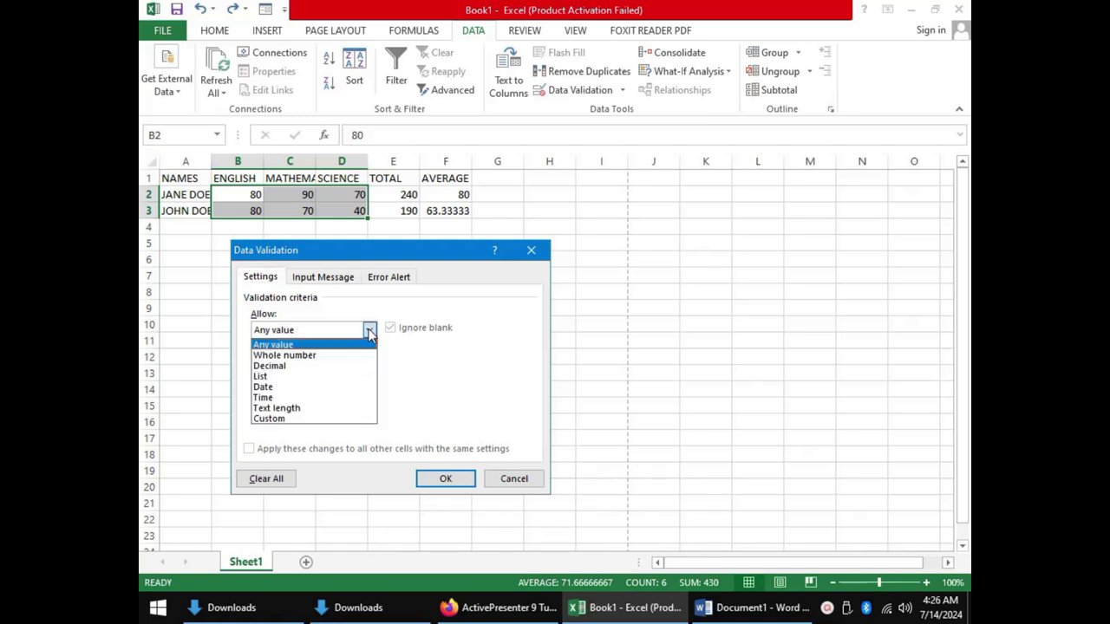
{"action": "left_click", "coordinate": [310, 355]}
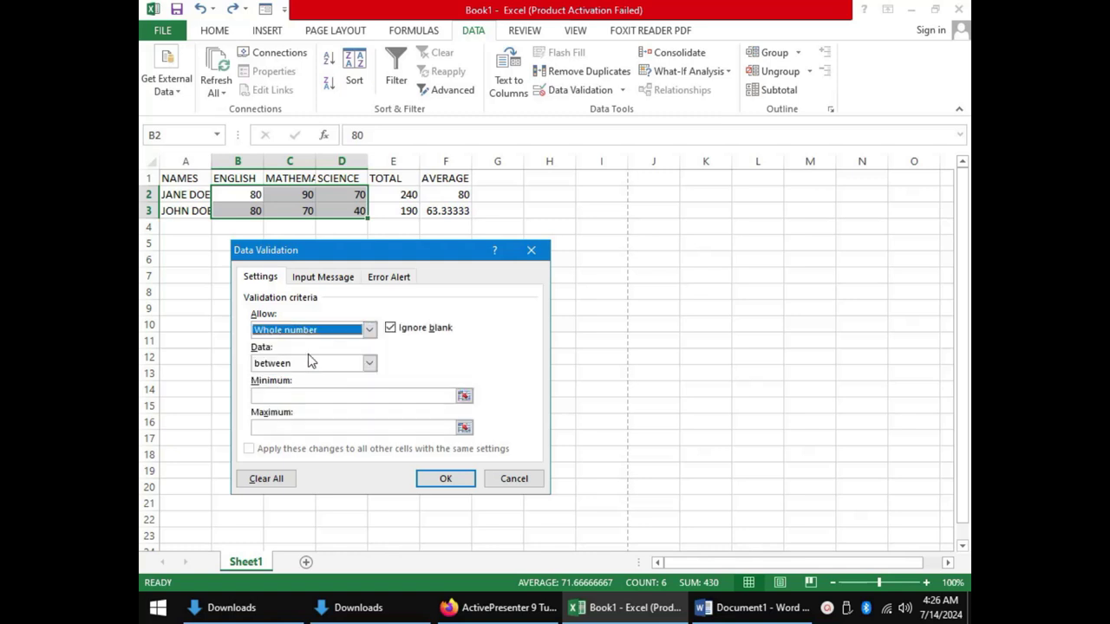
{"action": "left_click", "coordinate": [369, 362]}
{"action": "left_click", "coordinate": [369, 363]}
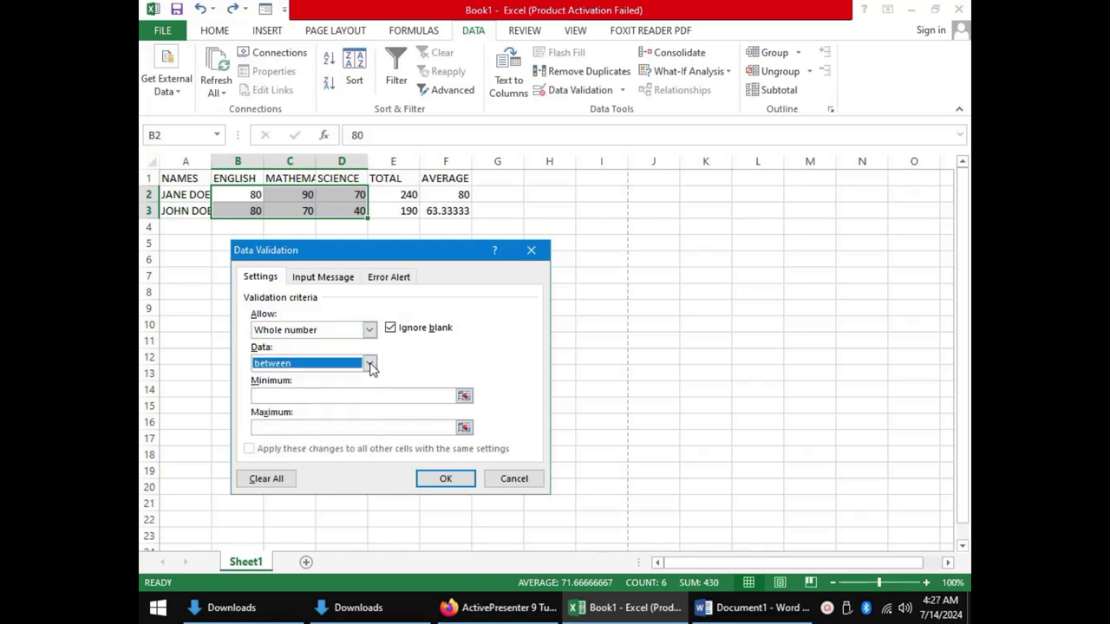
{"action": "left_click", "coordinate": [321, 368]}
{"action": "left_click", "coordinate": [320, 368]}
{"action": "left_click", "coordinate": [291, 396]}
{"action": "type", "text": "0"}
{"action": "left_click", "coordinate": [286, 426]}
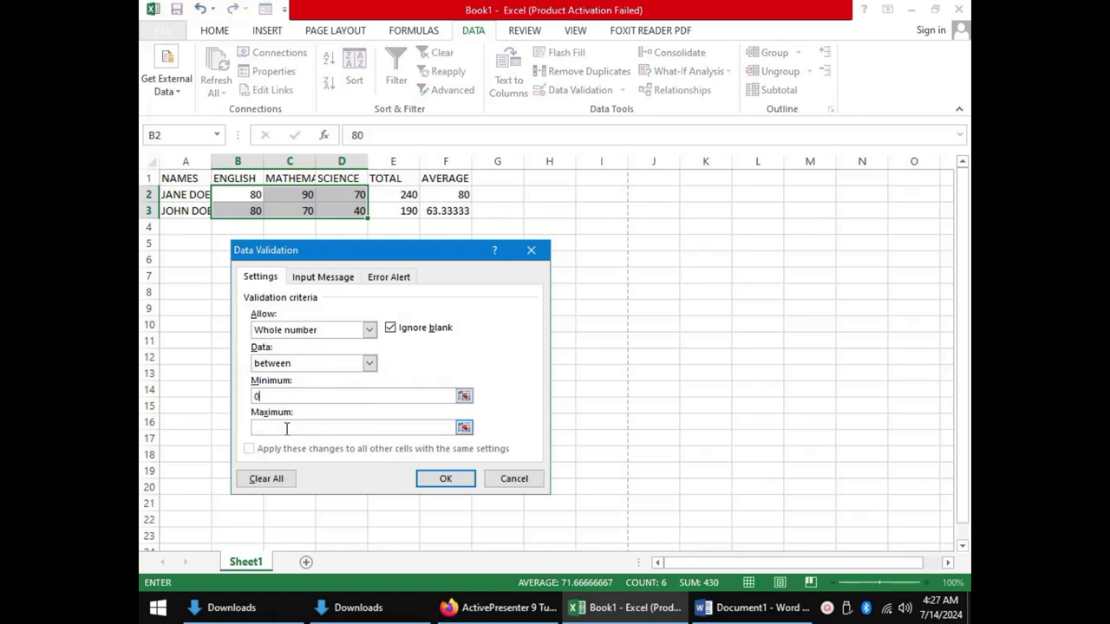
{"action": "type", "text": "100"}
- Add an input message titled "VALID ENTRY" with the text "Please enter a score between 0 and 100"
{"action": "left_click", "coordinate": [323, 277]}
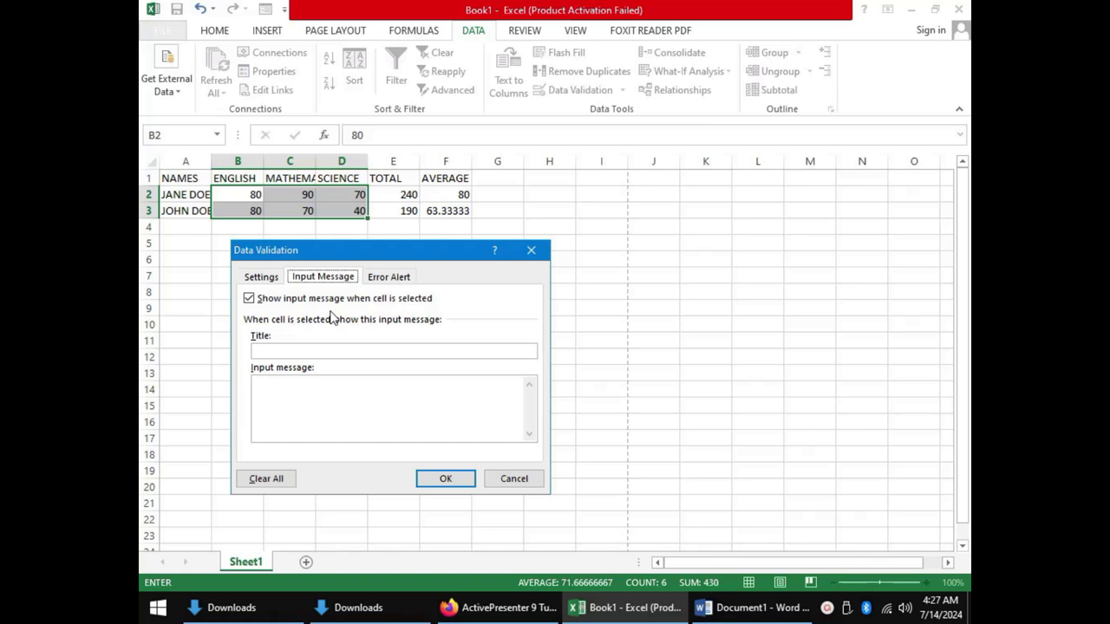
{"action": "left_click", "coordinate": [280, 353]}
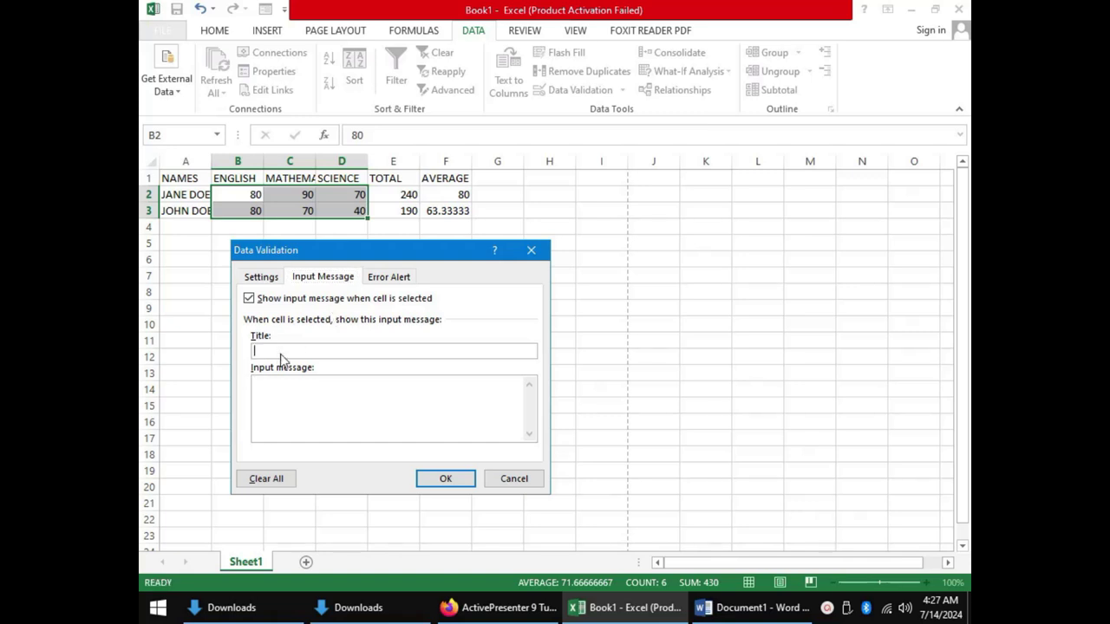
{"action": "type", "text": "VALID"}
{"action": "type", "text": " ENT"}
{"action": "type", "text": "RI"}
{"action": "type", "text": "Y"}
{"action": "left_click", "coordinate": [312, 390]}
{"action": "type", "text": "Pl"}
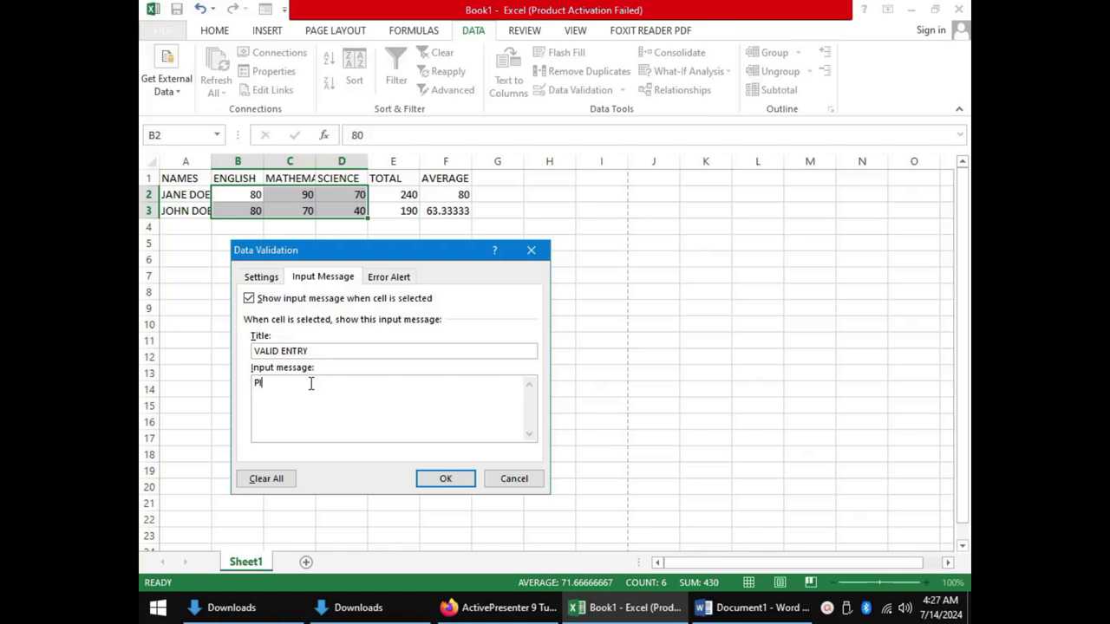
{"action": "type", "text": "ease enter  a score betwe"}
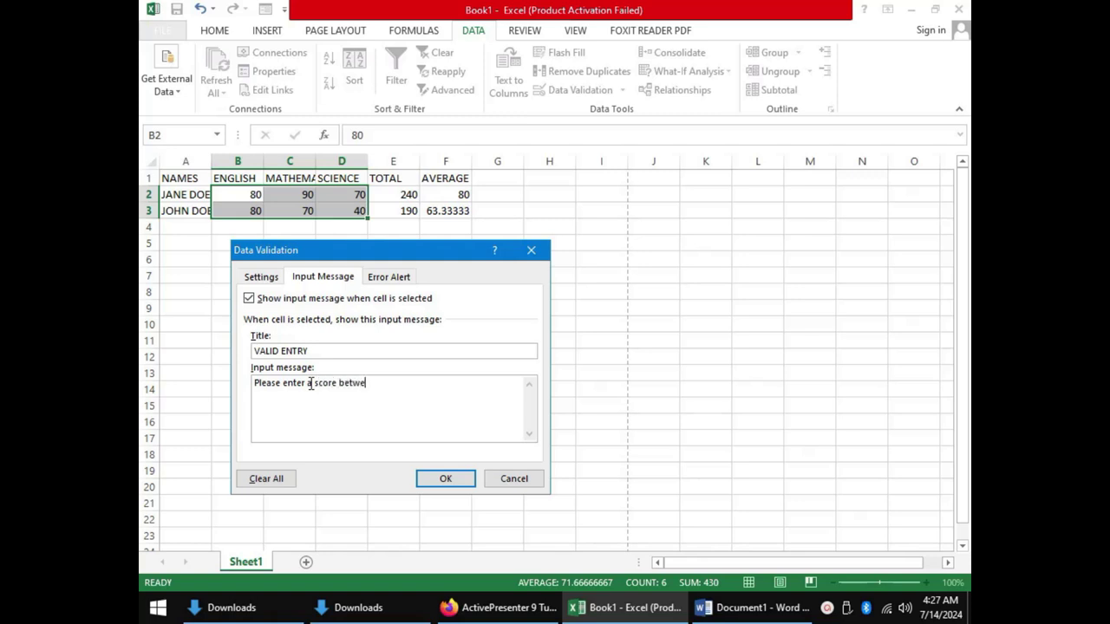
{"action": "type", "text": "en 0 and 100"}
- Set the error alert title "ERROR! WRONG ENTRY" and message "The entry is invalid. please enter a score between 0 and 100", and apply the validation
{"action": "left_click", "coordinate": [390, 279]}
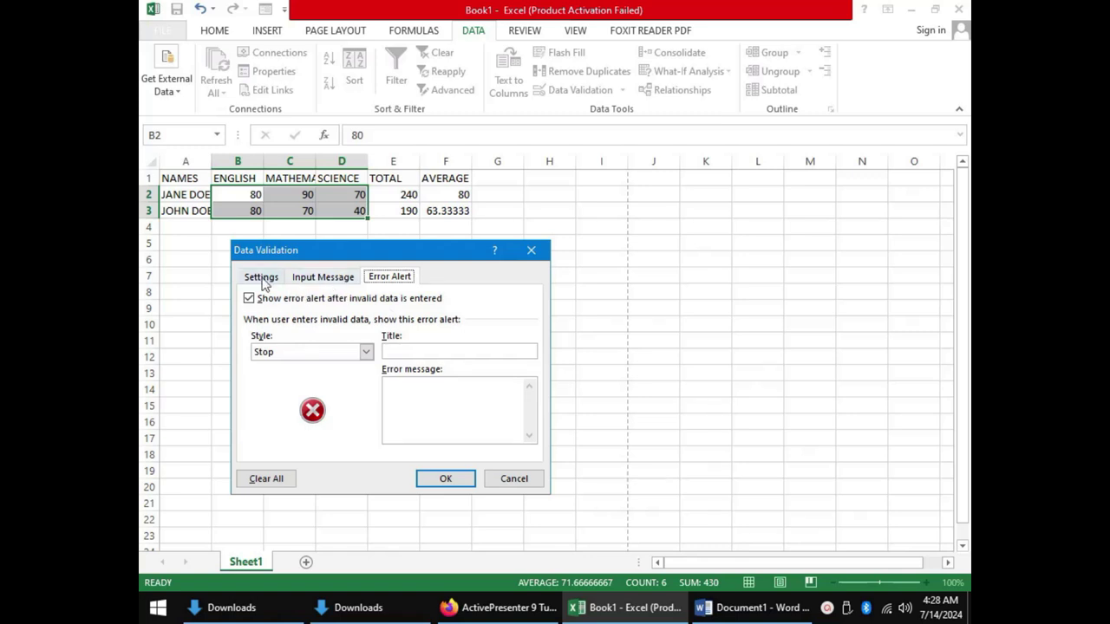
{"action": "left_click", "coordinate": [419, 355]}
{"action": "type", "text": "ERRO"}
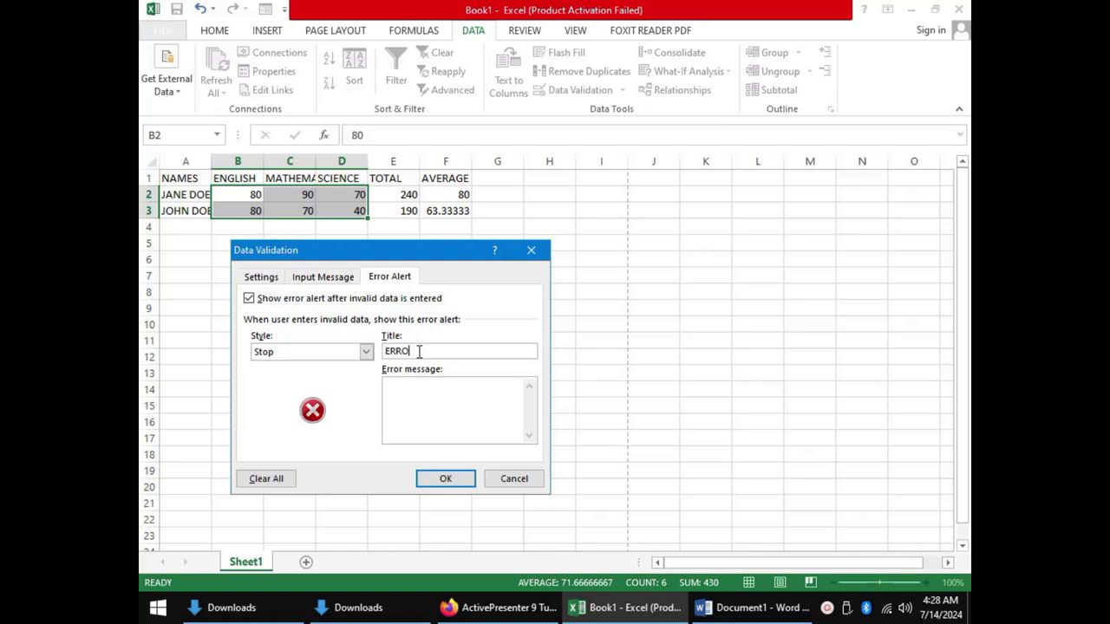
{"action": "type", "text": "R! WRONG ENTRY"}
{"action": "left_click", "coordinate": [439, 392]}
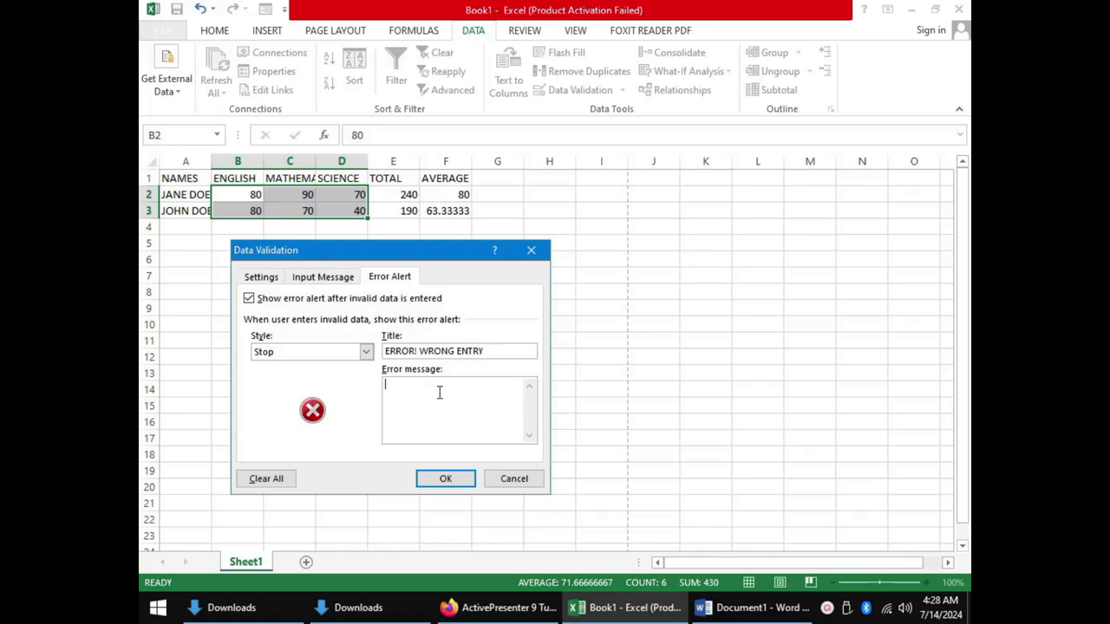
{"action": "type", "text": "The entry is invalid. please en"}
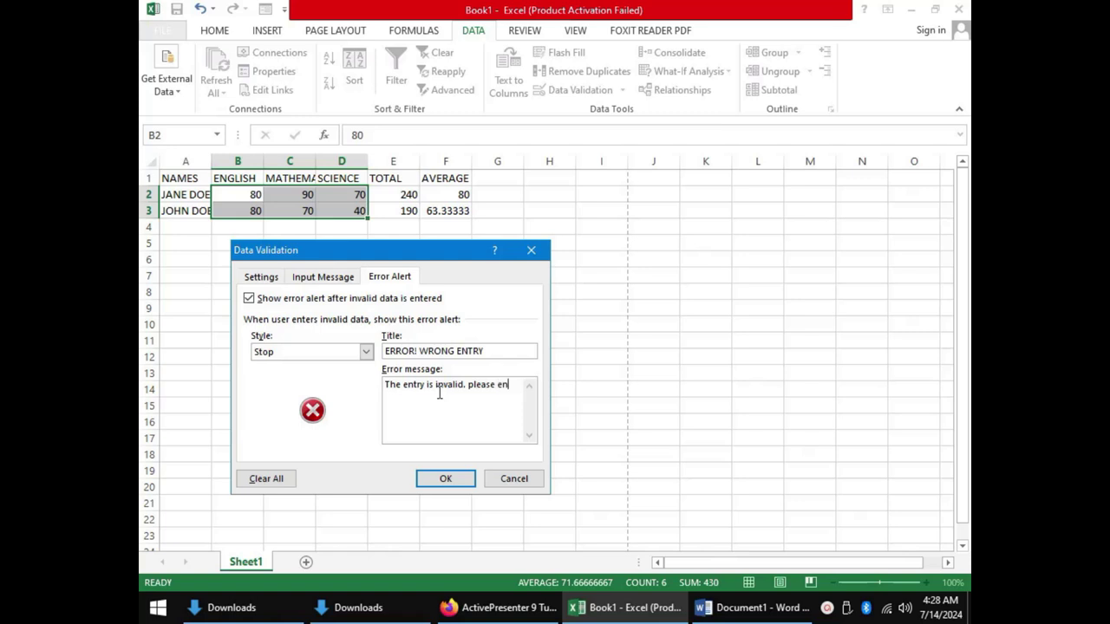
{"action": "type", "text": "ter a score between 0 and 1"}
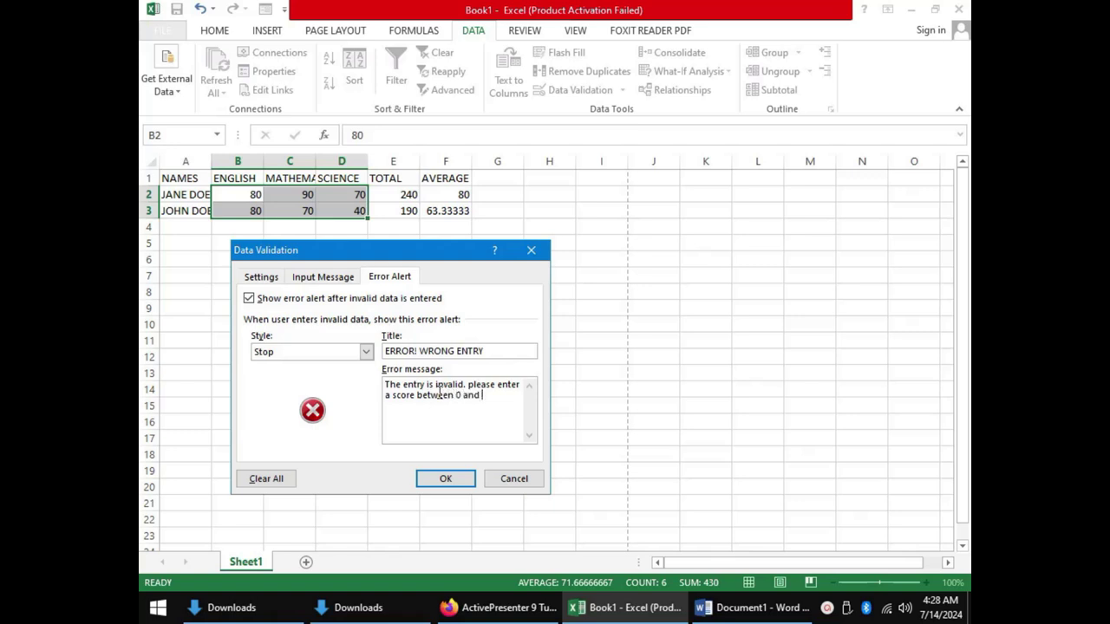
{"action": "type", "text": "9"}
{"action": "key", "text": "BackSpace"}
{"action": "type", "text": "00"}
{"action": "left_click", "coordinate": [445, 478]}
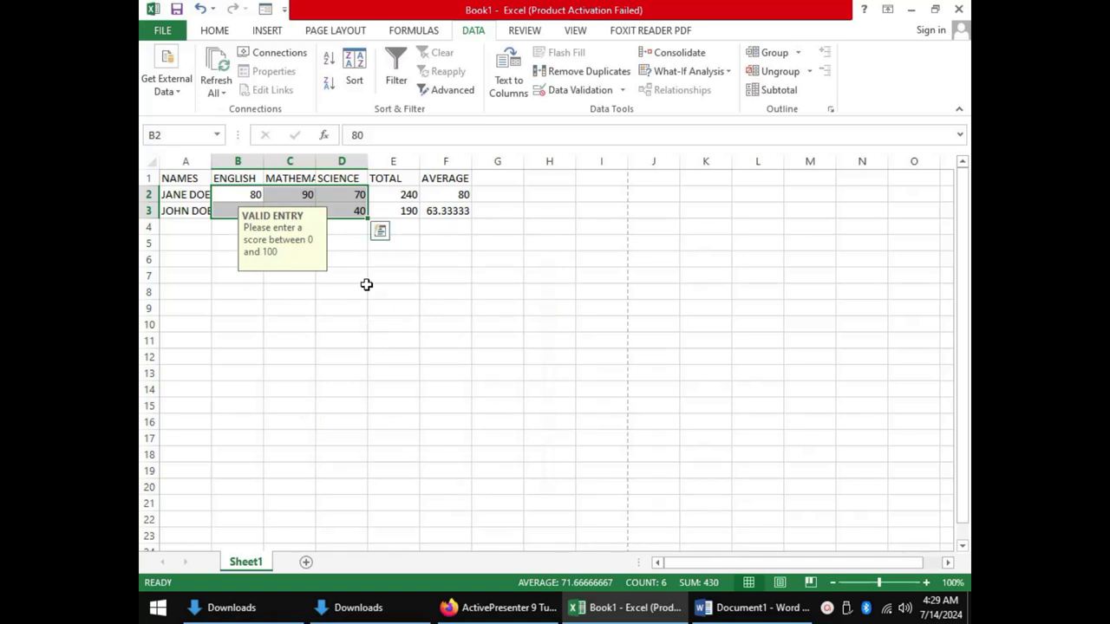
- Test the validation rule by trying to enter 200 as the SCIENCE mark in D2
{"action": "left_click", "coordinate": [229, 194]}
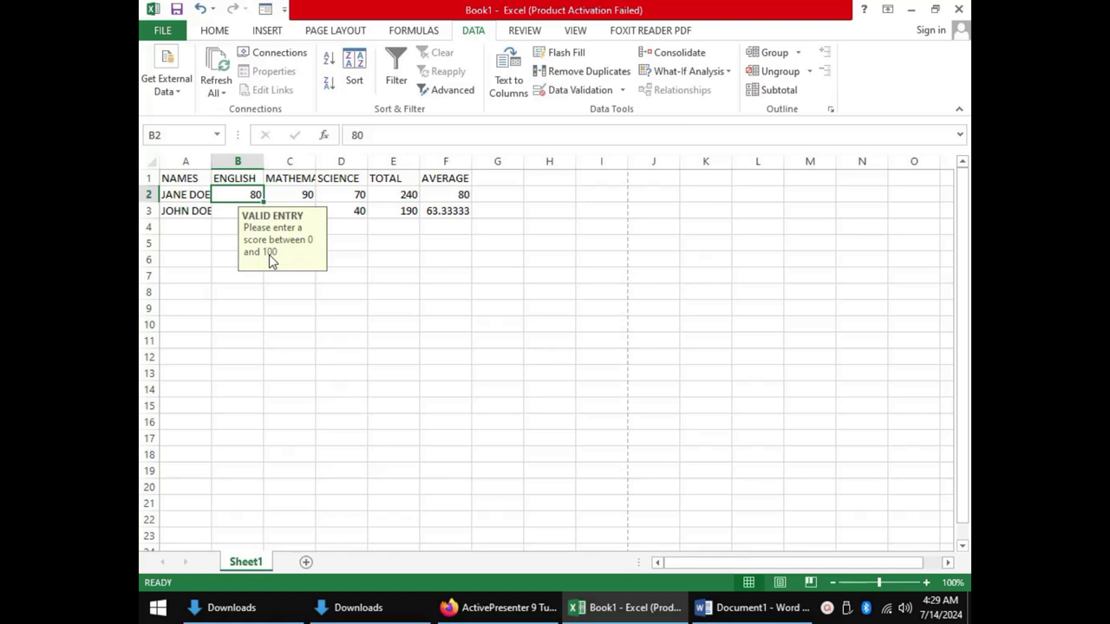
{"action": "left_click", "coordinate": [333, 192]}
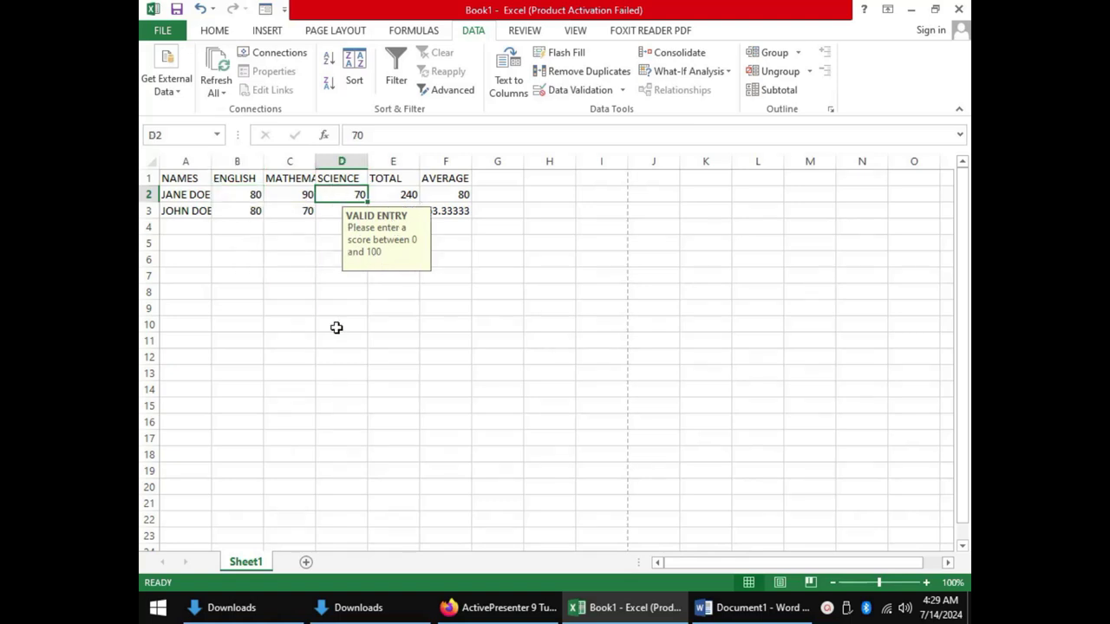
{"action": "type", "text": "200"}
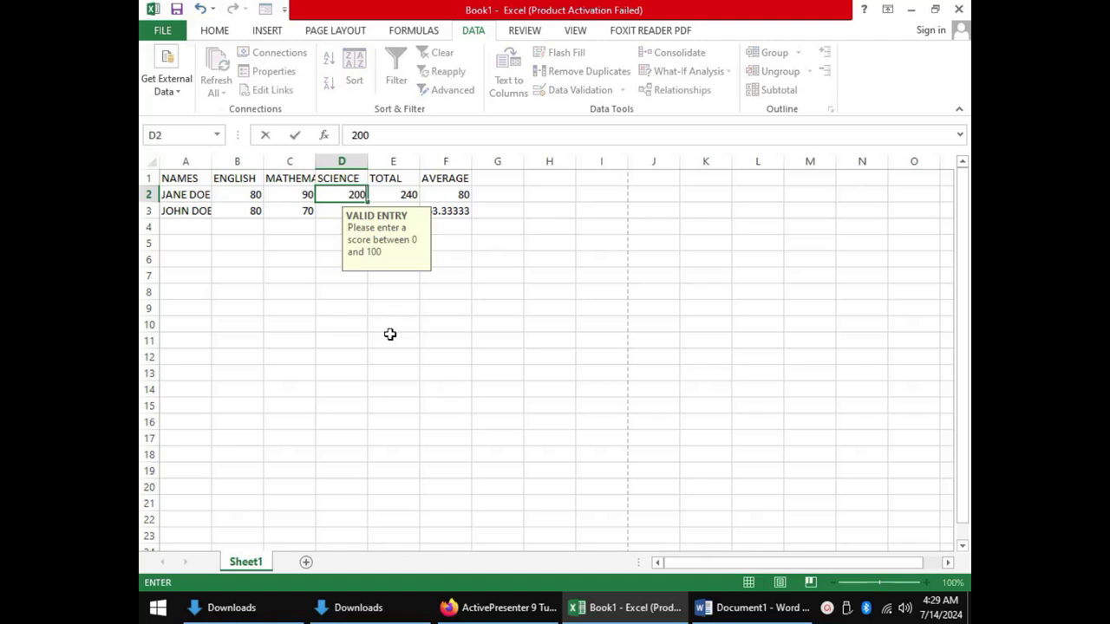
{"action": "key", "text": "Return"}
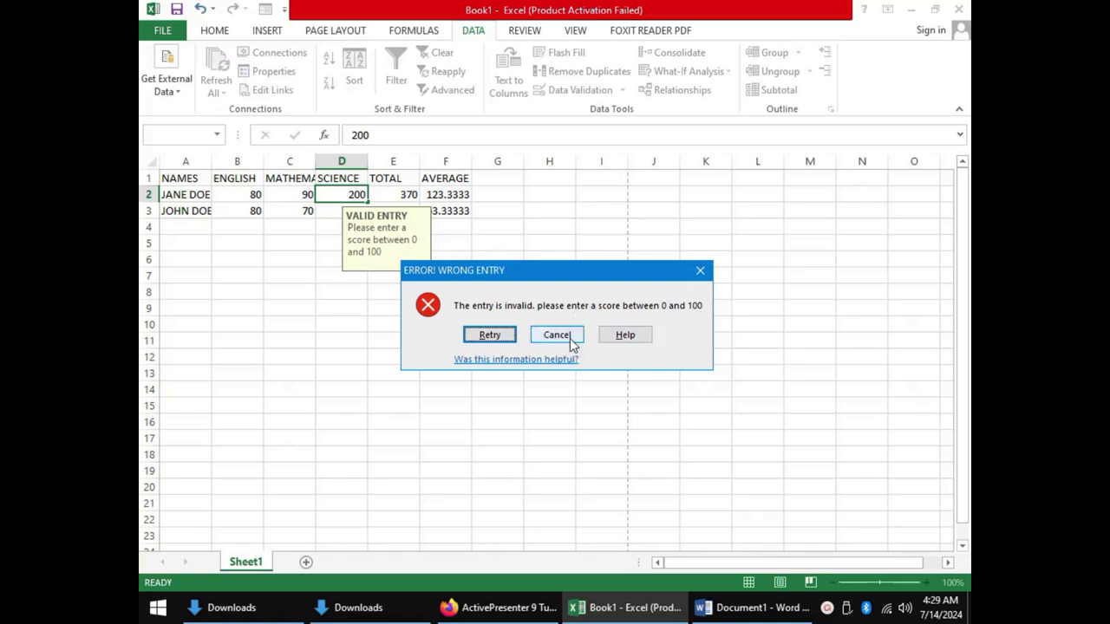
- Retry the entry in D2 with a SCIENCE mark of 80
{"action": "left_click", "coordinate": [488, 335]}
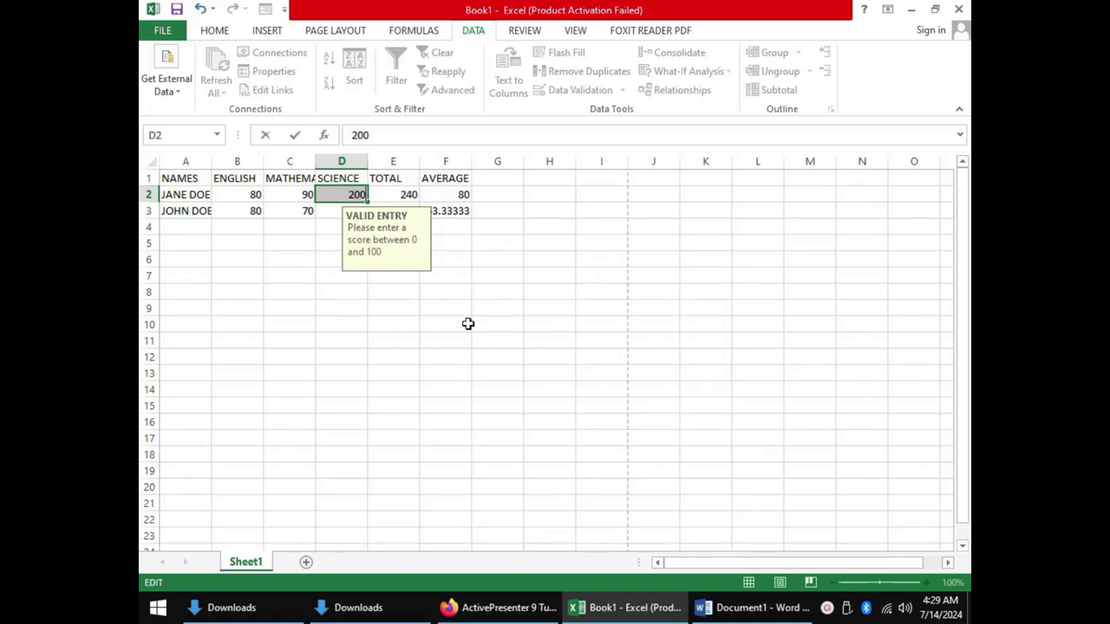
{"action": "key", "text": "BackSpace"}
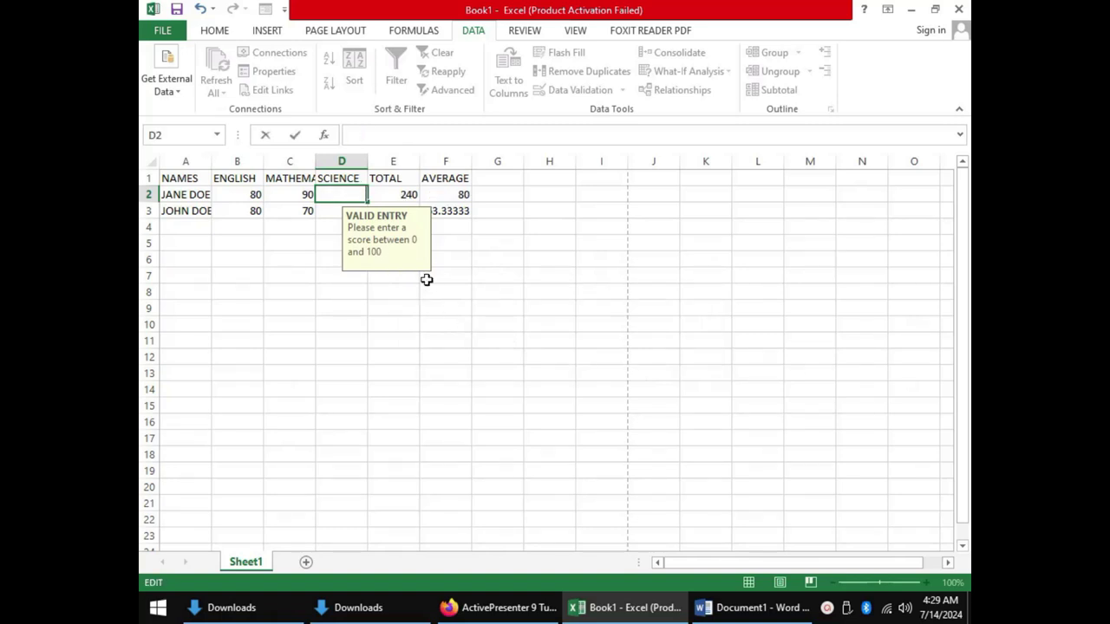
{"action": "type", "text": "80"}
{"action": "key", "text": "Tab"}
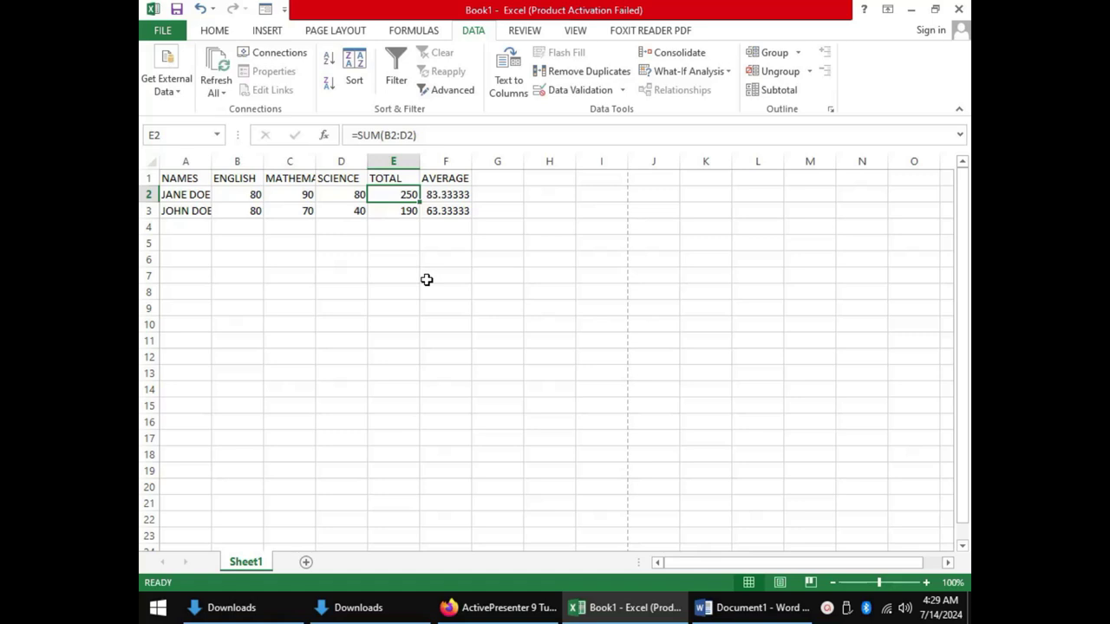
- Enter the third student's full name in capital letters in A4
{"action": "left_click", "coordinate": [179, 226]}
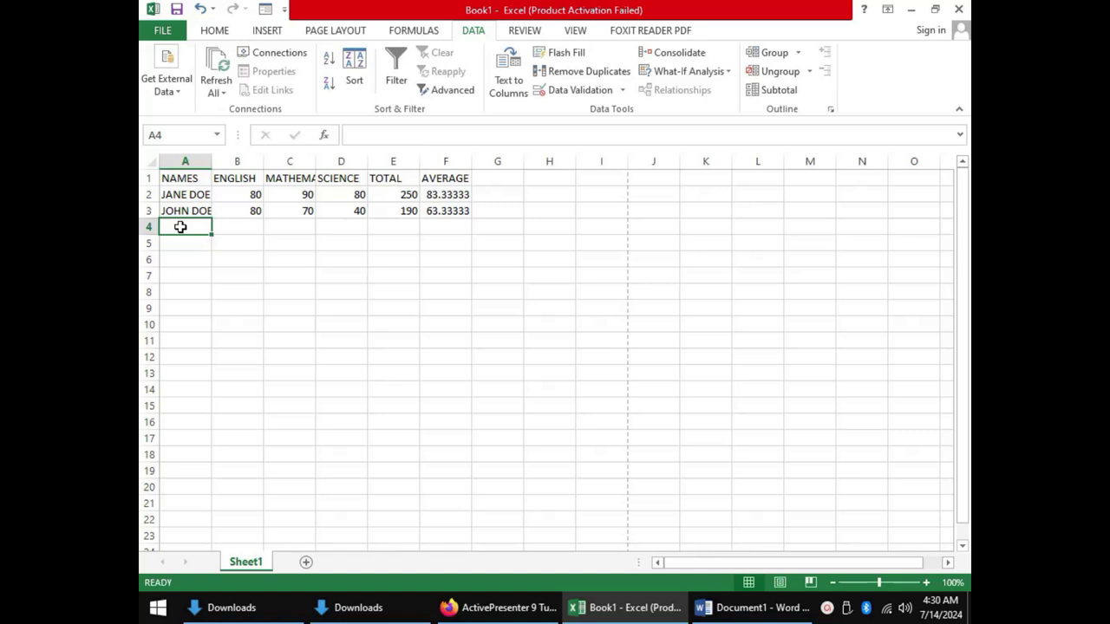
{"action": "type", "text": "mary"}
{"action": "key", "text": "BackSpace"}
{"action": "key", "text": "BackSpace"}
{"action": "key", "text": "BackSpace"}
{"action": "key", "text": "BackSpace"}
{"action": "type", "text": "MAR"}
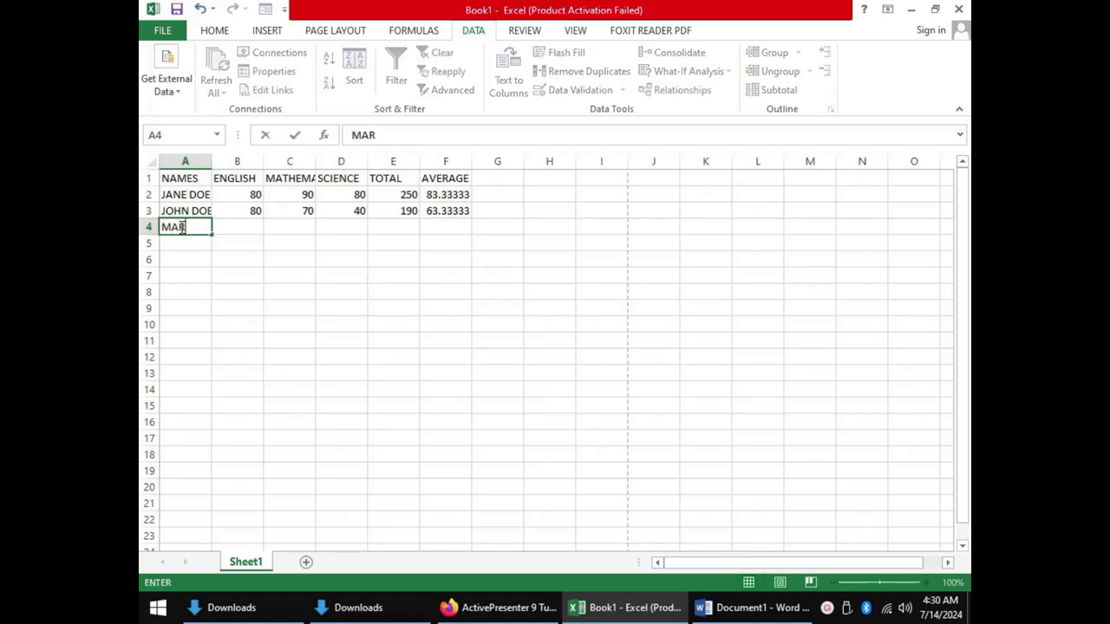
{"action": "type", "text": "Y DOE"}
{"action": "key", "text": "Tab"}
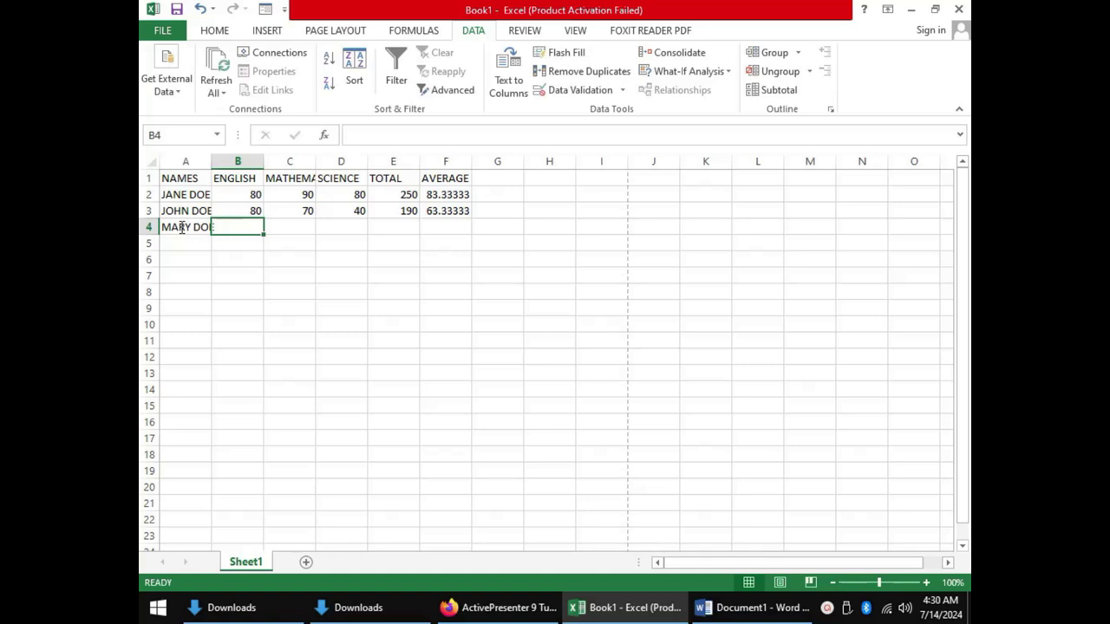
- Enter the third student's marks in row 4: ENGLISH 60, mathematics 70 and SCIENCE 80
{"action": "type", "text": "60"}
{"action": "key", "text": "Tab"}
{"action": "type", "text": "70"}
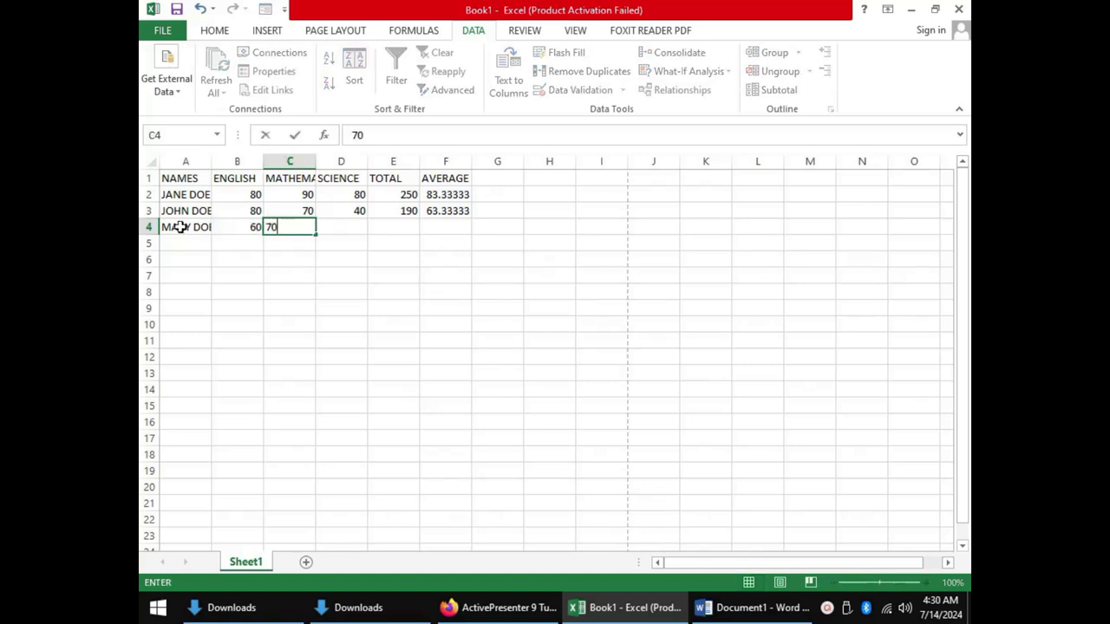
{"action": "key", "text": "Tab"}
{"action": "type", "text": "80"}
{"action": "key", "text": "Tab"}
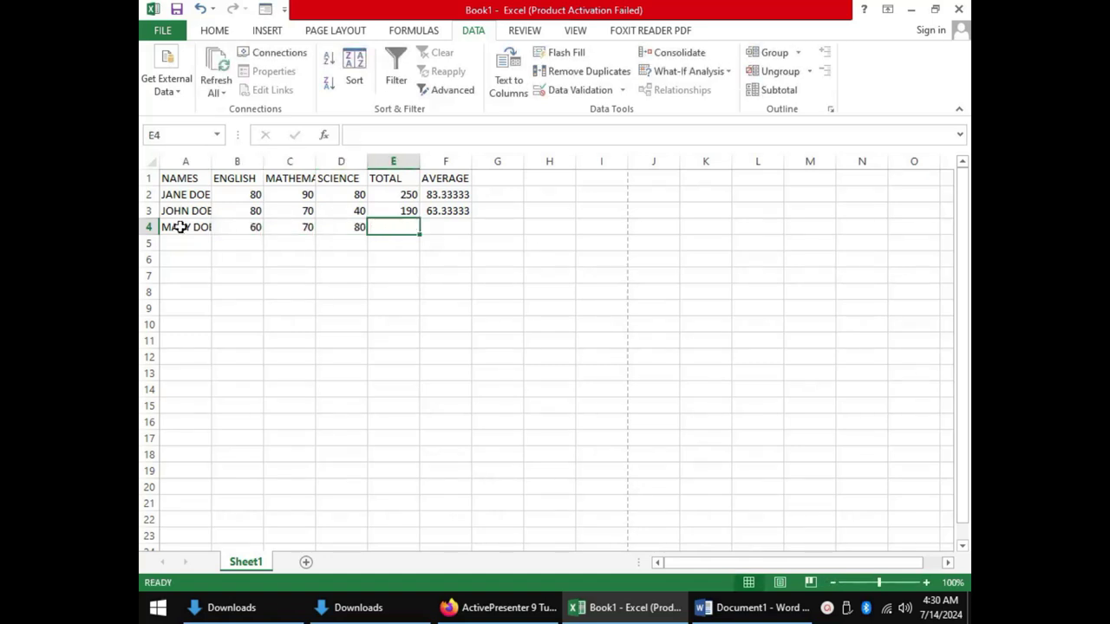
{"action": "key", "text": "Return"}
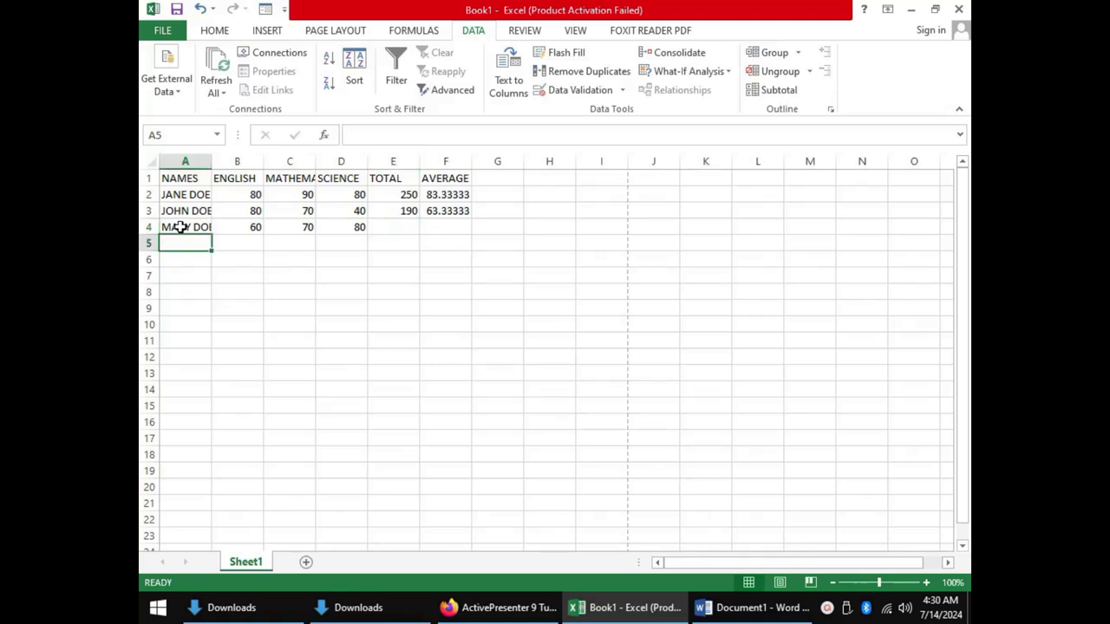
- Add the fourth student in row 5: full name in capital letters, ENGLISH 70, MATHEMATICS 80 and SCIENCE 50
{"action": "type", "text": "JERR"}
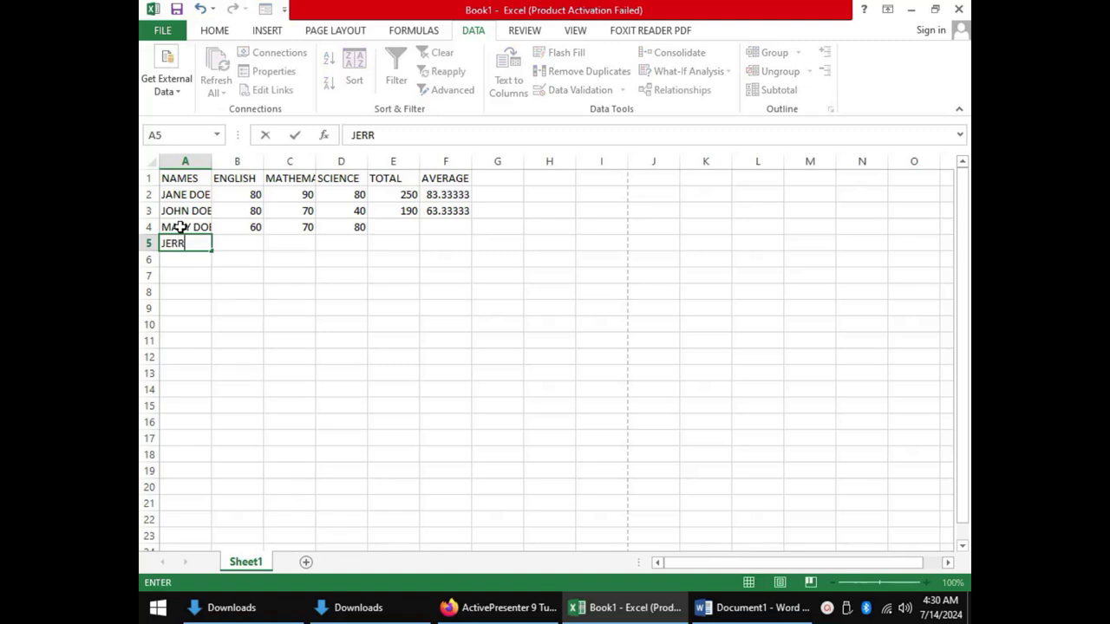
{"action": "type", "text": "Y DOE"}
{"action": "key", "text": "Tab"}
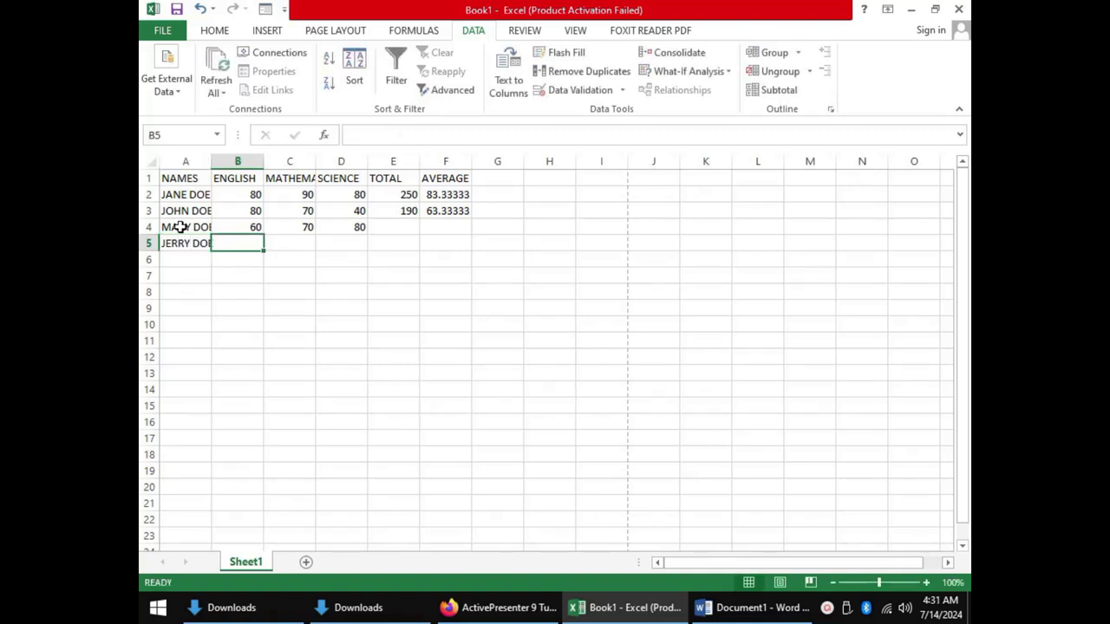
{"action": "type", "text": "70"}
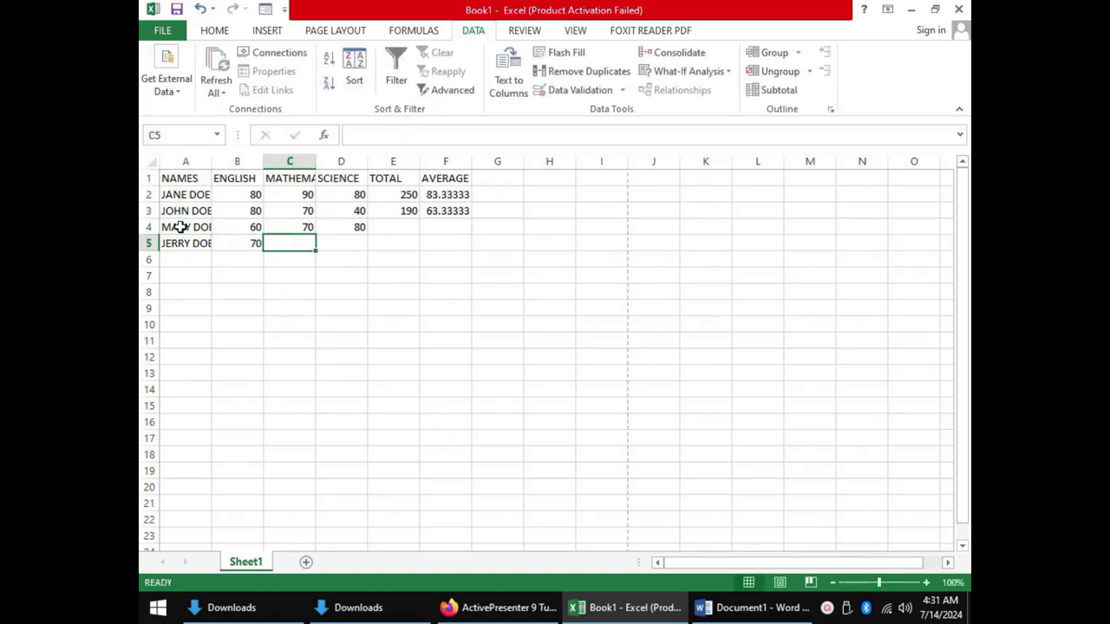
{"action": "type", "text": "80"}
{"action": "key", "text": "Tab"}
{"action": "type", "text": "50"}
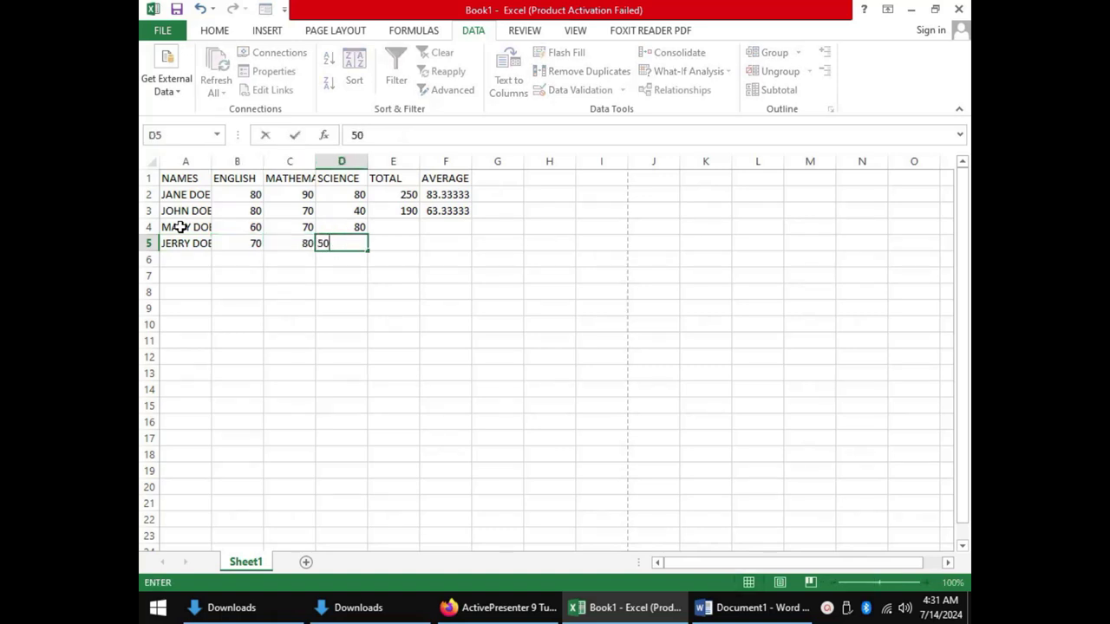
{"action": "key", "text": "Tab"}
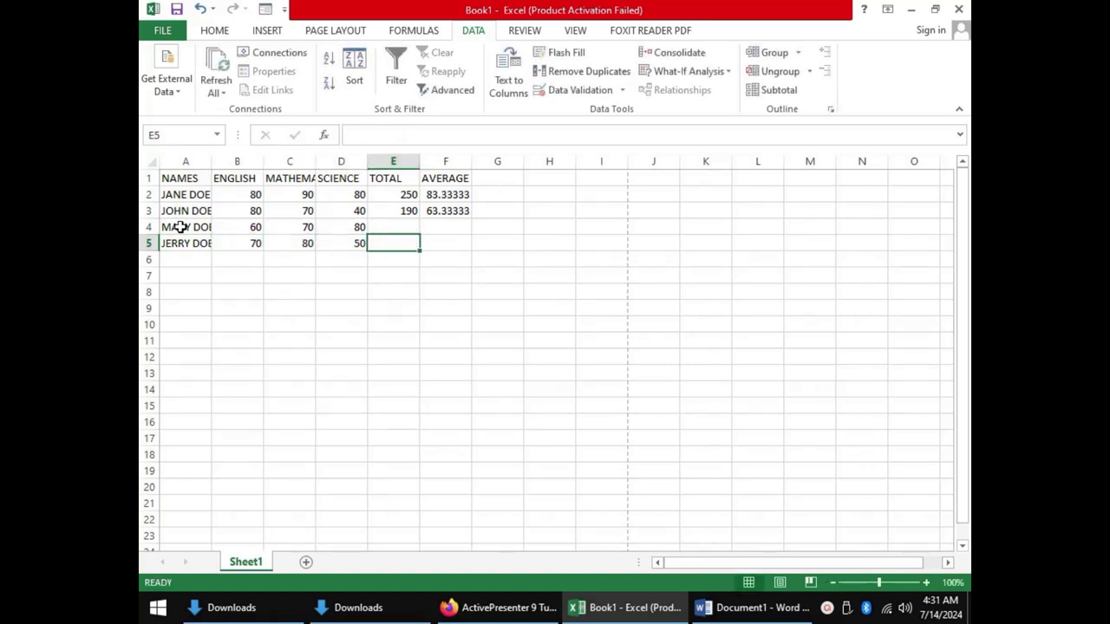
- Fill the TOTAL formula from E3 and the AVERAGE formula from F3 down to row 5 for the added students
{"action": "left_click", "coordinate": [385, 211]}
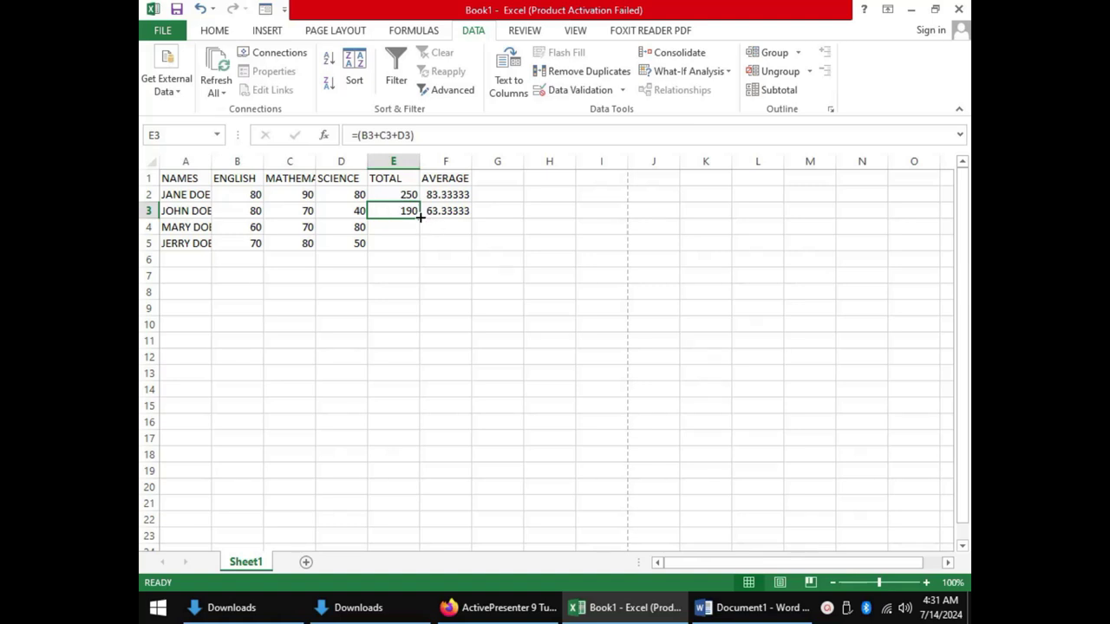
{"action": "left_click_drag", "start_coordinate": [419, 218], "coordinate": [418, 250]}
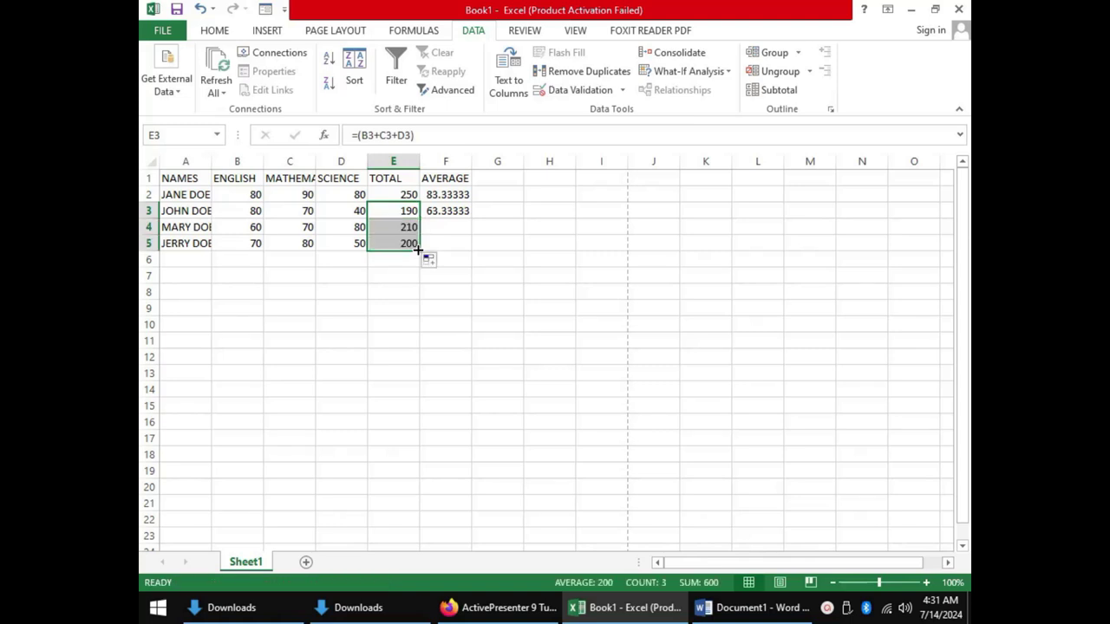
{"action": "left_click", "coordinate": [404, 209]}
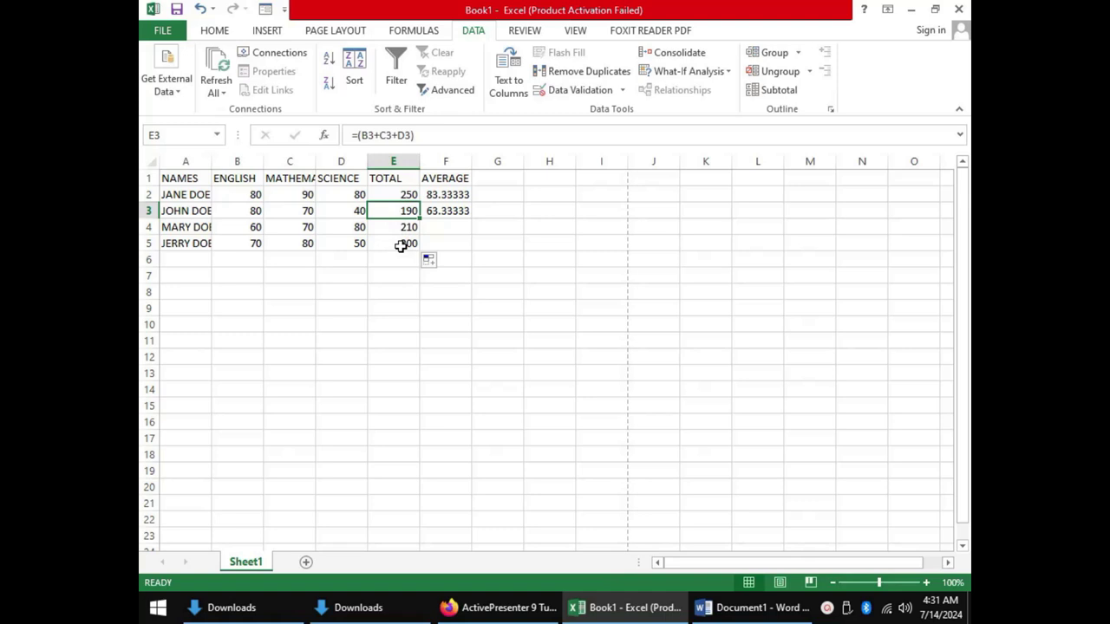
{"action": "left_click", "coordinate": [441, 210]}
{"action": "left_click_drag", "start_coordinate": [470, 218], "coordinate": [472, 249]}
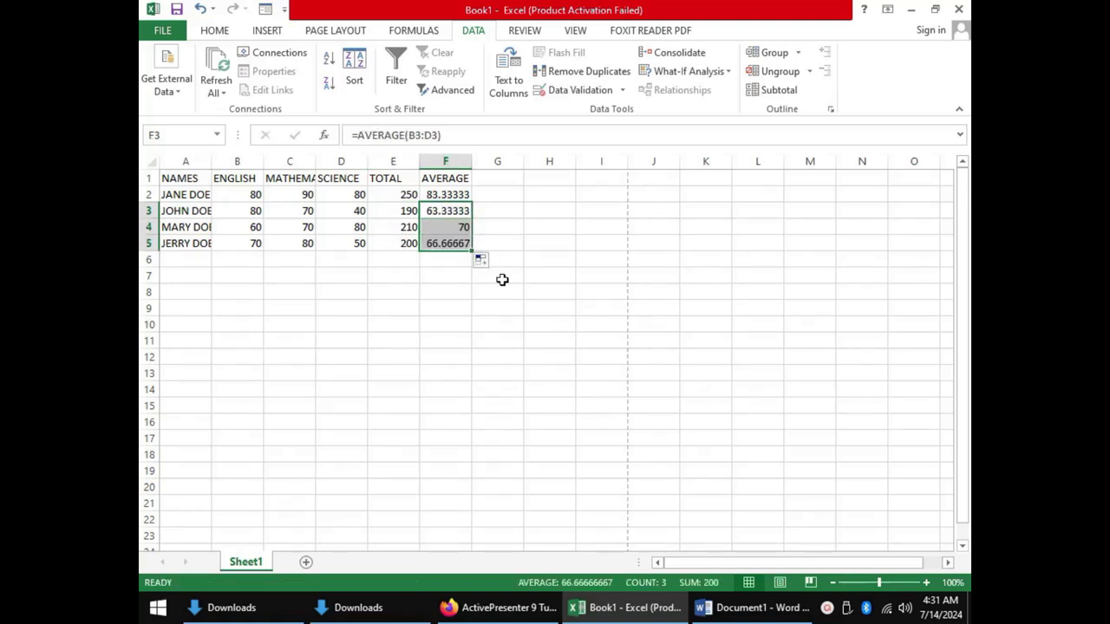
{"action": "left_click", "coordinate": [386, 259]}
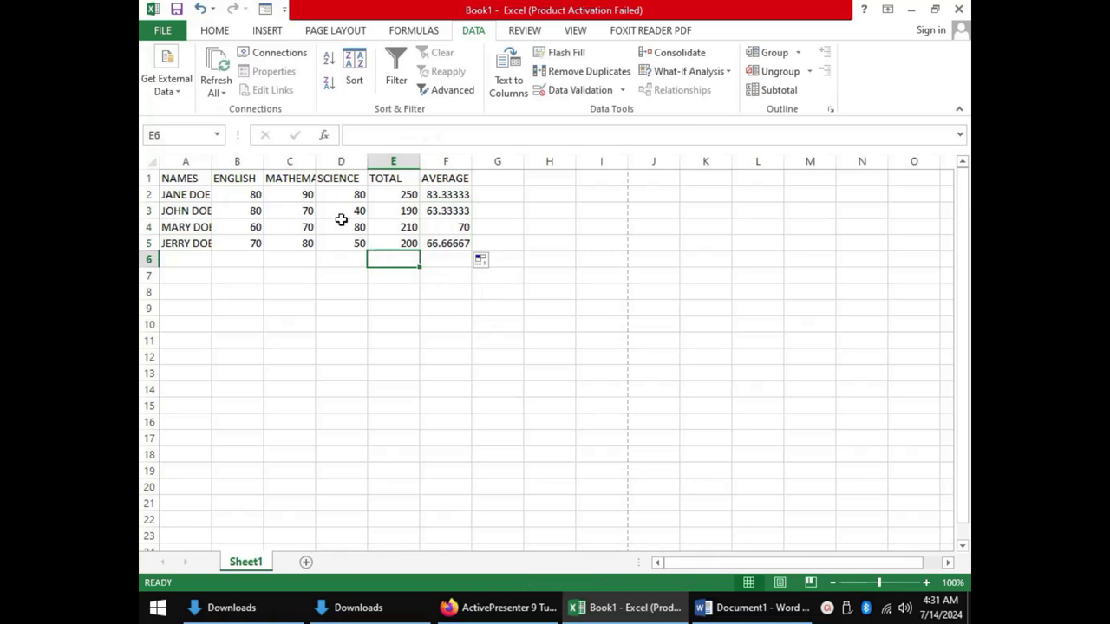
- Insert a new column before ENGLISH and give it the heading CLASS in B1
{"action": "right_click", "coordinate": [232, 161]}
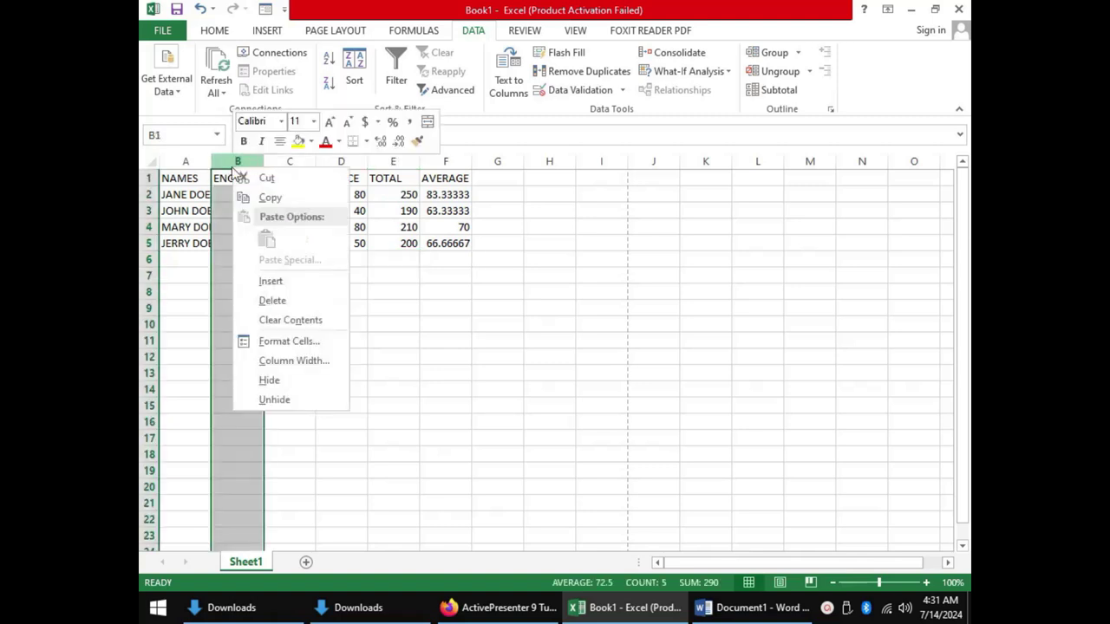
{"action": "left_click", "coordinate": [274, 284]}
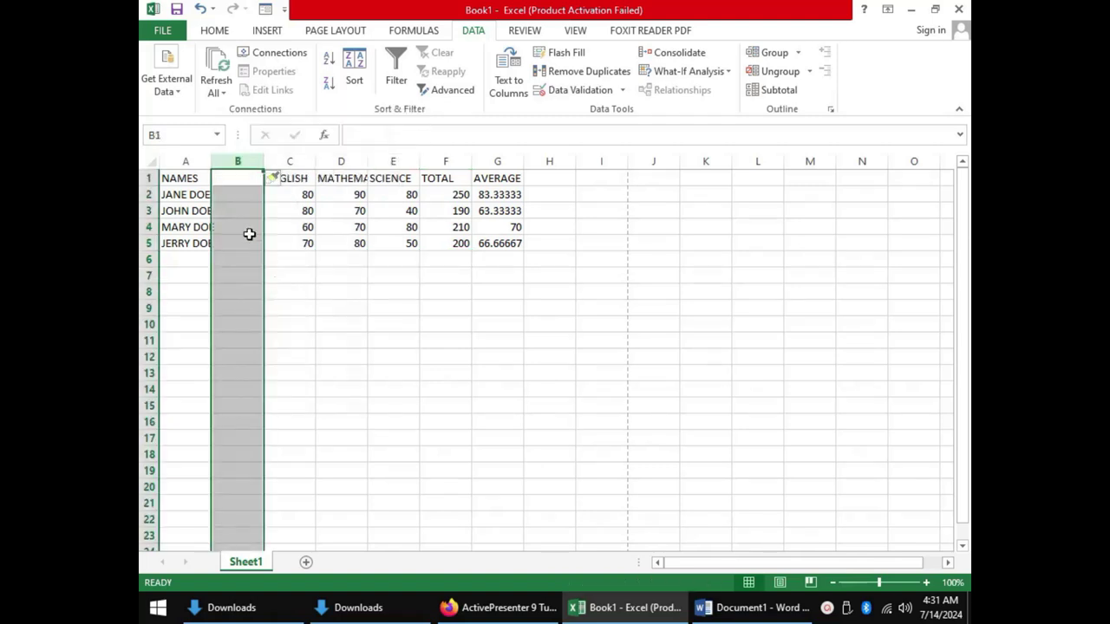
{"action": "left_click", "coordinate": [248, 181]}
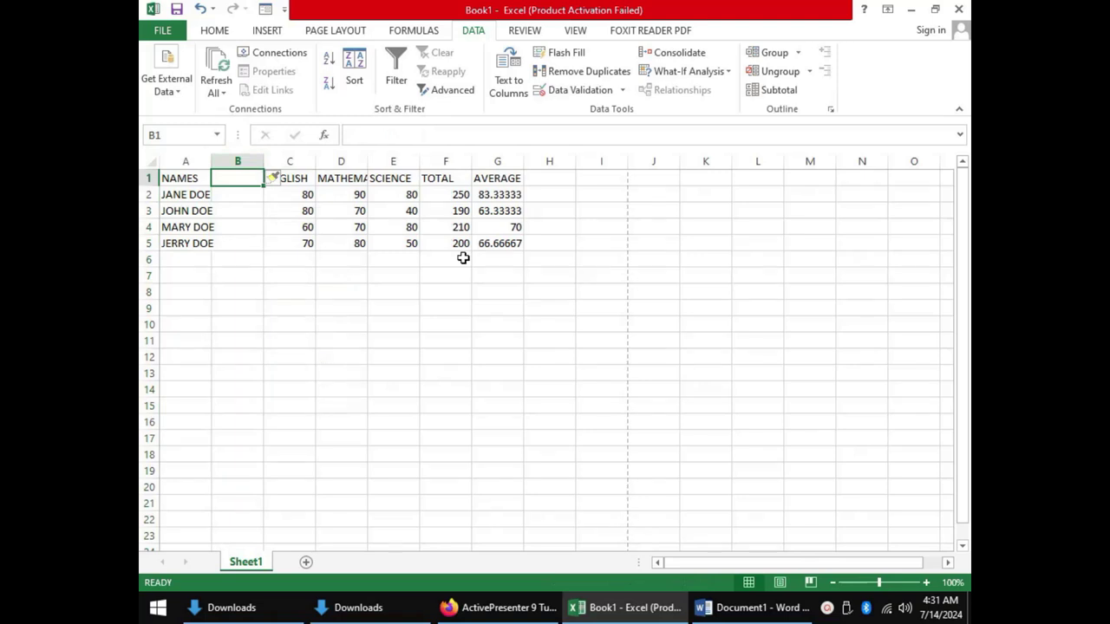
{"action": "type", "text": "CLASS"}
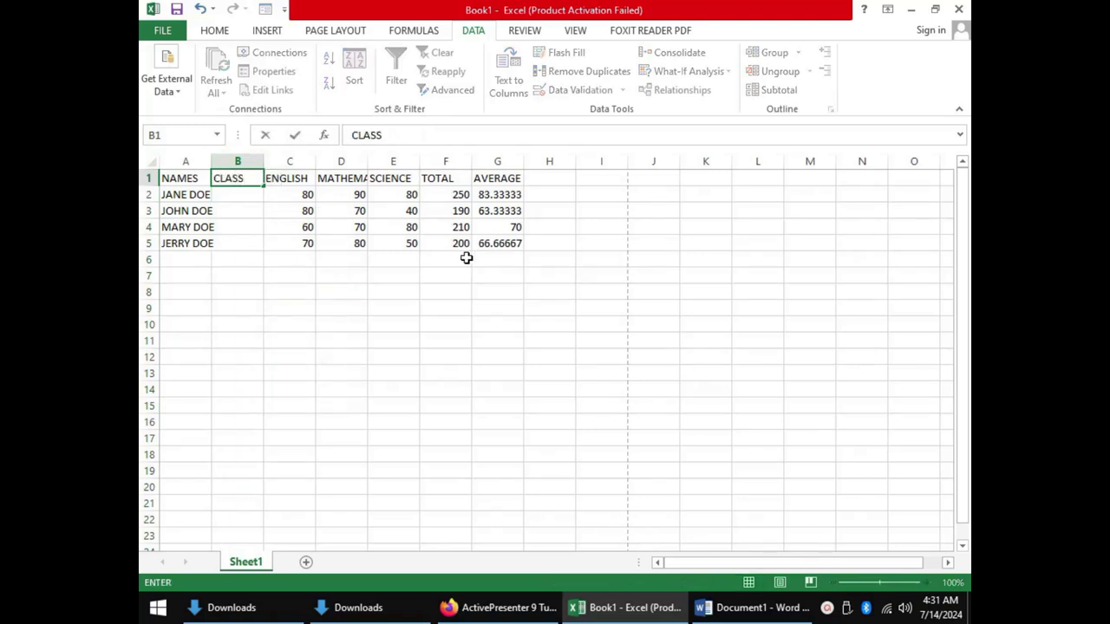
- Fill the CLASS column with EAST for the students in rows 2 and 3 and WEST for those in rows 4 and 5
{"action": "left_click", "coordinate": [238, 194]}
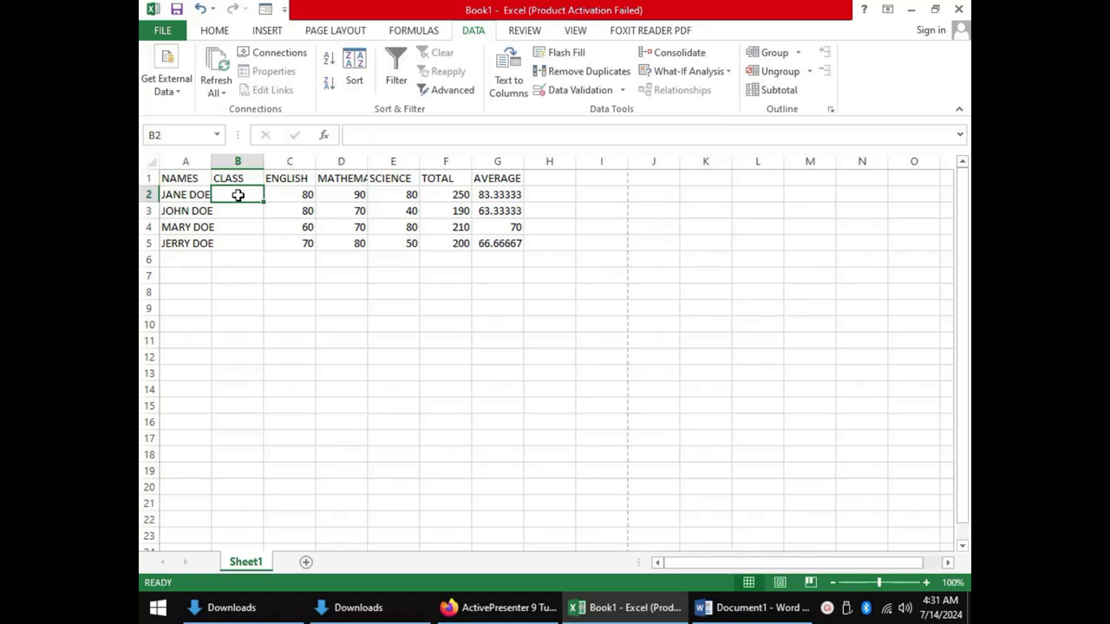
{"action": "type", "text": "EAST"}
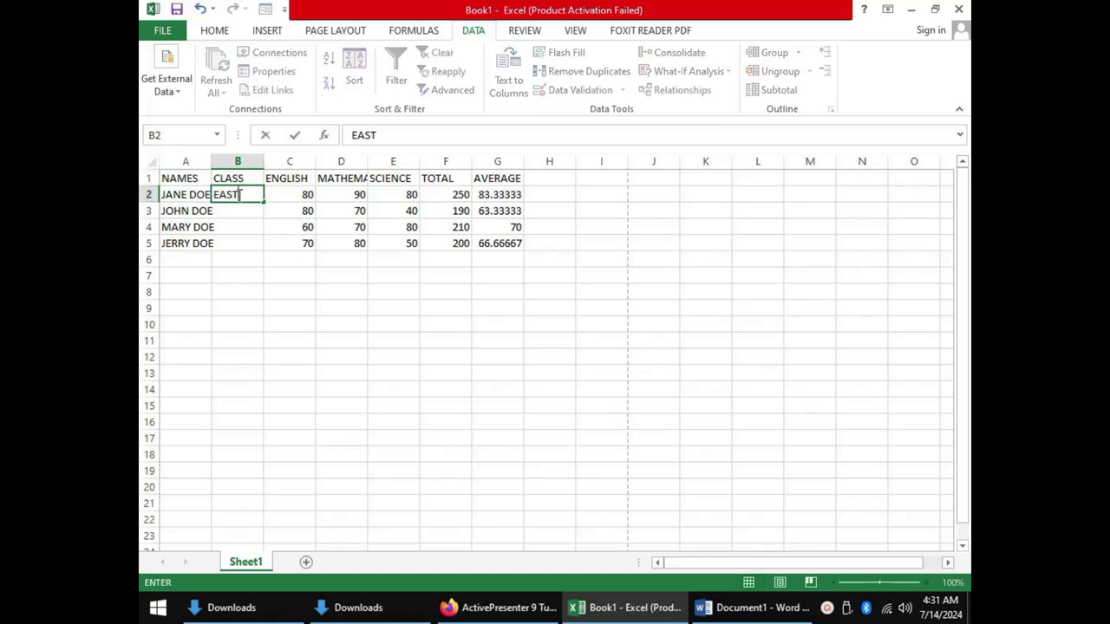
{"action": "key", "text": "Return"}
{"action": "type", "text": "EAST"}
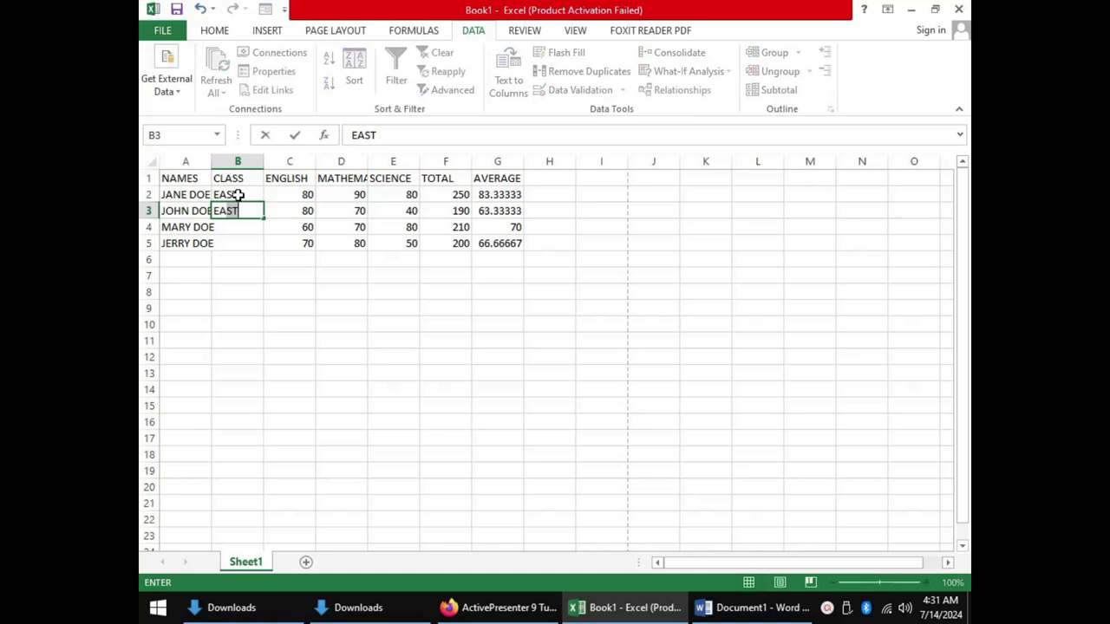
{"action": "key", "text": "Return"}
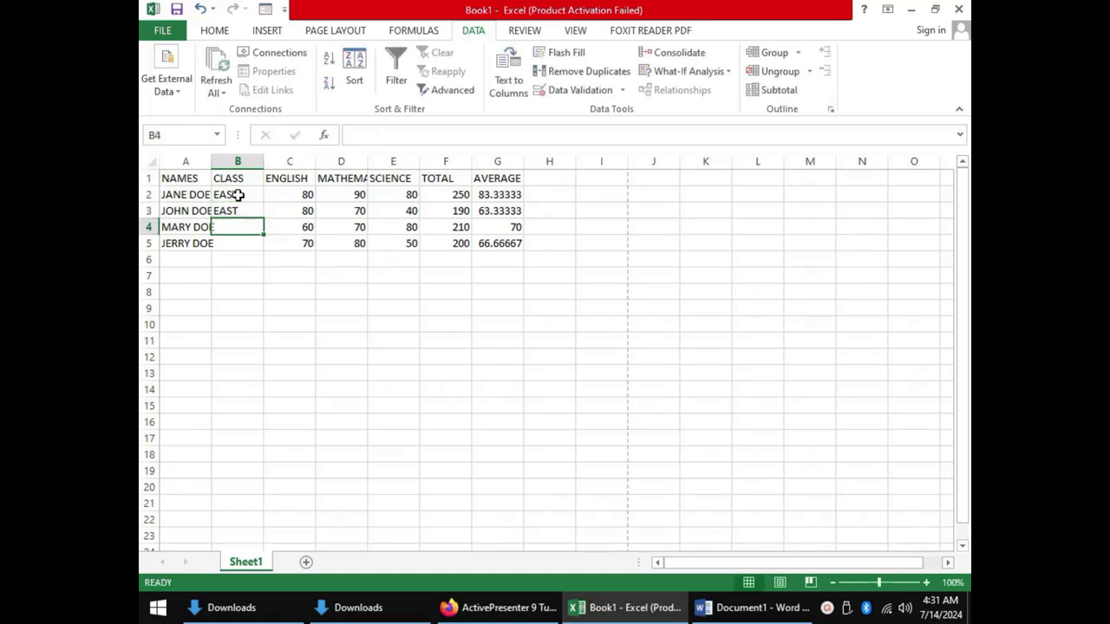
{"action": "type", "text": "WEST"}
{"action": "key", "text": "Return"}
{"action": "type", "text": "WEST"}
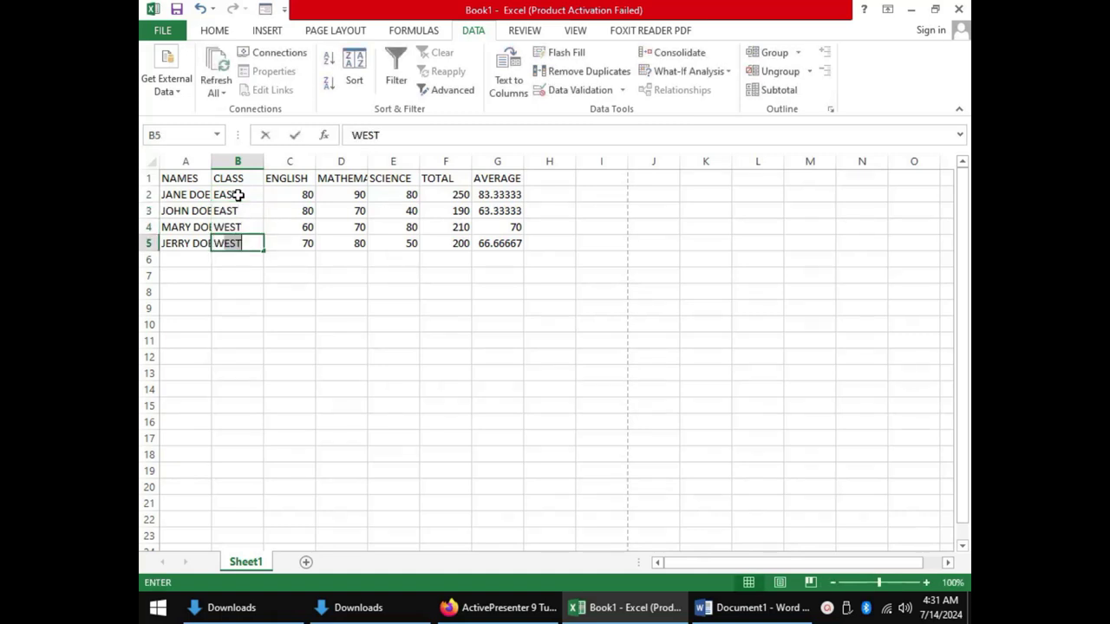
{"action": "left_click", "coordinate": [256, 262]}
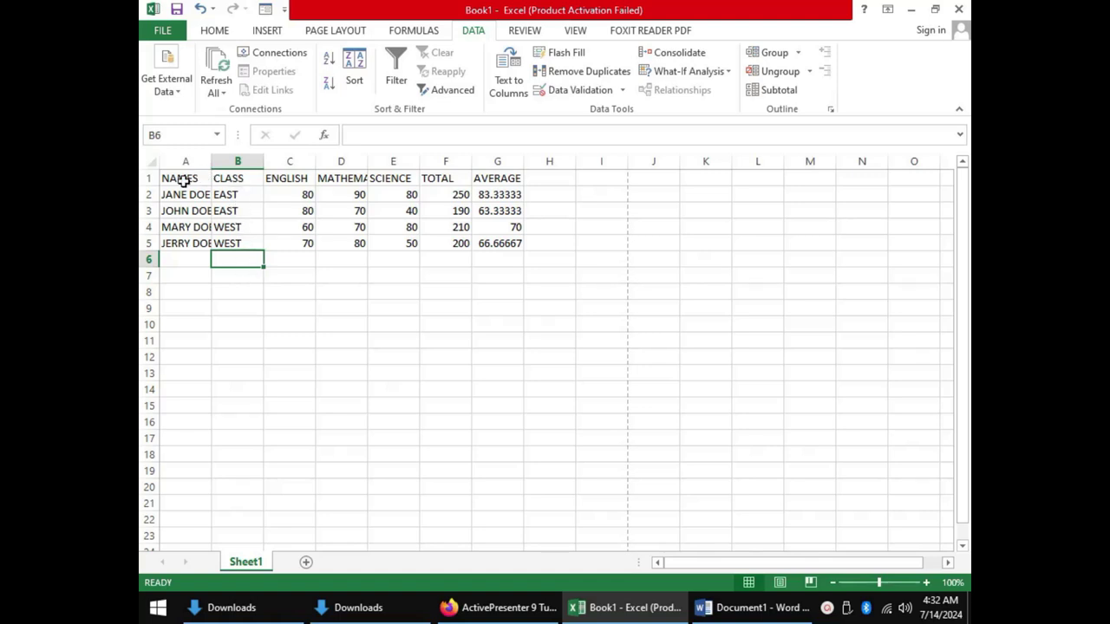
- Add subtotals to the table A1:G5 at each change in CLASS, using the Average function on the AVERAGE column
{"action": "left_click_drag", "start_coordinate": [184, 181], "coordinate": [494, 245]}
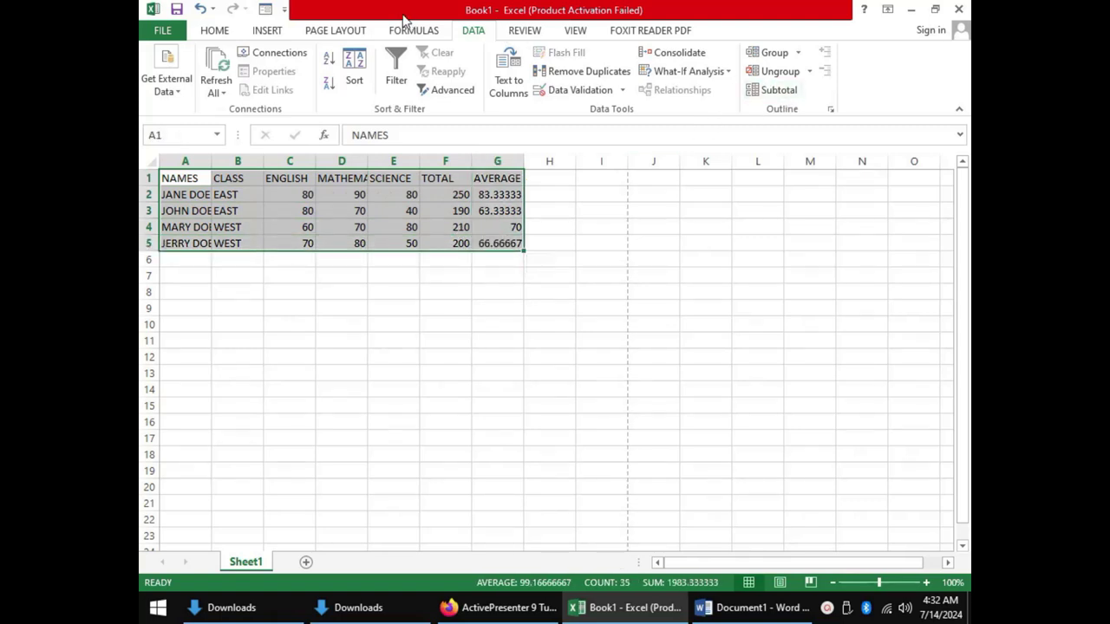
{"action": "left_click", "coordinate": [778, 91]}
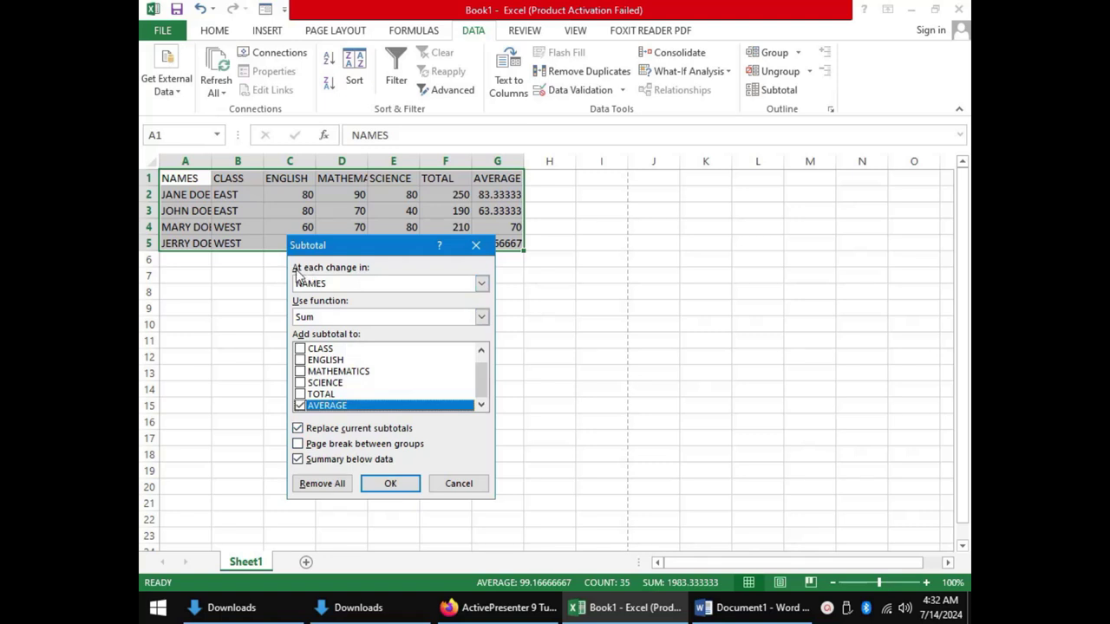
{"action": "left_click", "coordinate": [374, 286]}
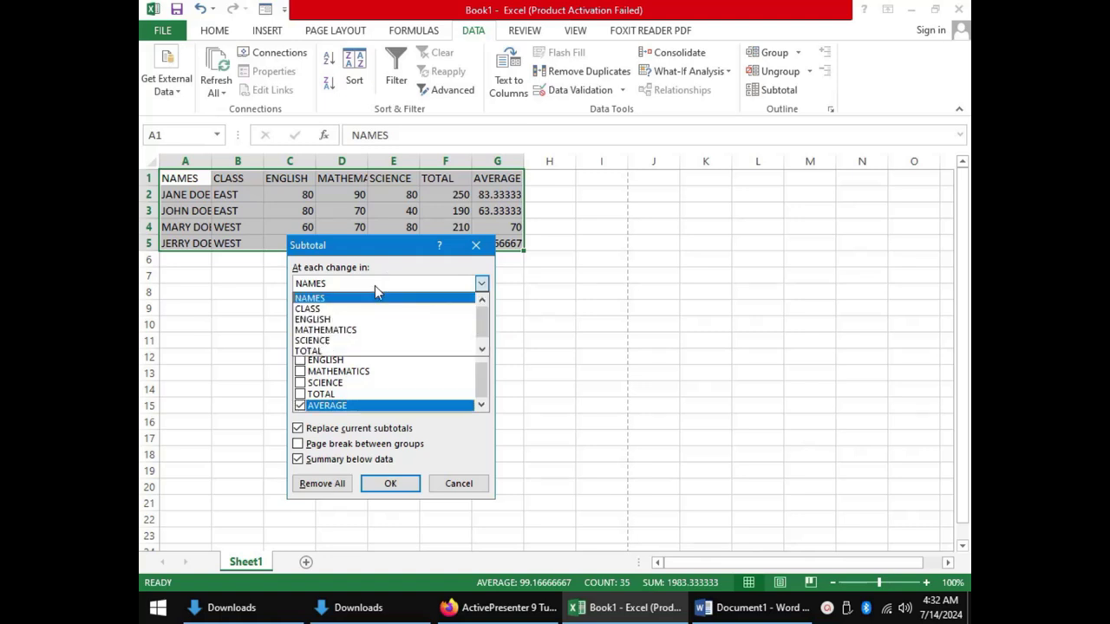
{"action": "left_click", "coordinate": [319, 309]}
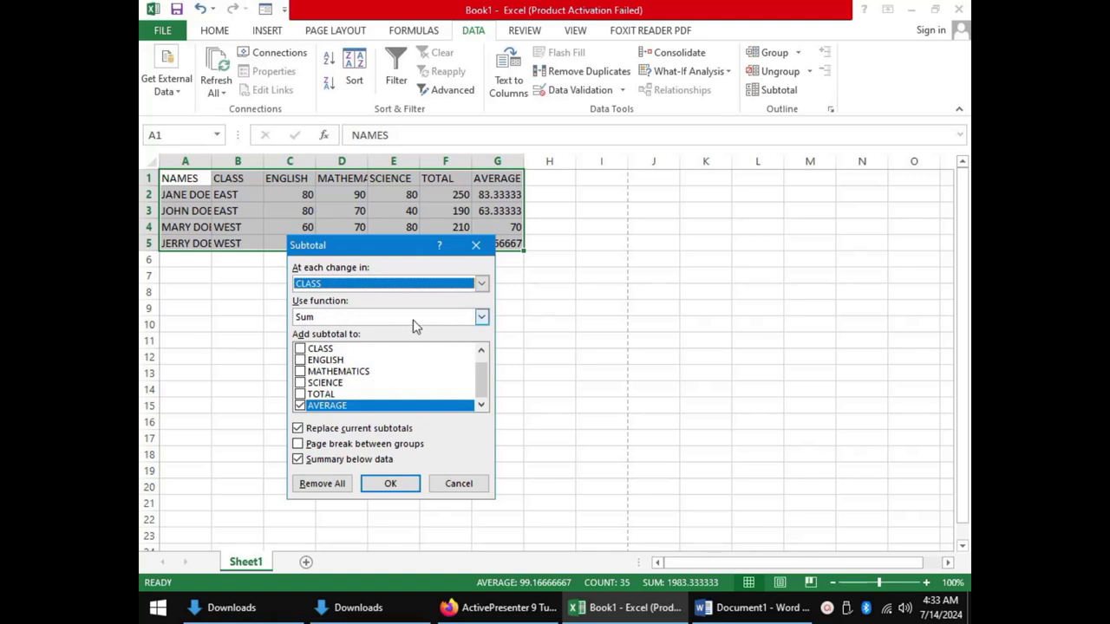
{"action": "left_click_drag", "start_coordinate": [411, 250], "coordinate": [415, 283]}
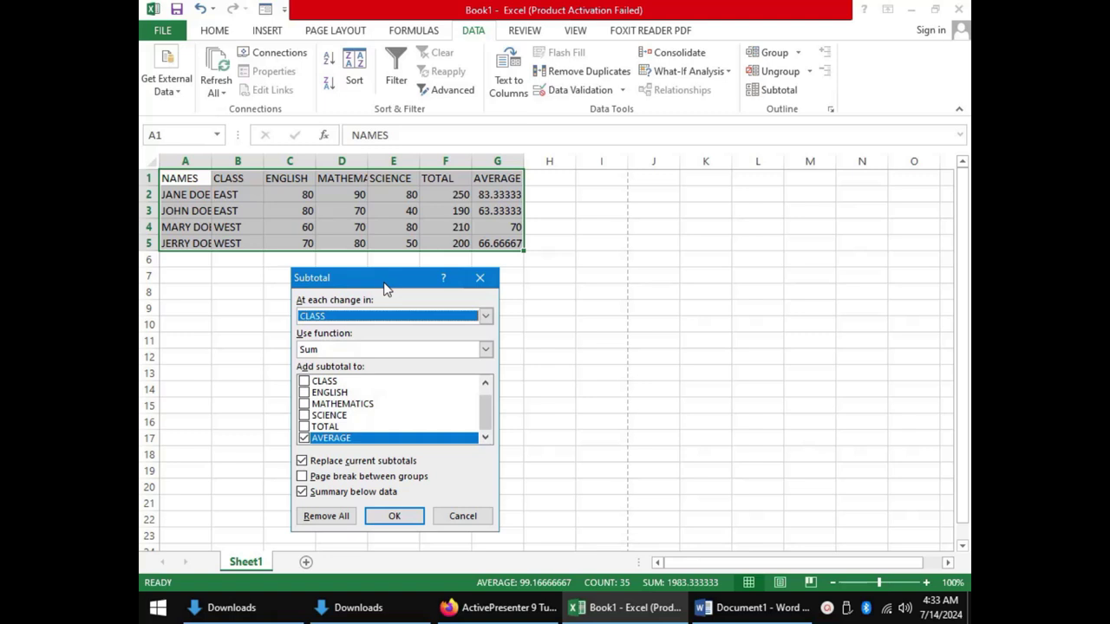
{"action": "left_click", "coordinate": [347, 351]}
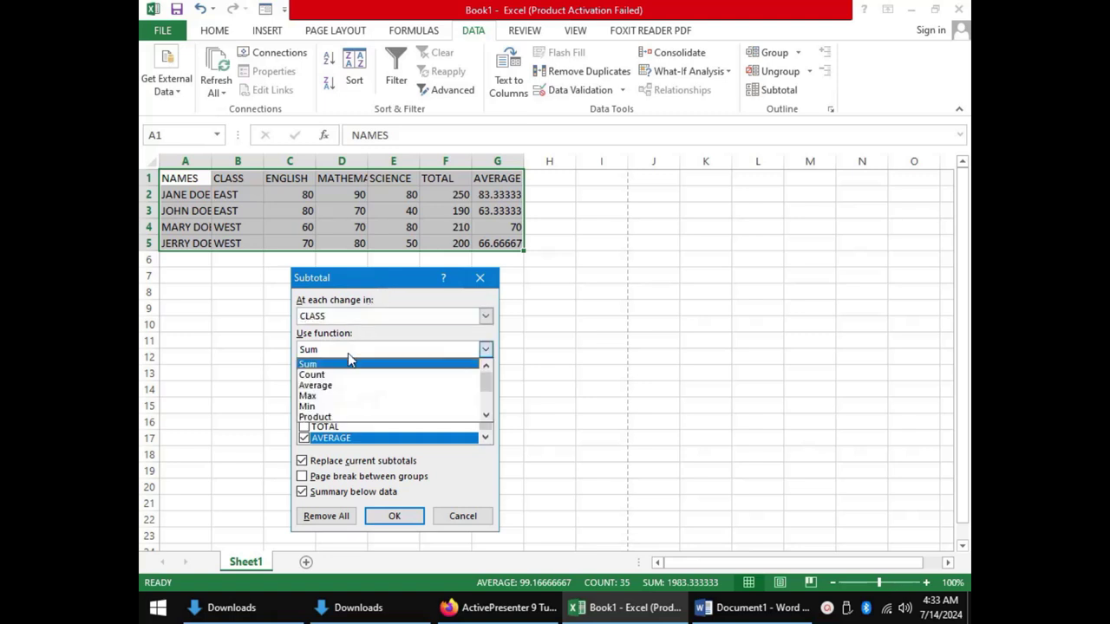
{"action": "left_click", "coordinate": [329, 387]}
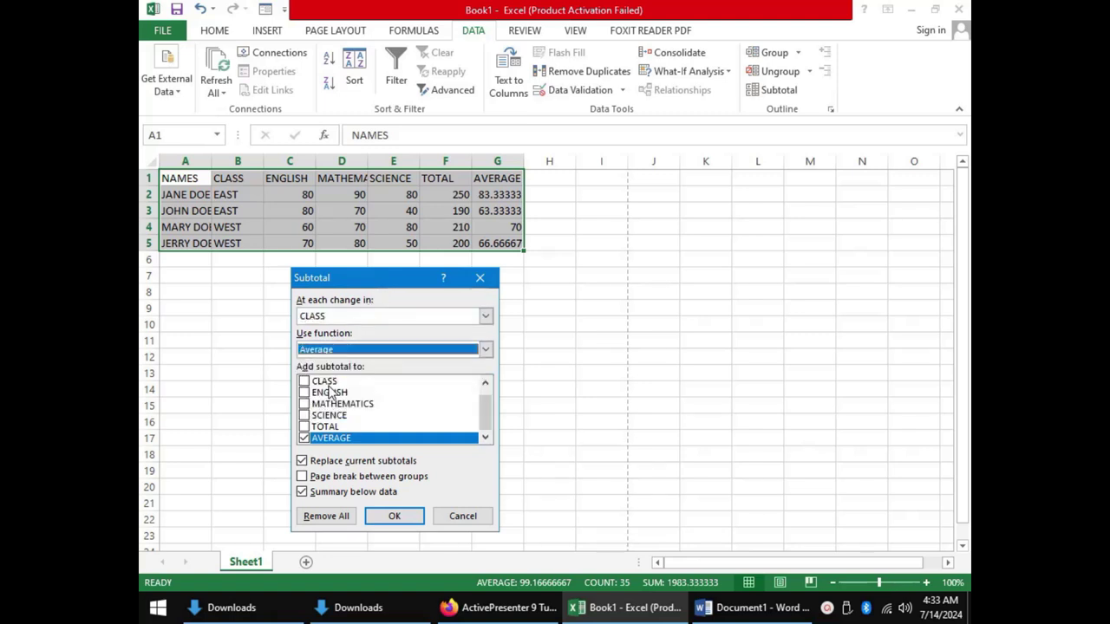
{"action": "left_click", "coordinate": [305, 440]}
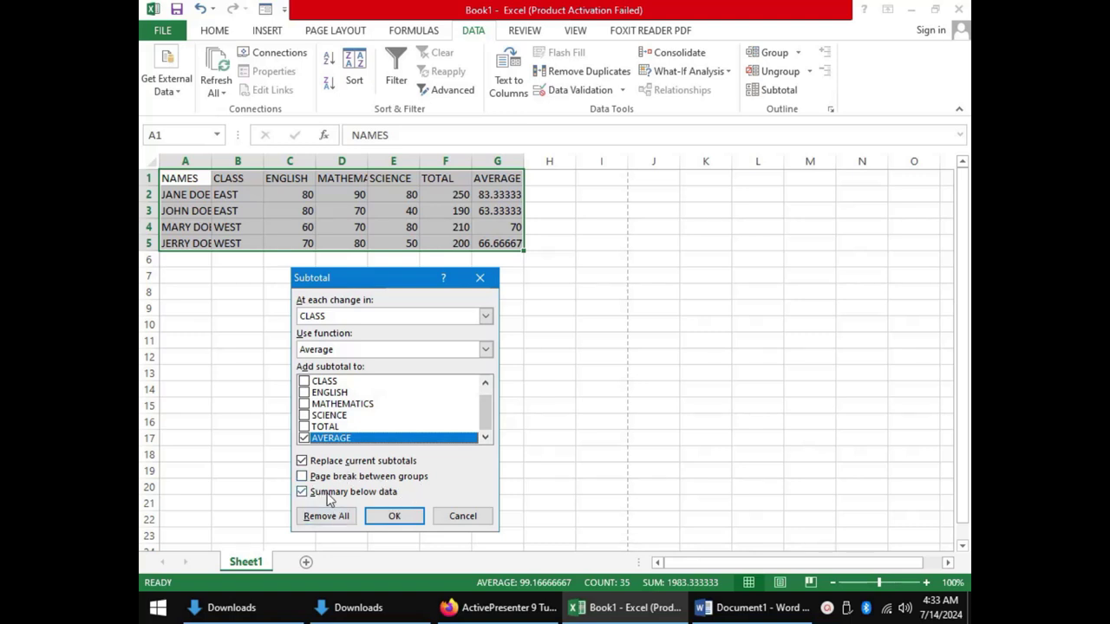
{"action": "left_click", "coordinate": [400, 523]}
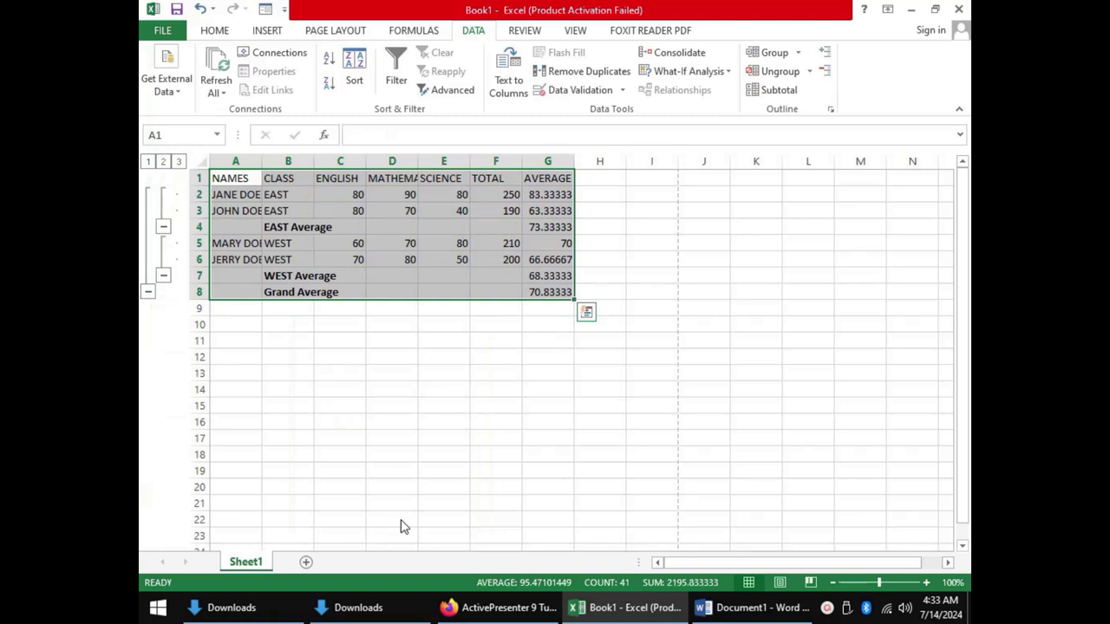
{"action": "left_click", "coordinate": [297, 389]}
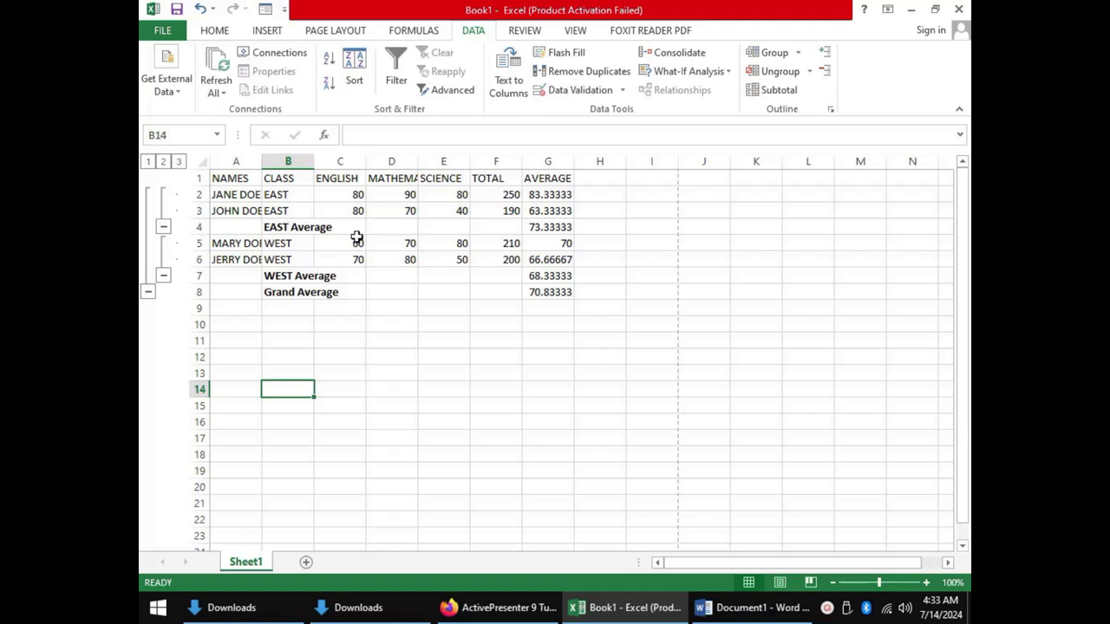
{"action": "left_click", "coordinate": [560, 228]}
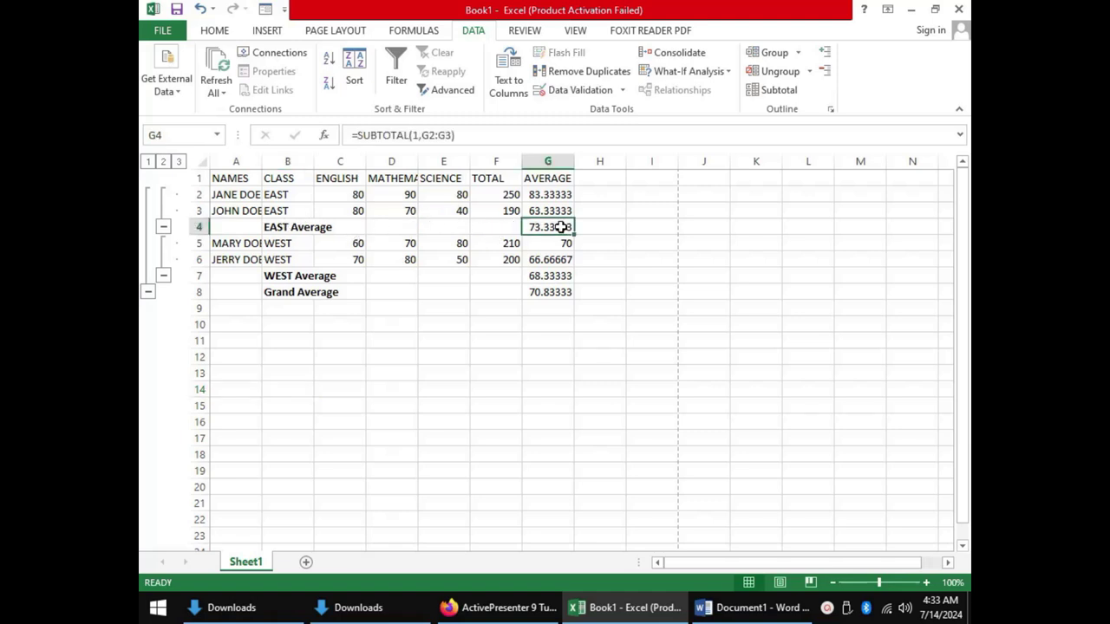
{"action": "left_click", "coordinate": [282, 293]}
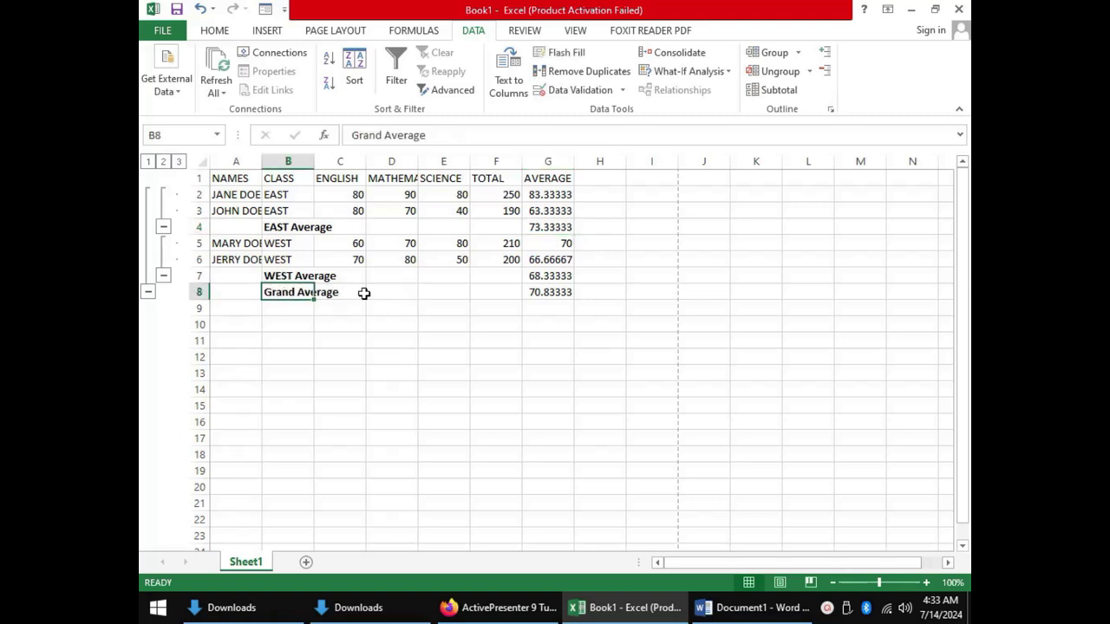
{"action": "left_click", "coordinate": [542, 295]}
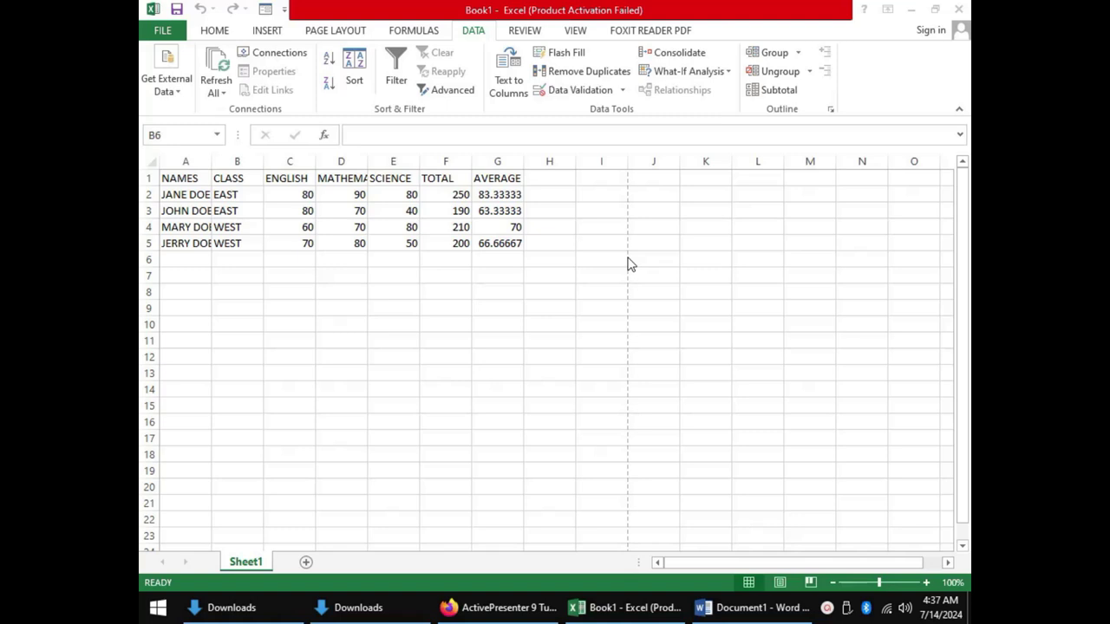
- Insert a 2-D clustered column chart of the names, classes and subject marks in A1:E5
{"action": "left_click", "coordinate": [268, 31]}
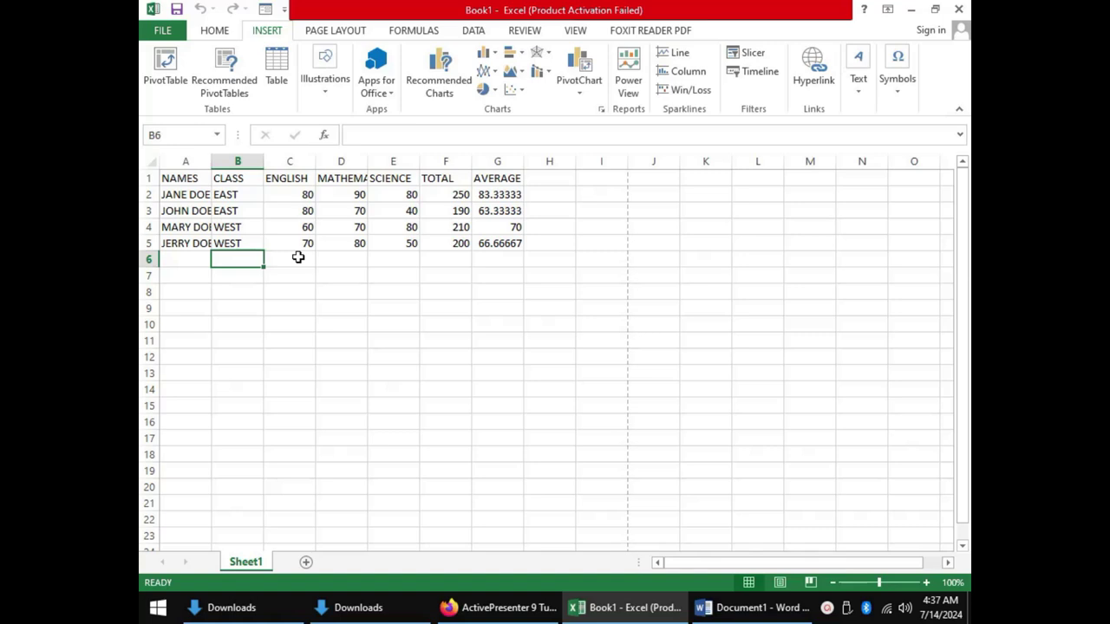
{"action": "left_click_drag", "start_coordinate": [188, 178], "coordinate": [391, 248]}
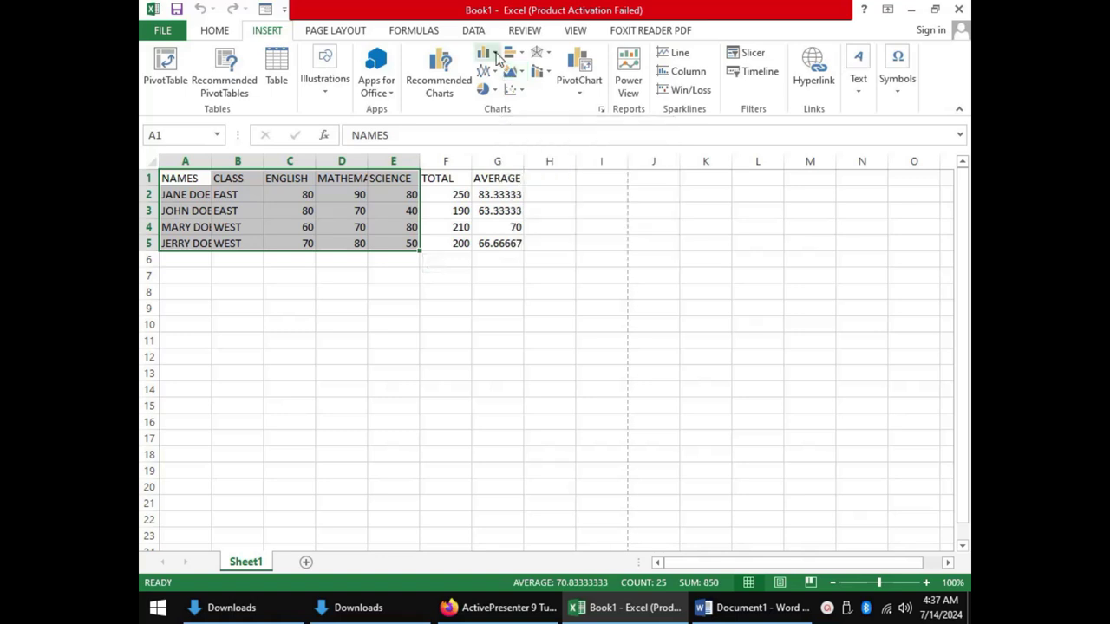
{"action": "left_click", "coordinate": [495, 54]}
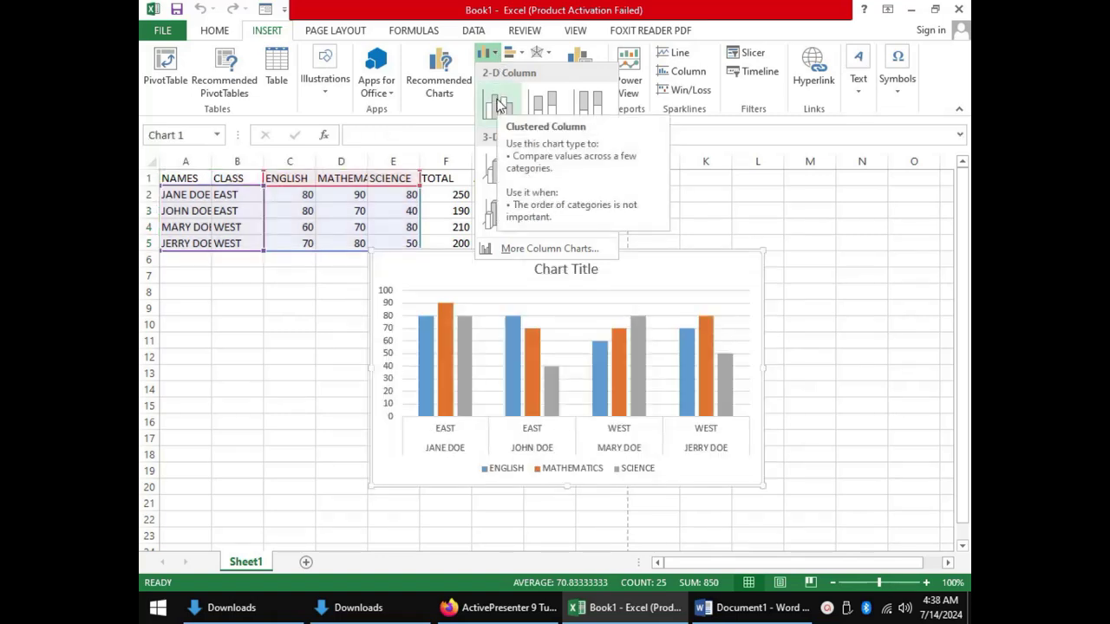
{"action": "left_click", "coordinate": [499, 104]}
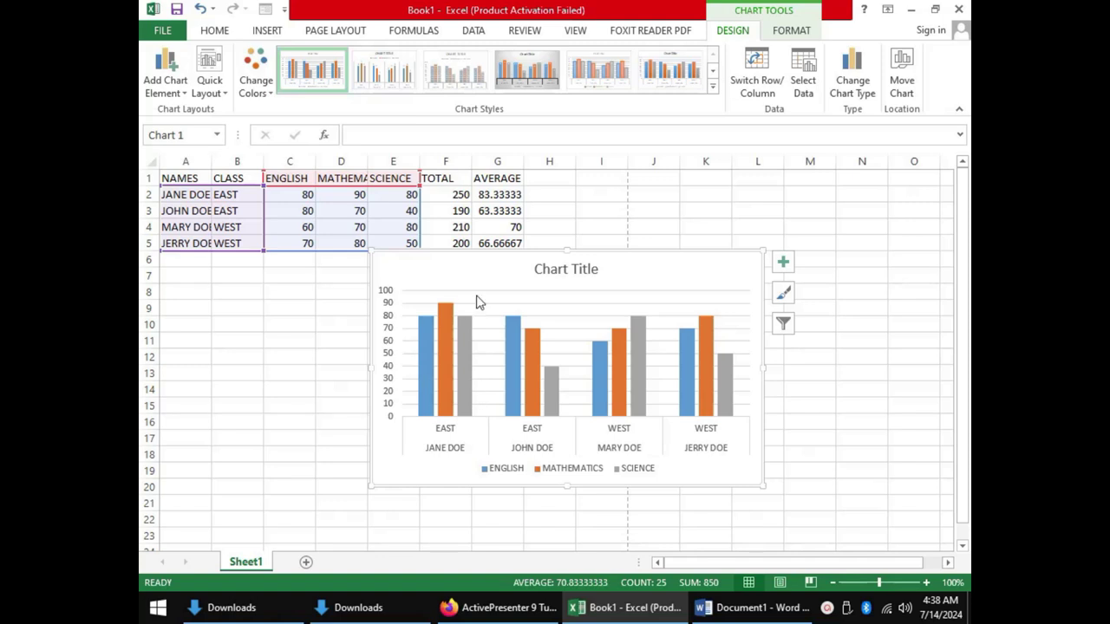
- Replace the placeholder chart title with CAT 1 SCORES
{"action": "left_click", "coordinate": [563, 264]}
{"action": "left_click_drag", "start_coordinate": [600, 269], "coordinate": [513, 270]}
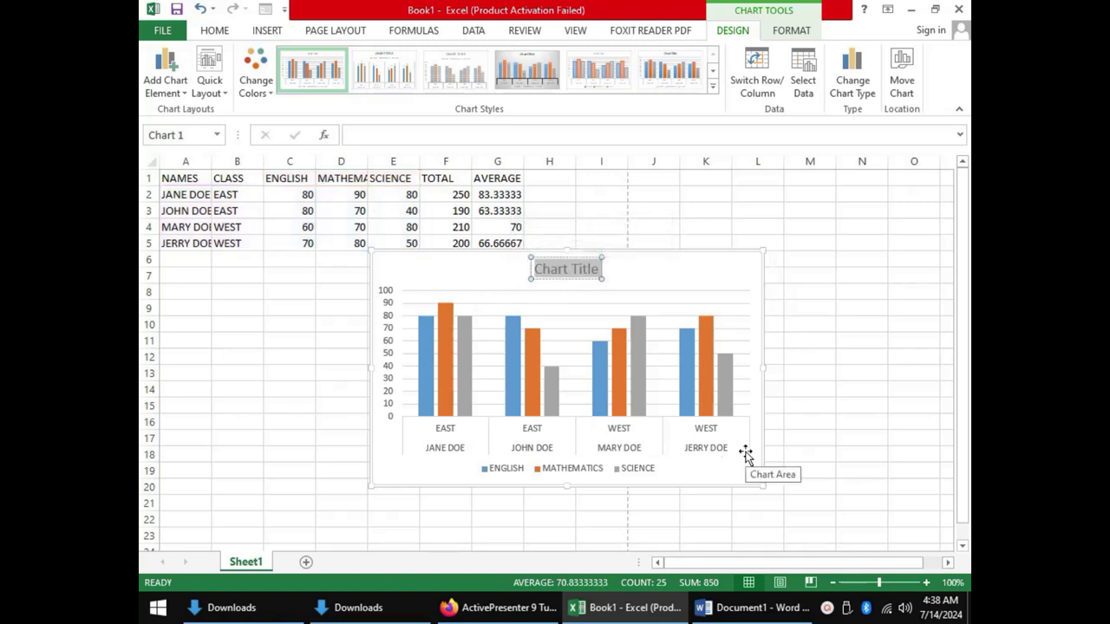
{"action": "key", "text": "Delete"}
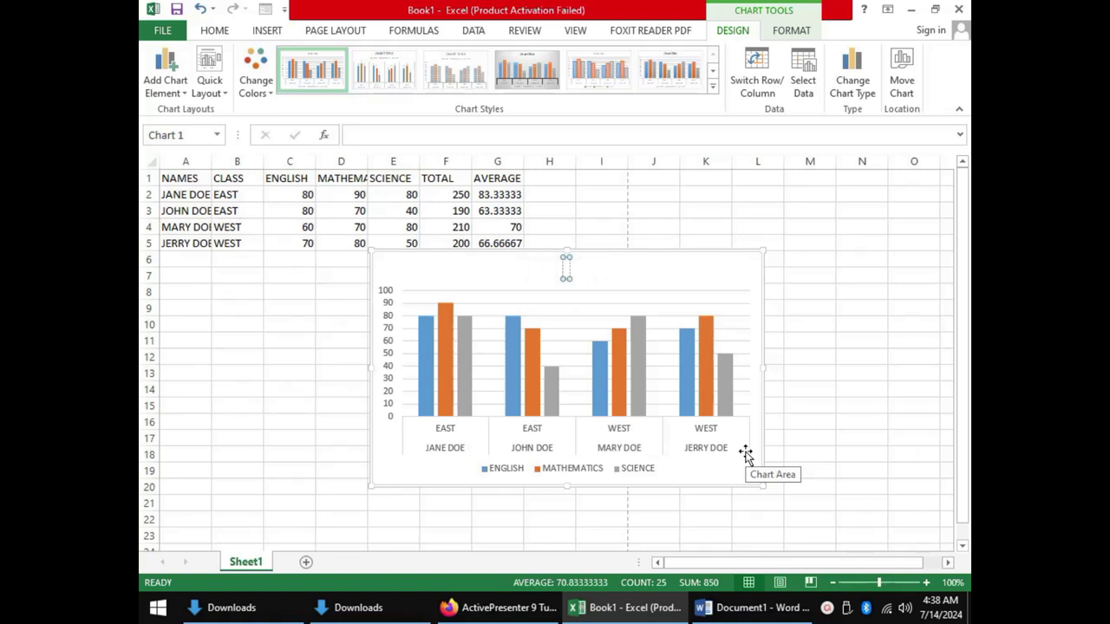
{"action": "type", "text": "SCORES"}
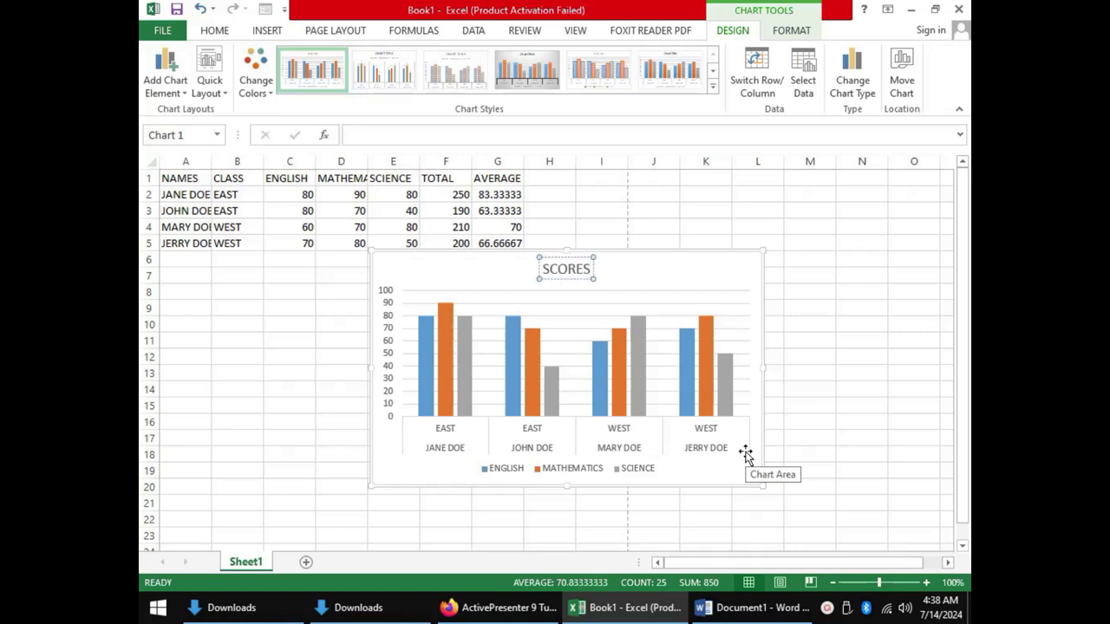
{"action": "key", "text": "Left"}
{"action": "key", "text": "Left"}
{"action": "key", "text": "Left"}
{"action": "key", "text": "Left"}
{"action": "key", "text": "Left"}
{"action": "key", "text": "Left"}
{"action": "type", "text": "CAT 1"}
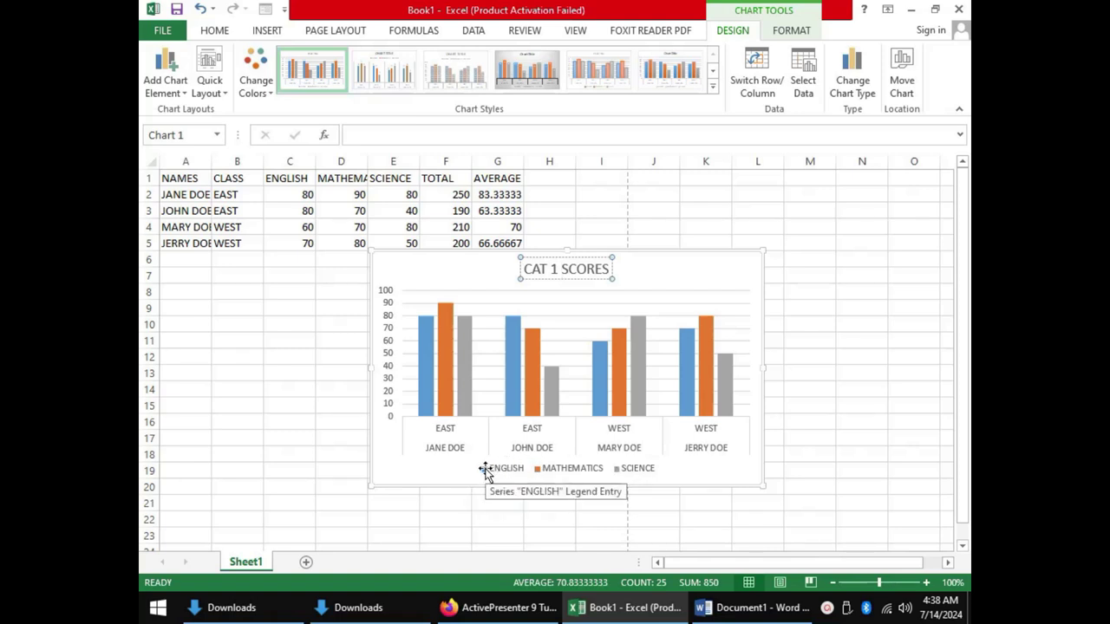
{"action": "mouse_move", "coordinate": [445, 382]}
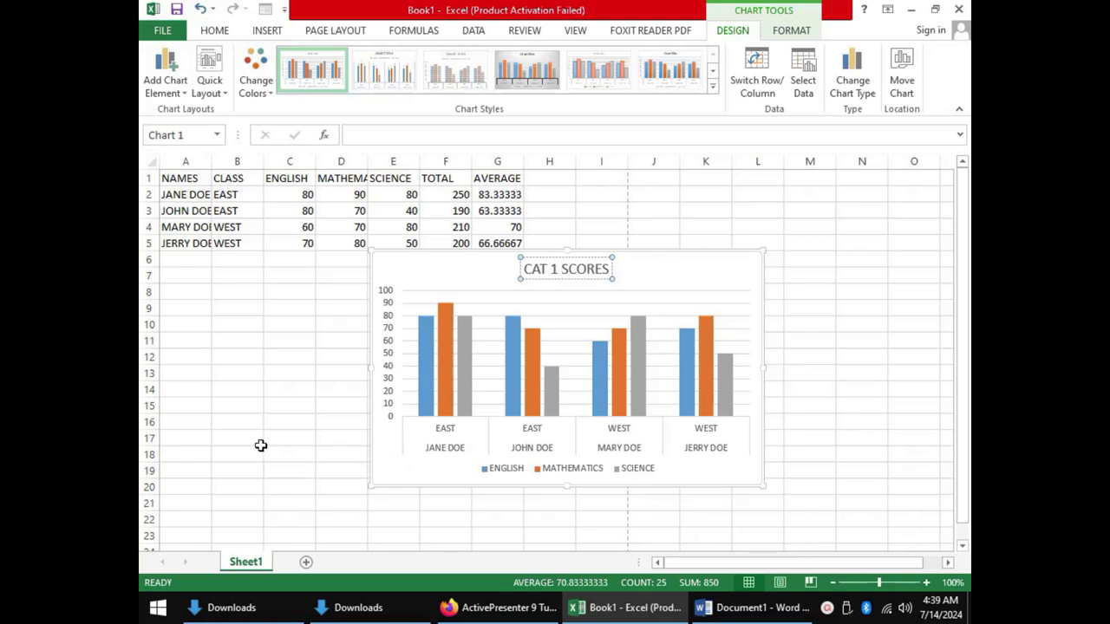
- Move the chart clear of the marks table so that it starts near cell F8
{"action": "left_click", "coordinate": [459, 270]}
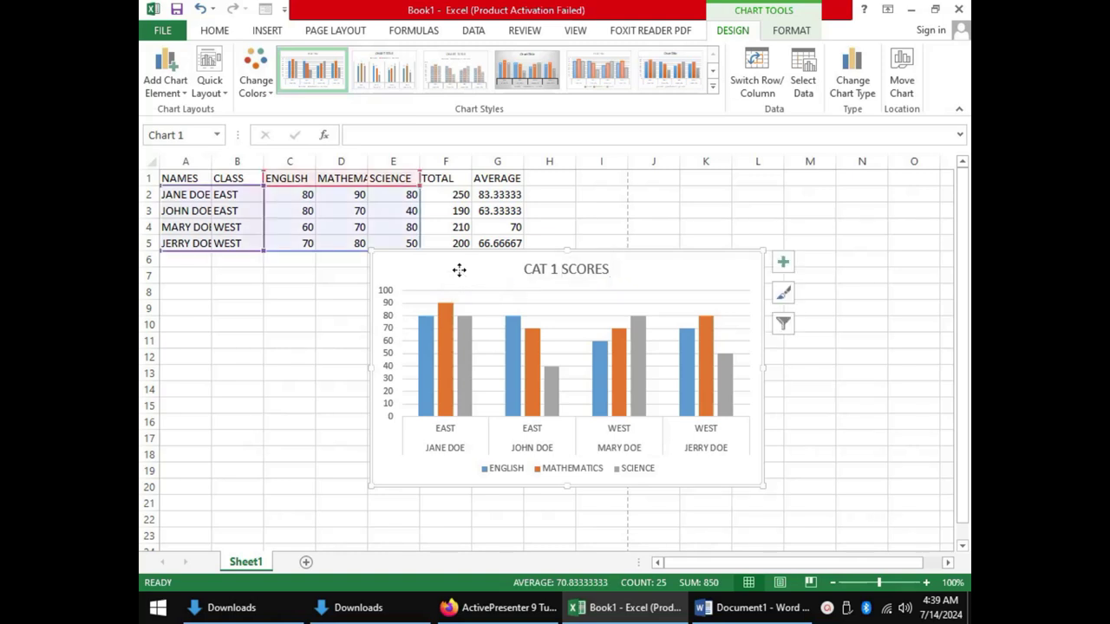
{"action": "mouse_move", "coordinate": [458, 269]}
{"action": "left_mouse_down"}
{"action": "mouse_move", "coordinate": [668, 335]}
{"action": "mouse_move", "coordinate": [798, 270]}
{"action": "mouse_move", "coordinate": [577, 237]}
{"action": "mouse_move", "coordinate": [543, 302]}
{"action": "left_mouse_up"}
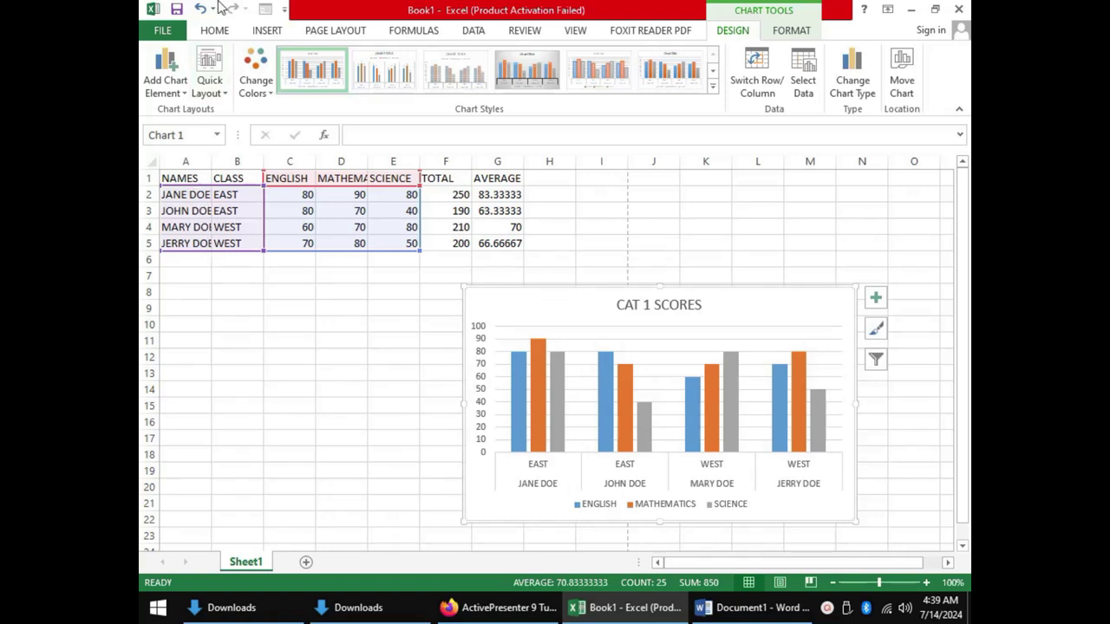
{"action": "left_click_drag", "start_coordinate": [193, 178], "coordinate": [519, 246]}
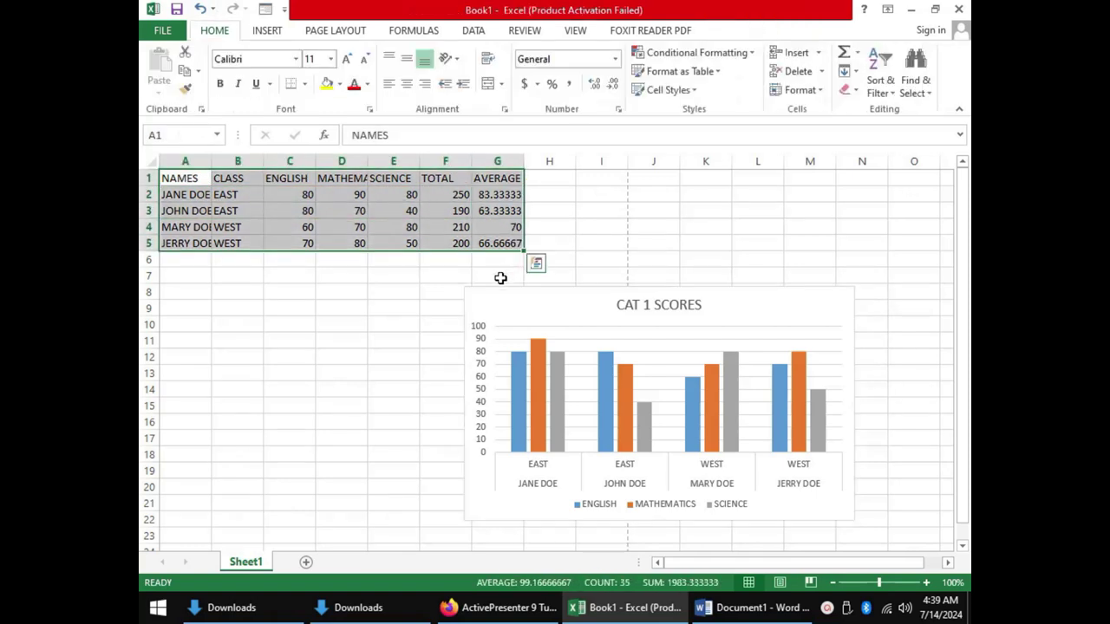
{"action": "left_click", "coordinate": [351, 268]}
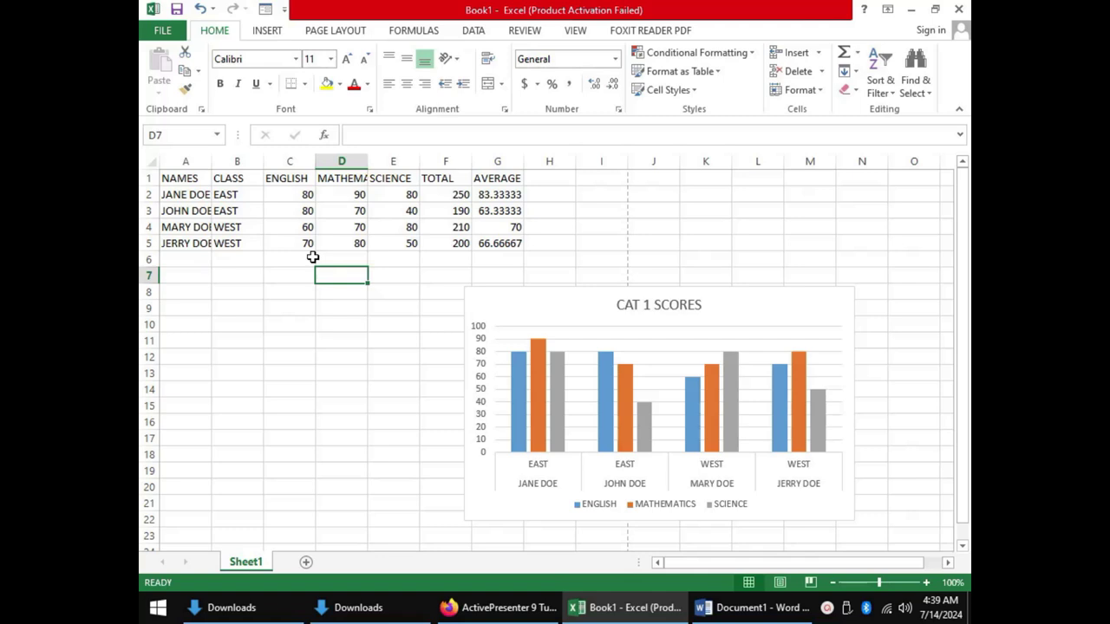
- Widen column A to fit the student names and autofit column D to the MATHEMATICS heading
{"action": "left_click_drag", "start_coordinate": [212, 156], "coordinate": [237, 156]}
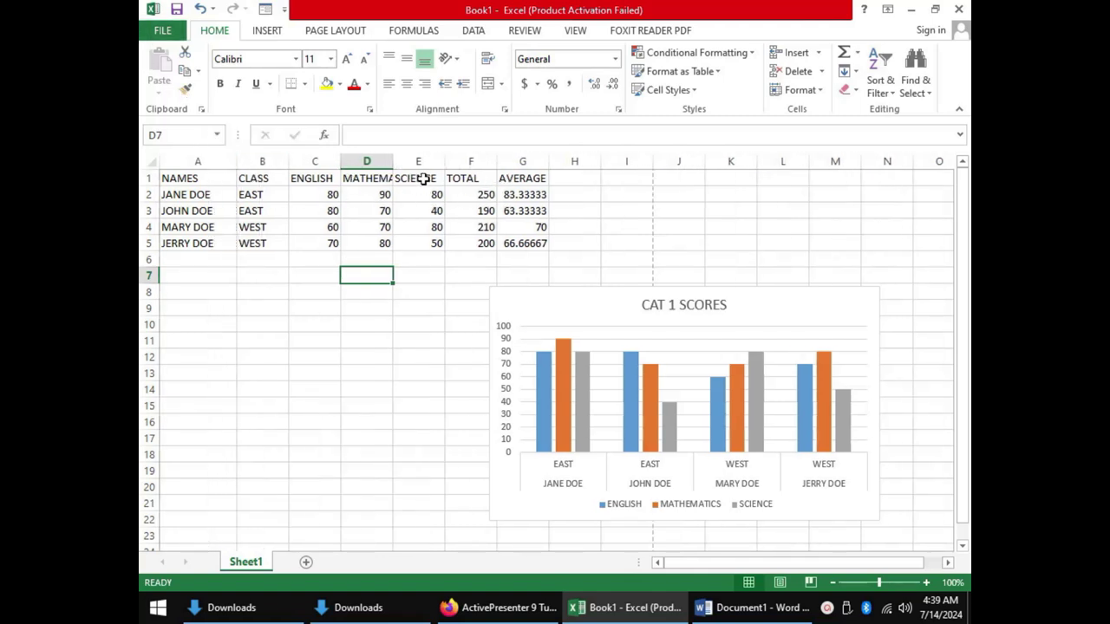
{"action": "left_click_drag", "start_coordinate": [393, 161], "coordinate": [413, 161]}
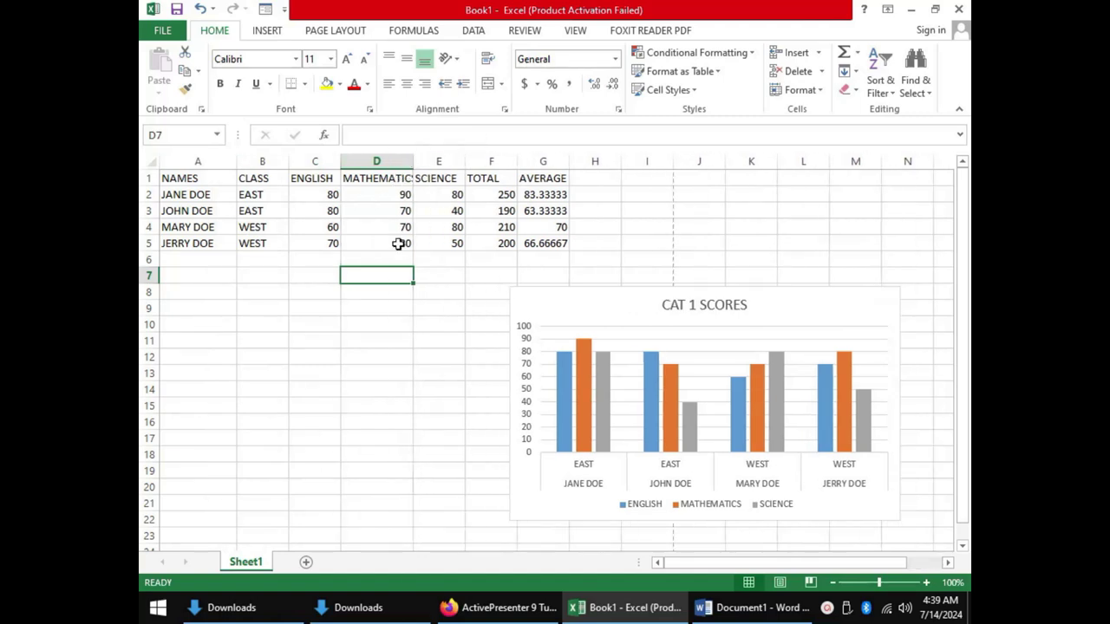
{"action": "double_click", "coordinate": [414, 162]}
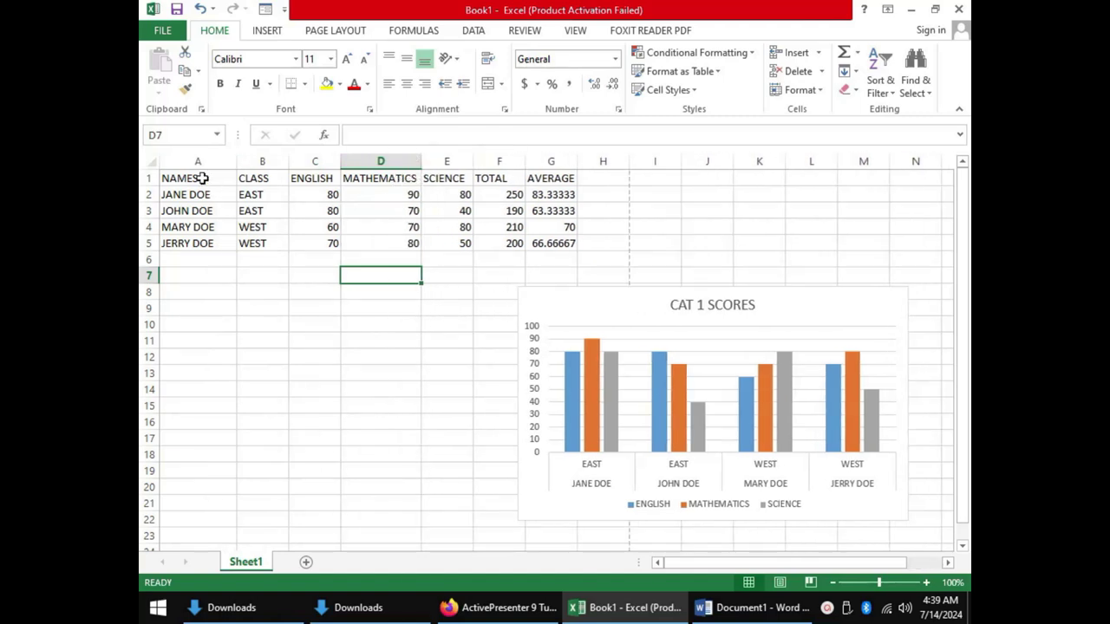
- Apply All Borders to the marks table A1:G5
{"action": "left_click_drag", "start_coordinate": [201, 178], "coordinate": [537, 241]}
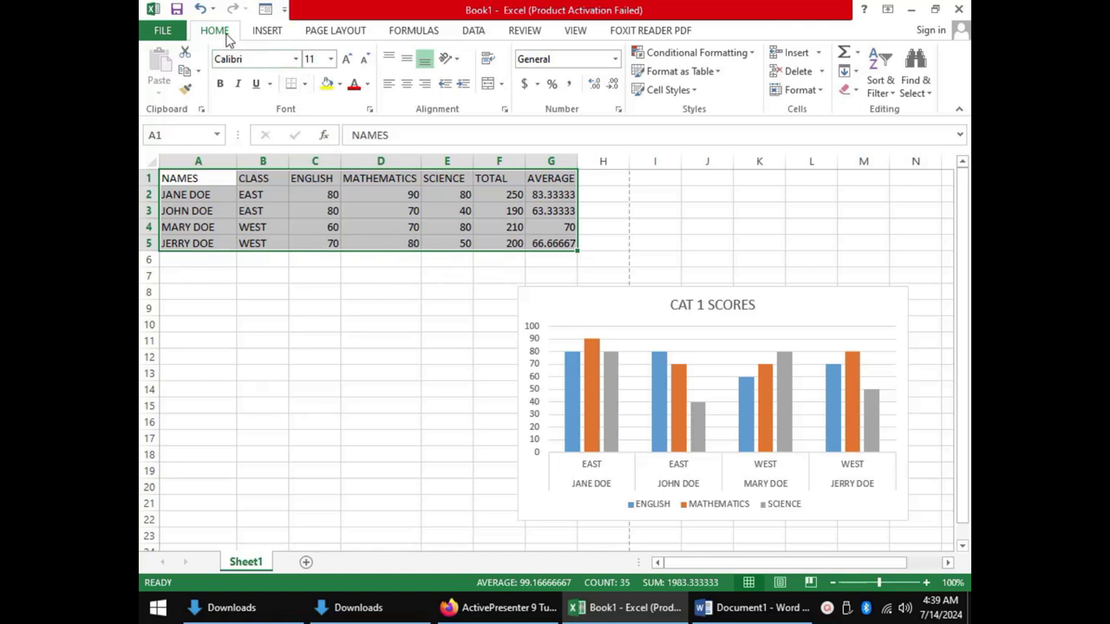
{"action": "left_click", "coordinate": [306, 84]}
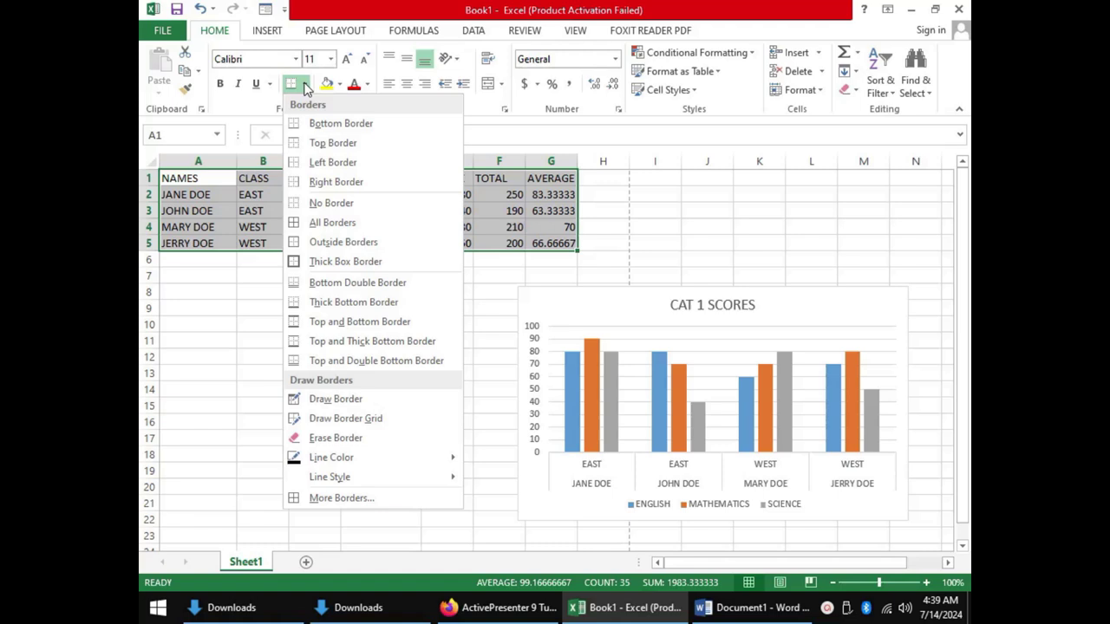
{"action": "left_click", "coordinate": [333, 222]}
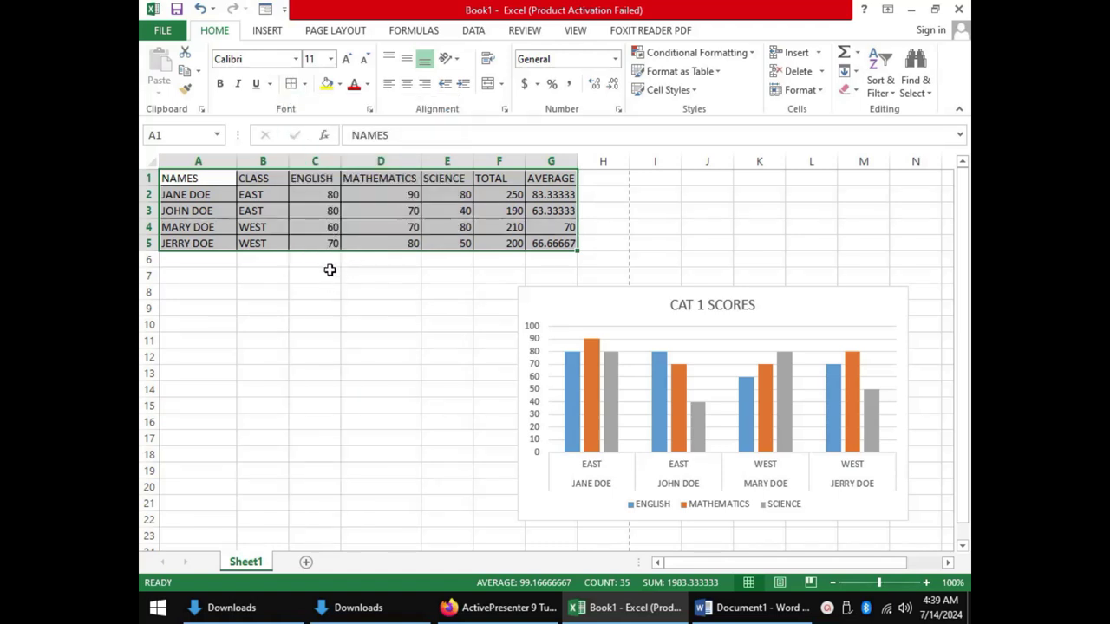
{"action": "left_click", "coordinate": [328, 272]}
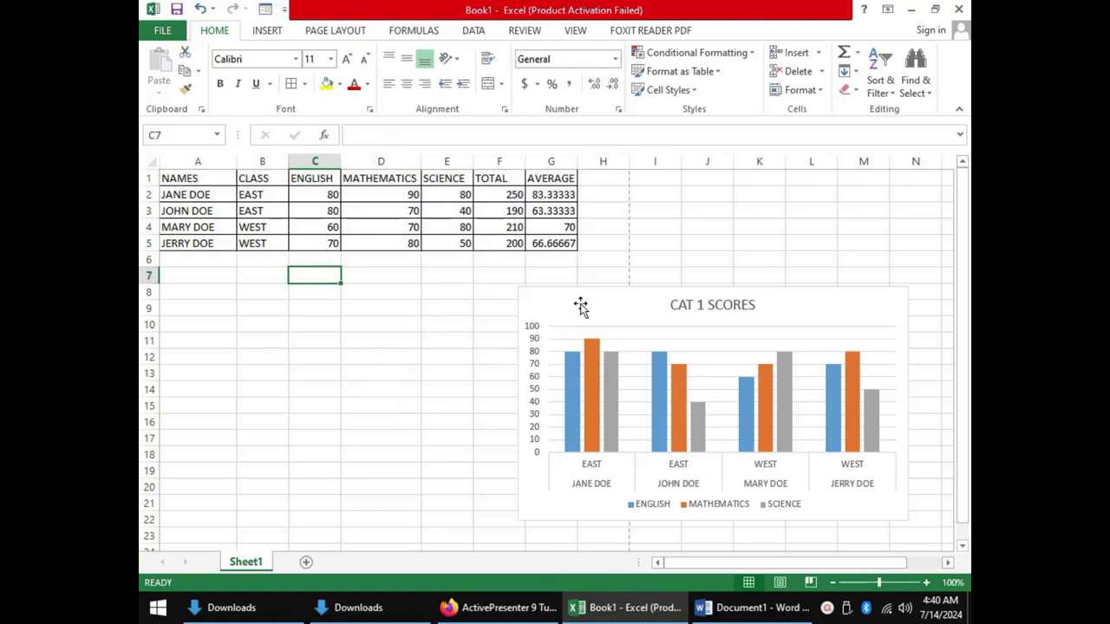
- Move the chart directly beneath the marks table and show the sheet in Page Layout view
{"action": "left_click_drag", "start_coordinate": [580, 307], "coordinate": [252, 297]}
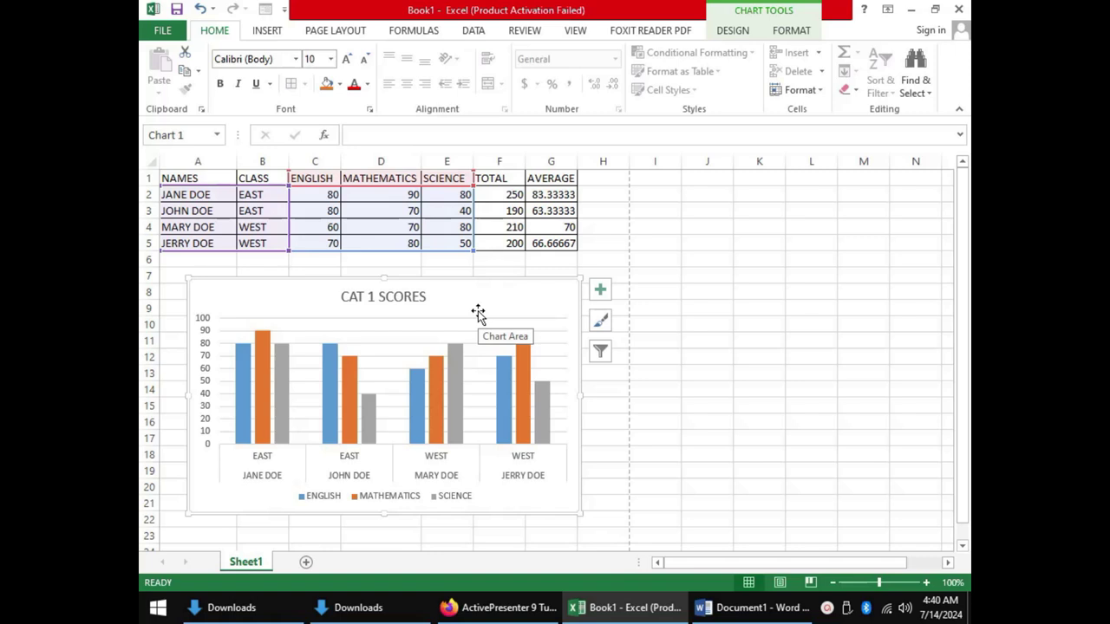
{"action": "left_click", "coordinate": [780, 583]}
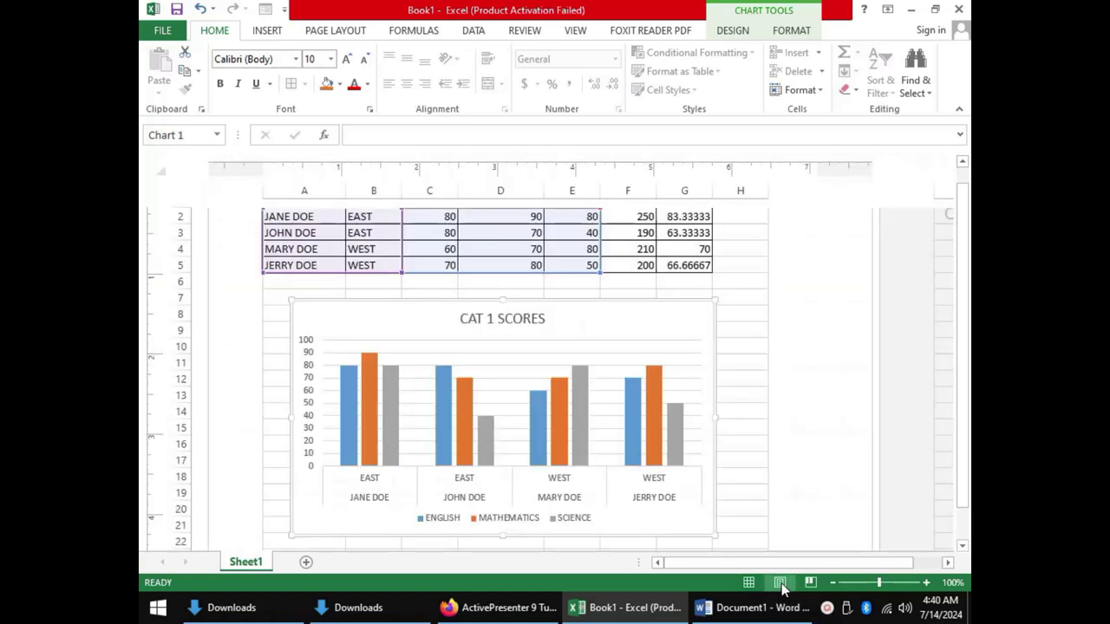
{"action": "mouse_move", "coordinate": [963, 400]}
{"action": "left_mouse_down"}
{"action": "mouse_move", "coordinate": [968, 387]}
{"action": "mouse_move", "coordinate": [970, 515]}
{"action": "mouse_move", "coordinate": [970, 386]}
{"action": "left_mouse_up"}
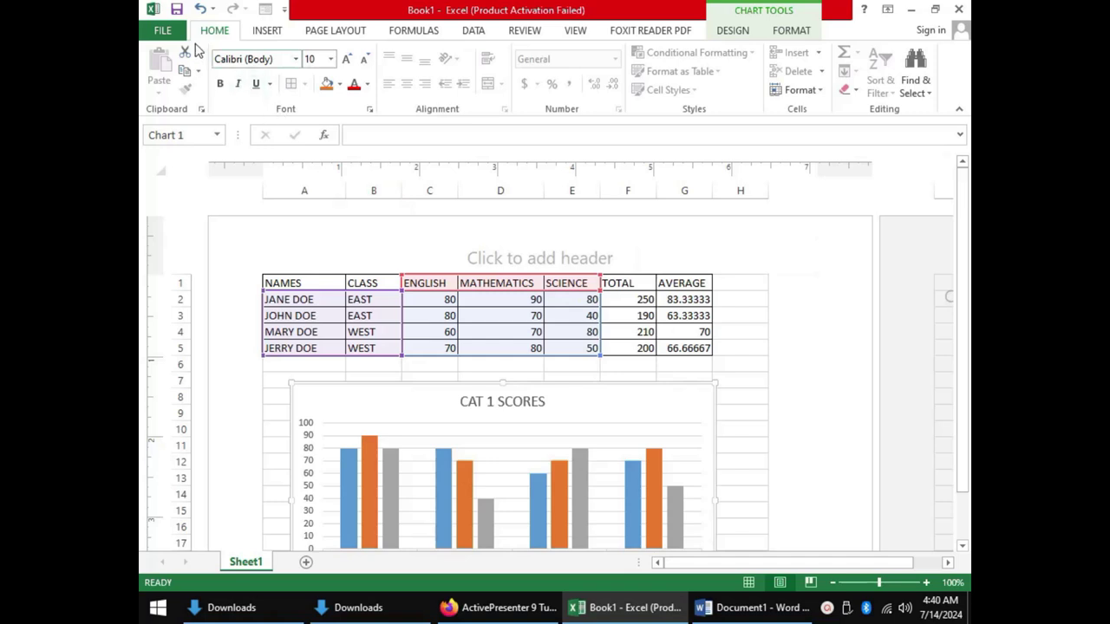
- Review the print preview, copies and printer choices for the chart with Foxit Reader PDF Printer selected, and return to the sheet
{"action": "left_click", "coordinate": [164, 32]}
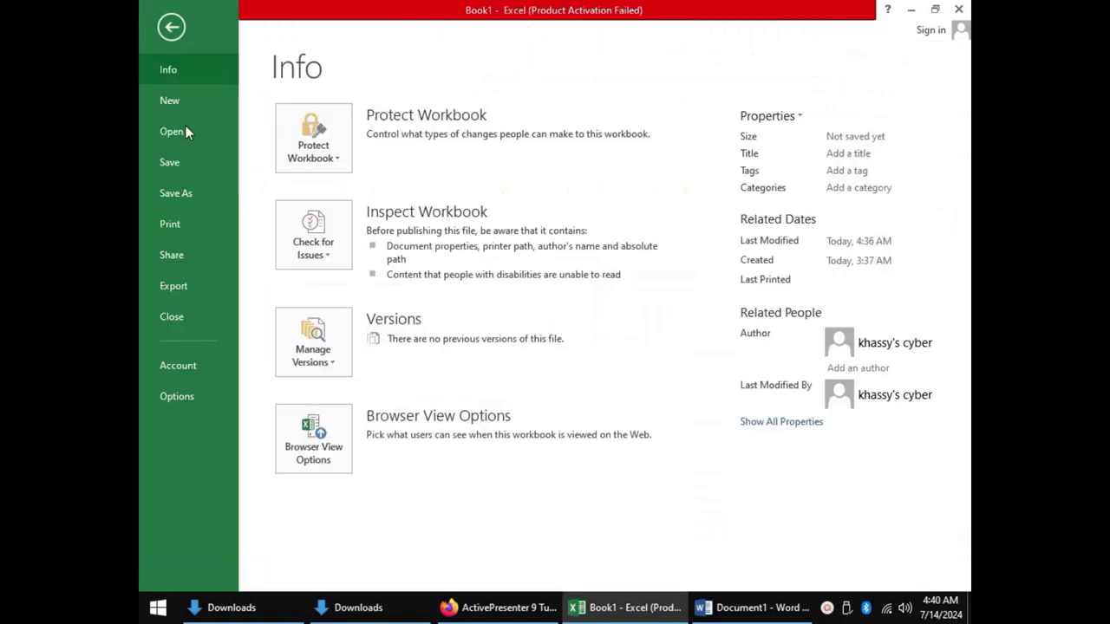
{"action": "left_click", "coordinate": [195, 227]}
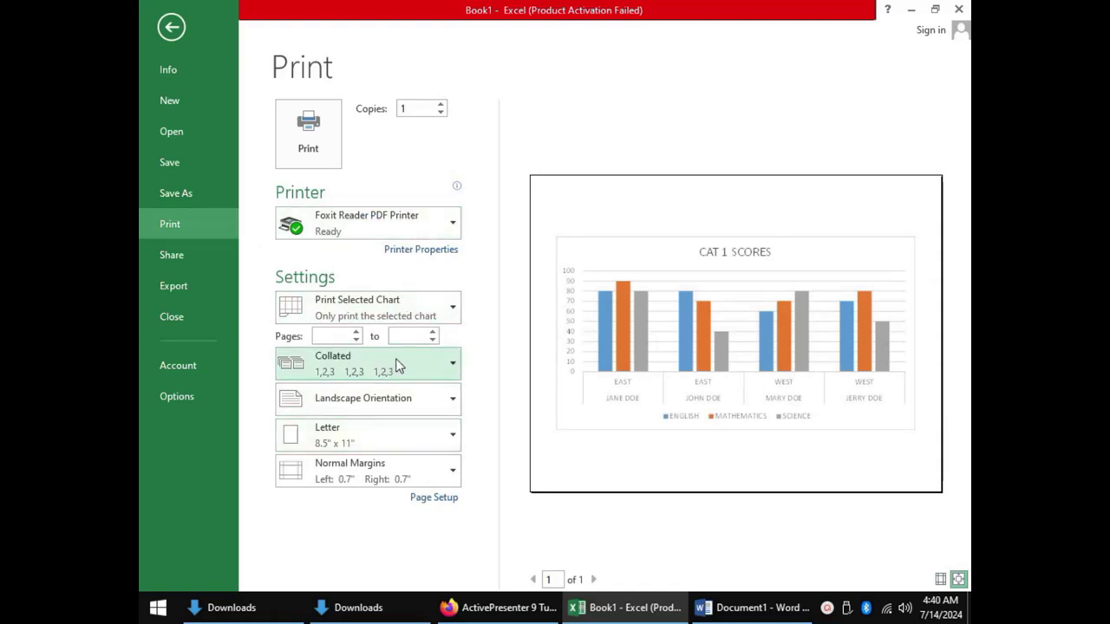
{"action": "double_click", "coordinate": [416, 105]}
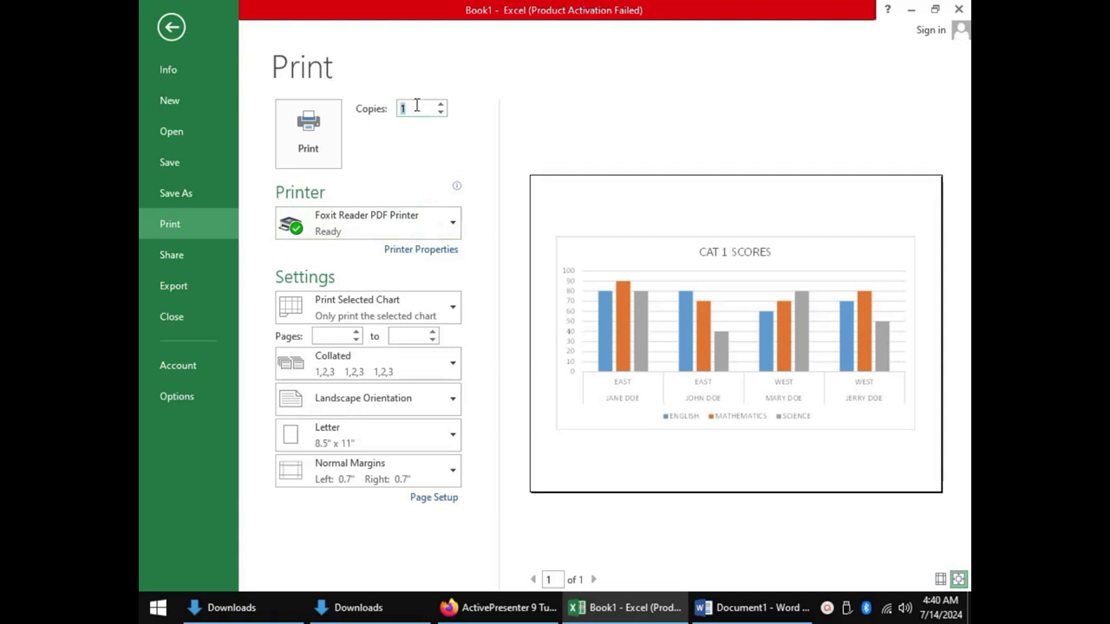
{"action": "left_click", "coordinate": [407, 221]}
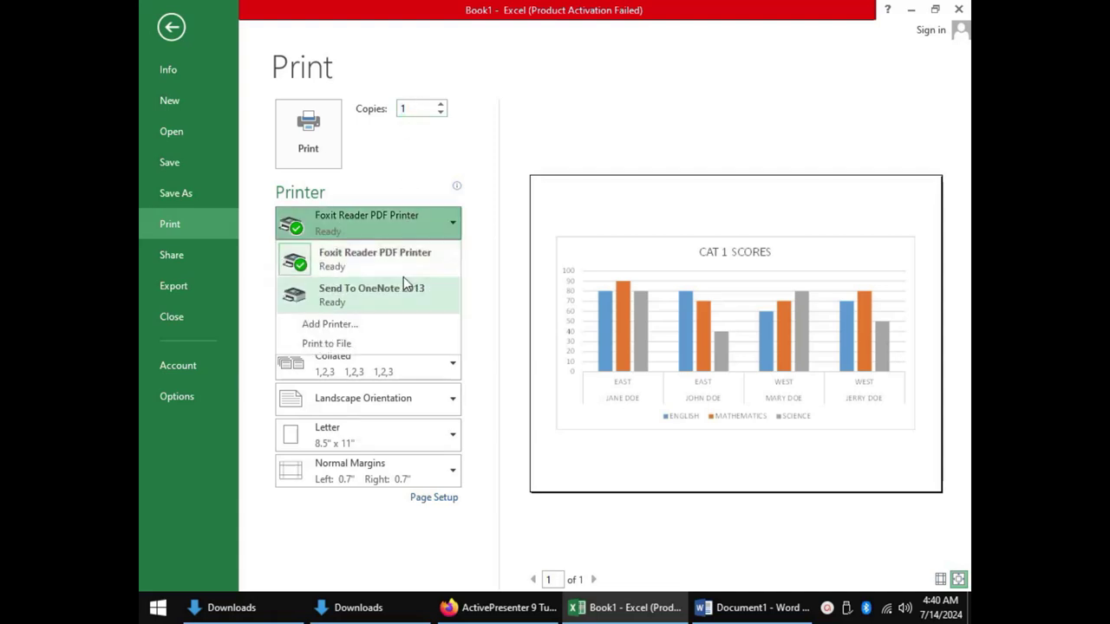
{"action": "left_click", "coordinate": [400, 263]}
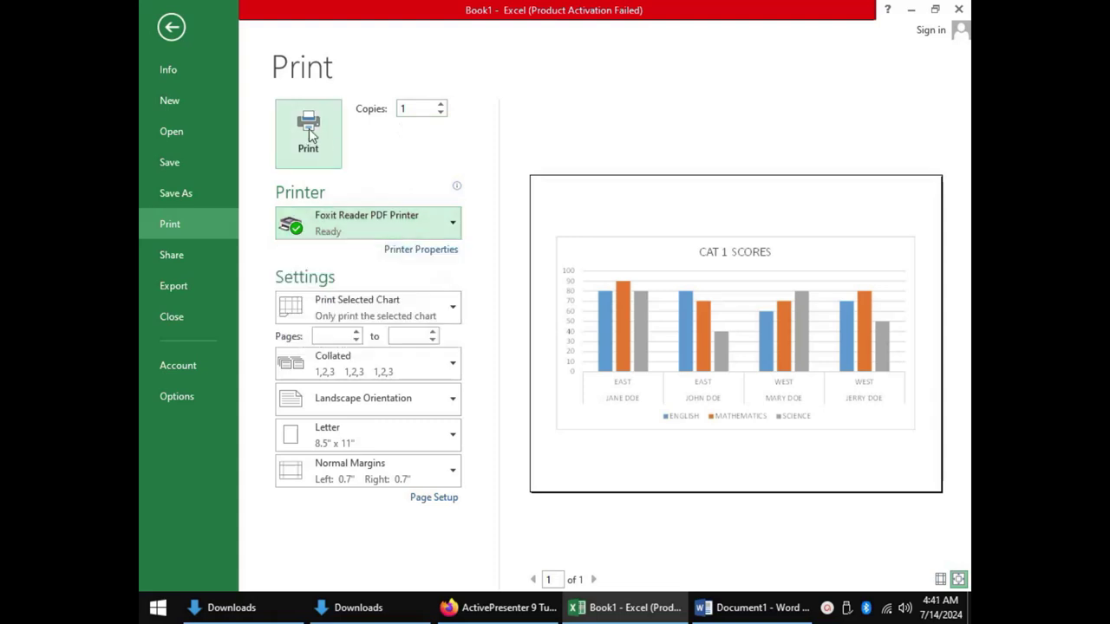
{"action": "left_click", "coordinate": [179, 34]}
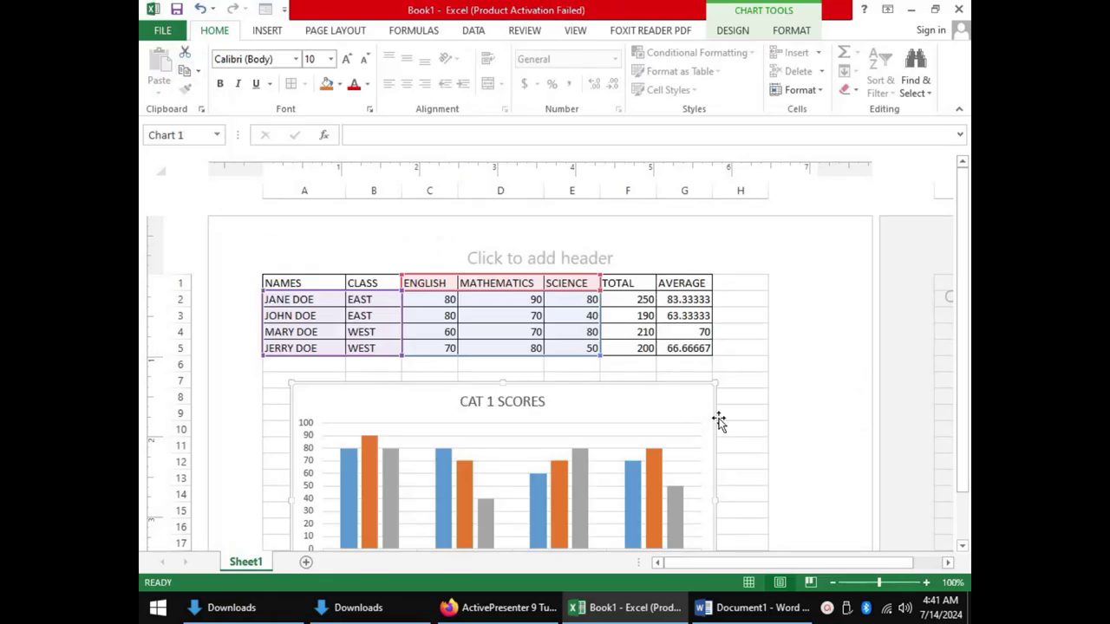